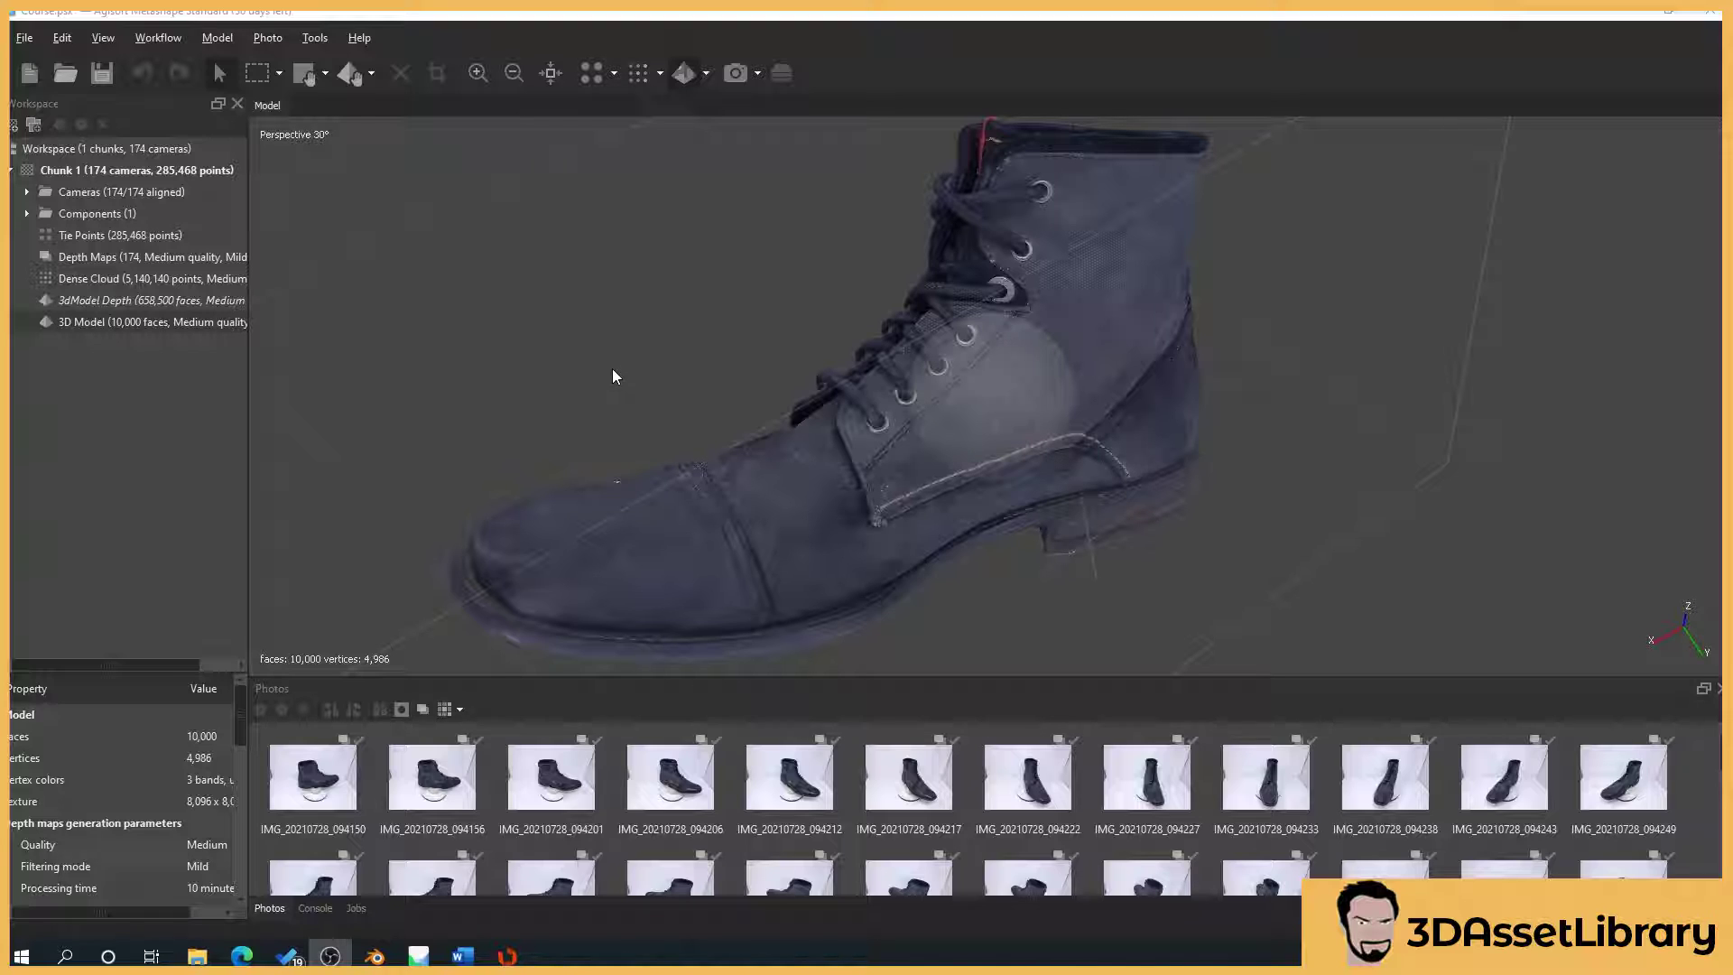
- Switch the Metashape boot to Model Wireframe display and orbit it to a new angle
{"action": "left_click_drag", "start_coordinate": [613, 370], "coordinate": [683, 363]}
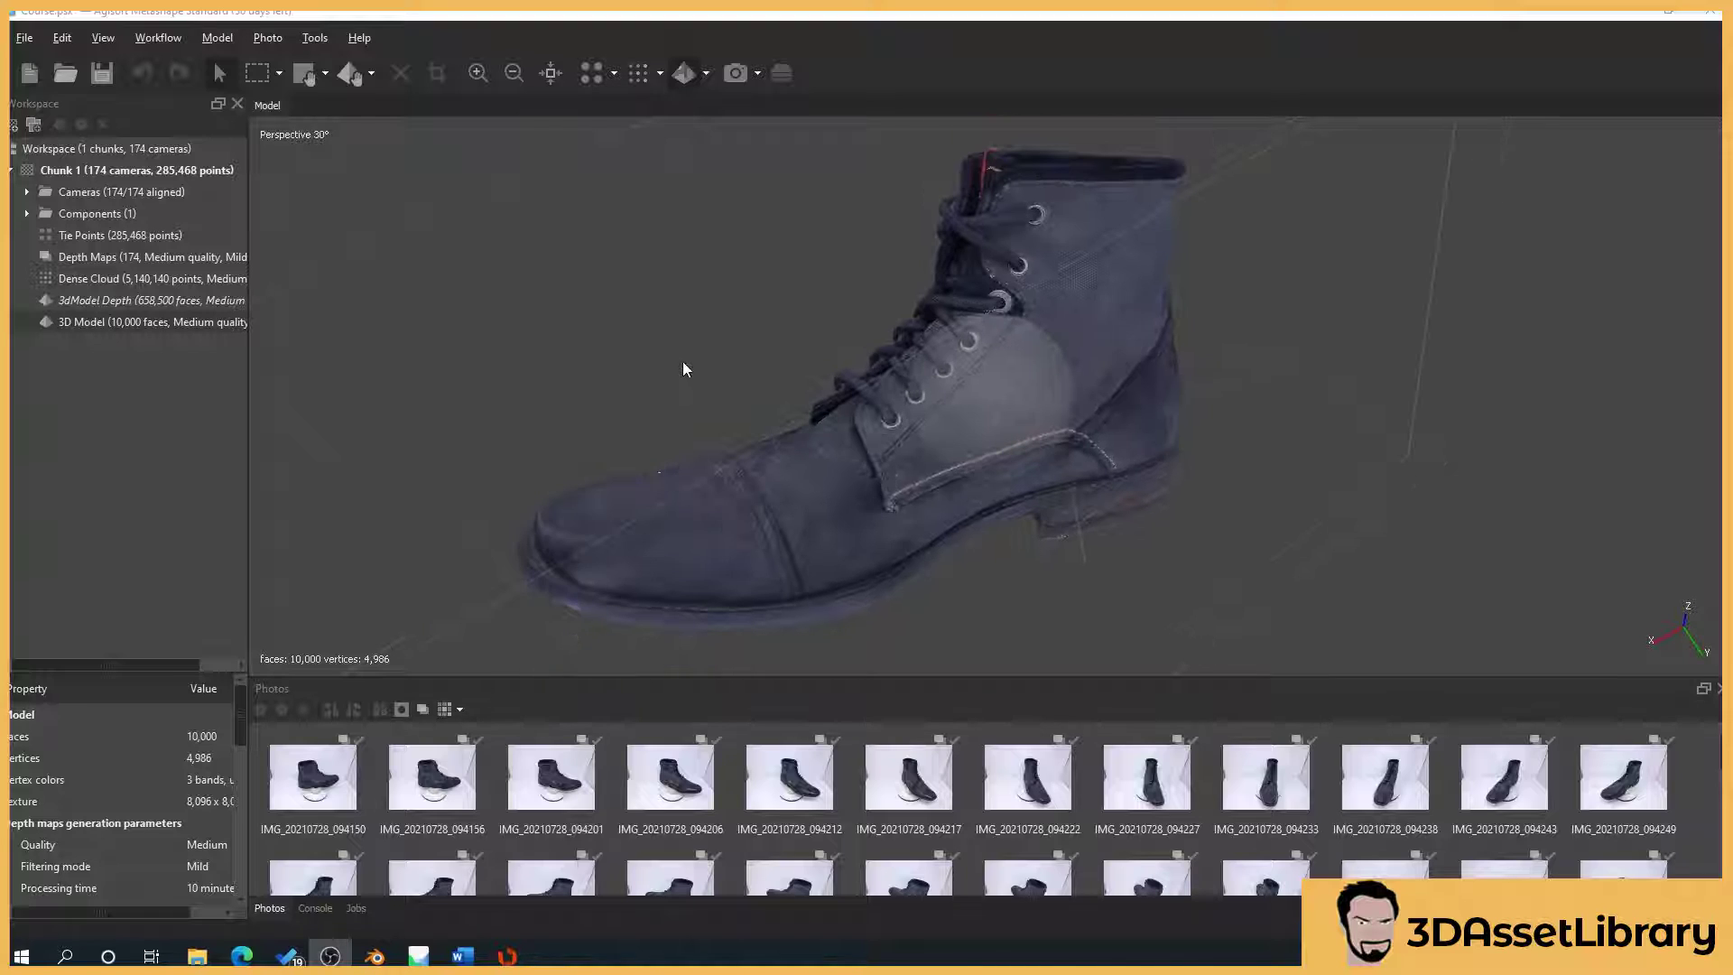
{"action": "left_click", "coordinate": [686, 73]}
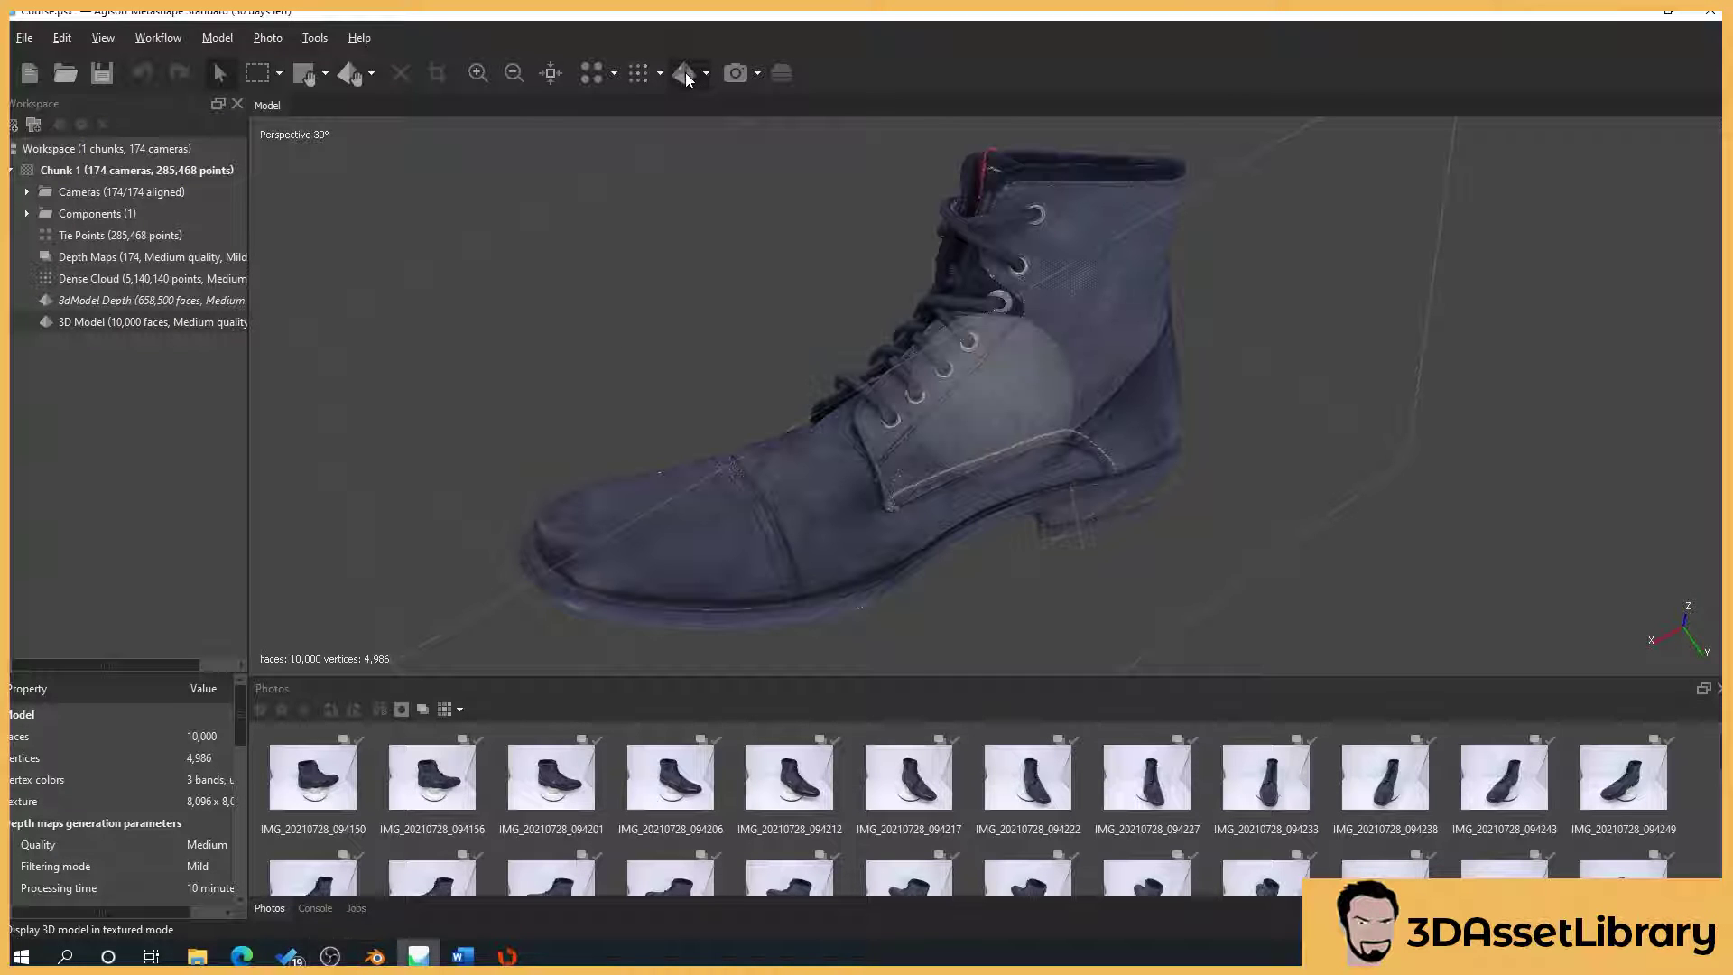
{"action": "left_click", "coordinate": [706, 73]}
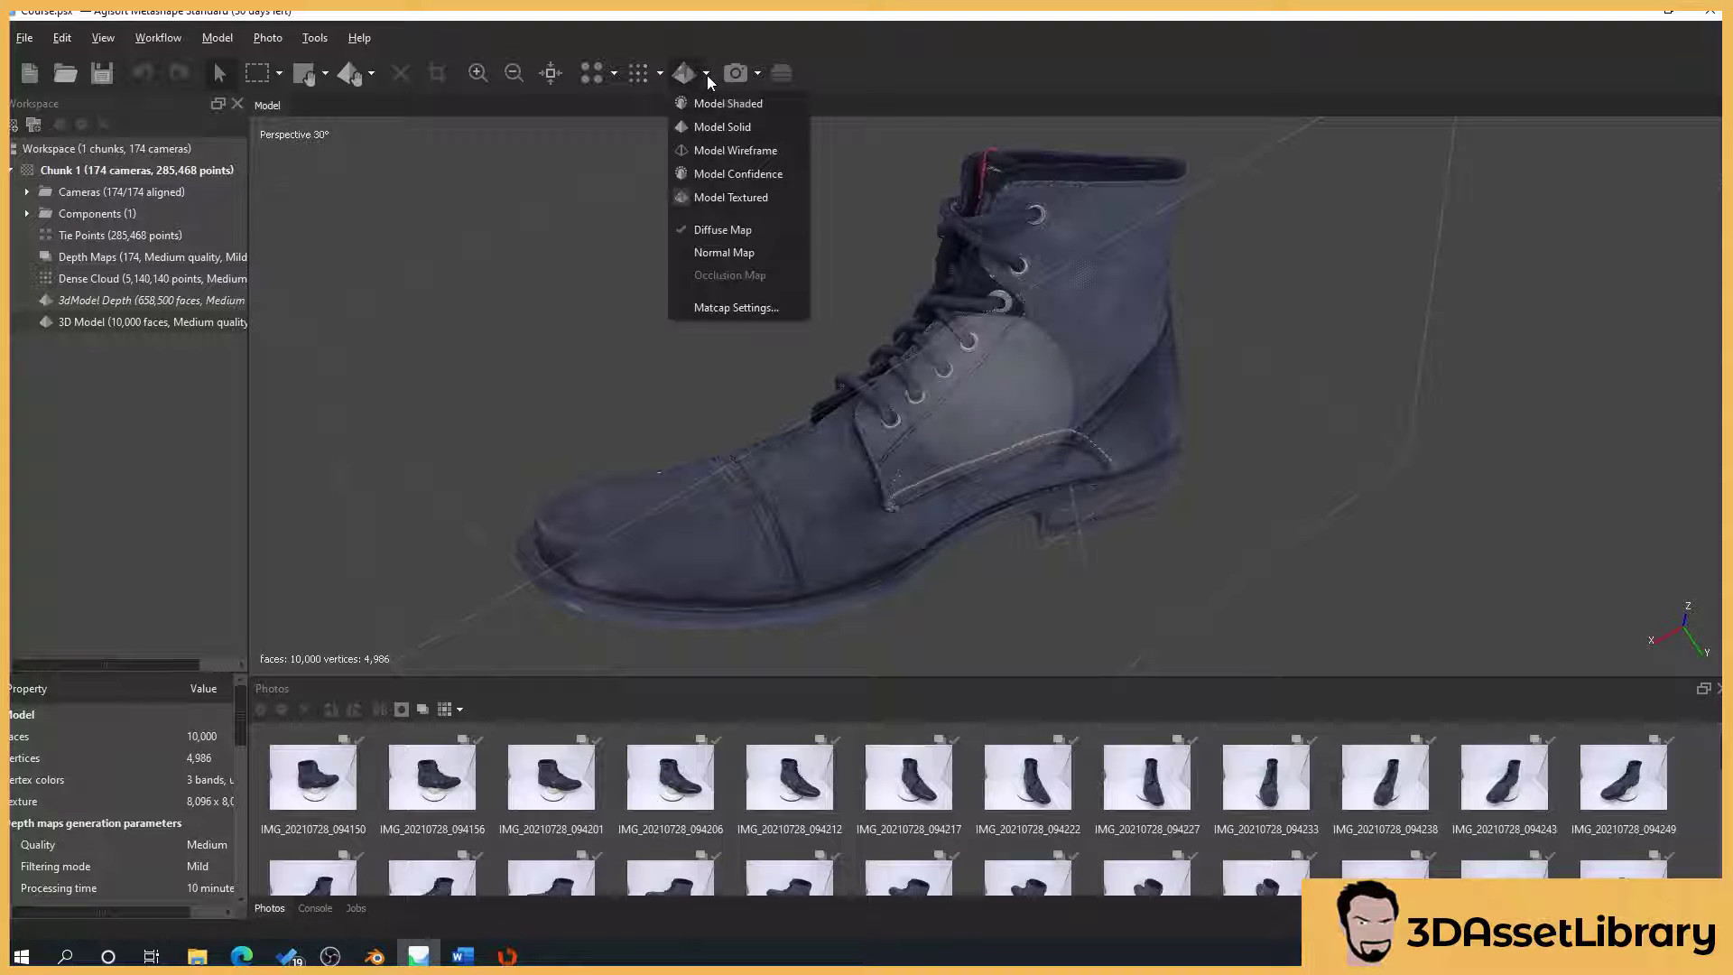
{"action": "left_click", "coordinate": [735, 151]}
{"action": "scroll", "coordinate": [1161, 444], "scroll_direction": "up", "scroll_amount": 3}
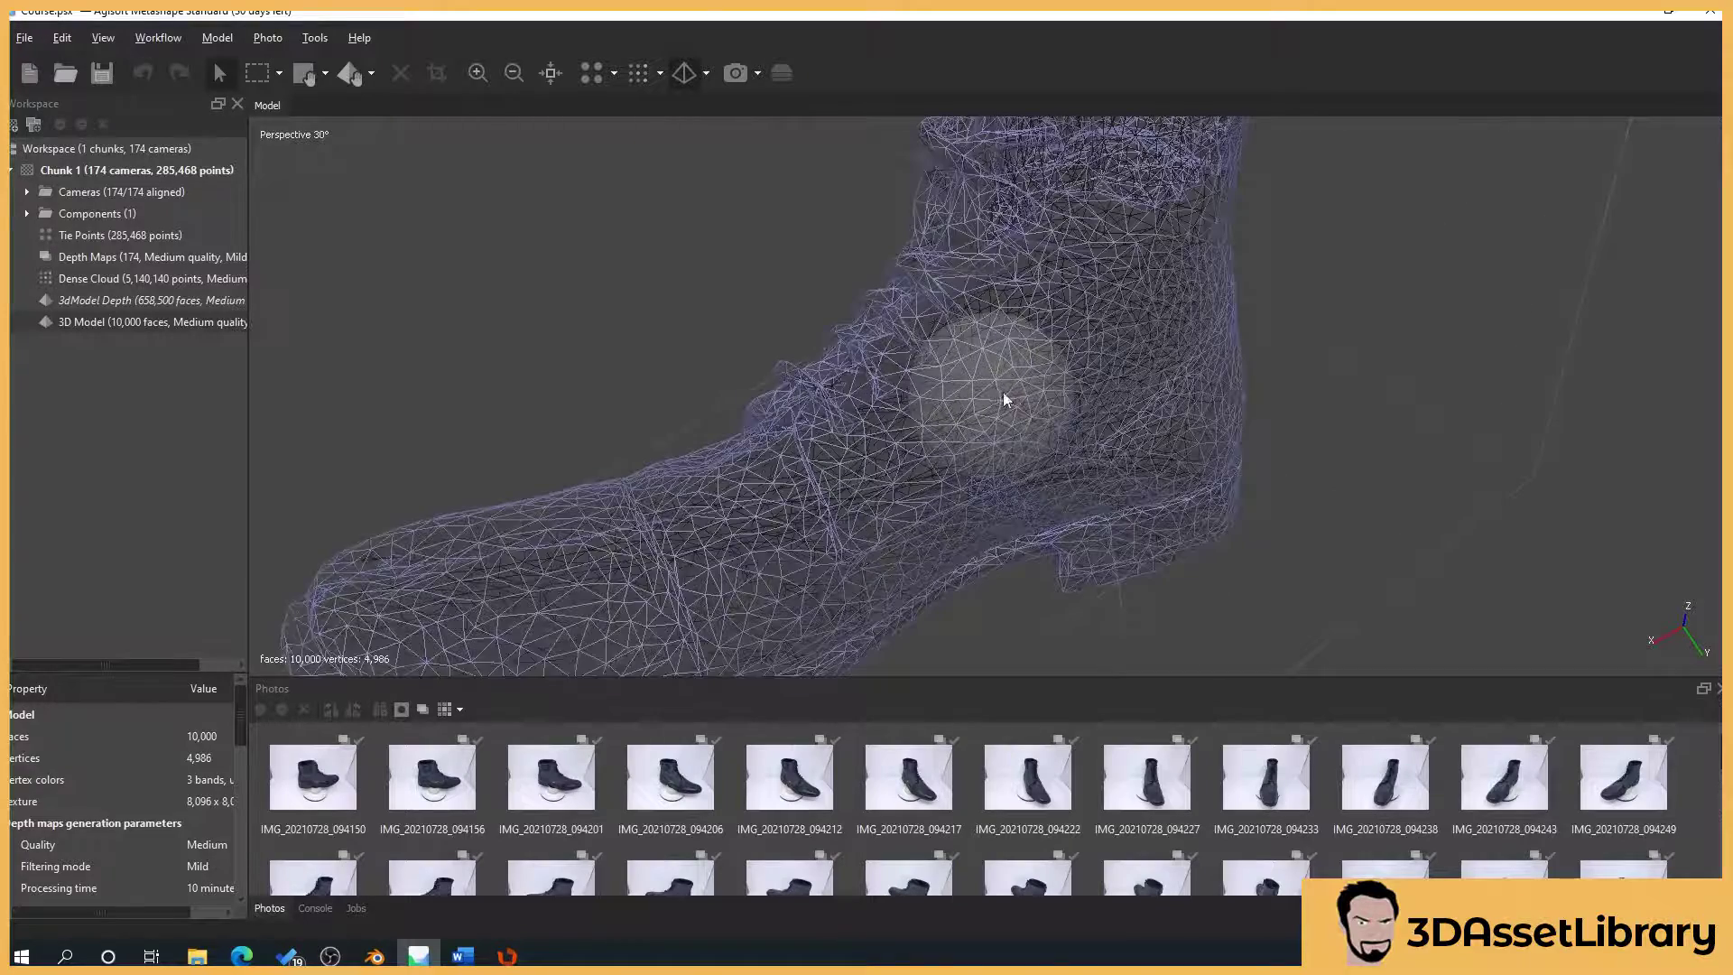
{"action": "left_click_drag", "start_coordinate": [608, 532], "coordinate": [446, 322]}
- Activate the 658,500-face 3dModel Depth mesh, orbit it, then reactivate the 10,000-face 3D Model
{"action": "double_click", "coordinate": [142, 300]}
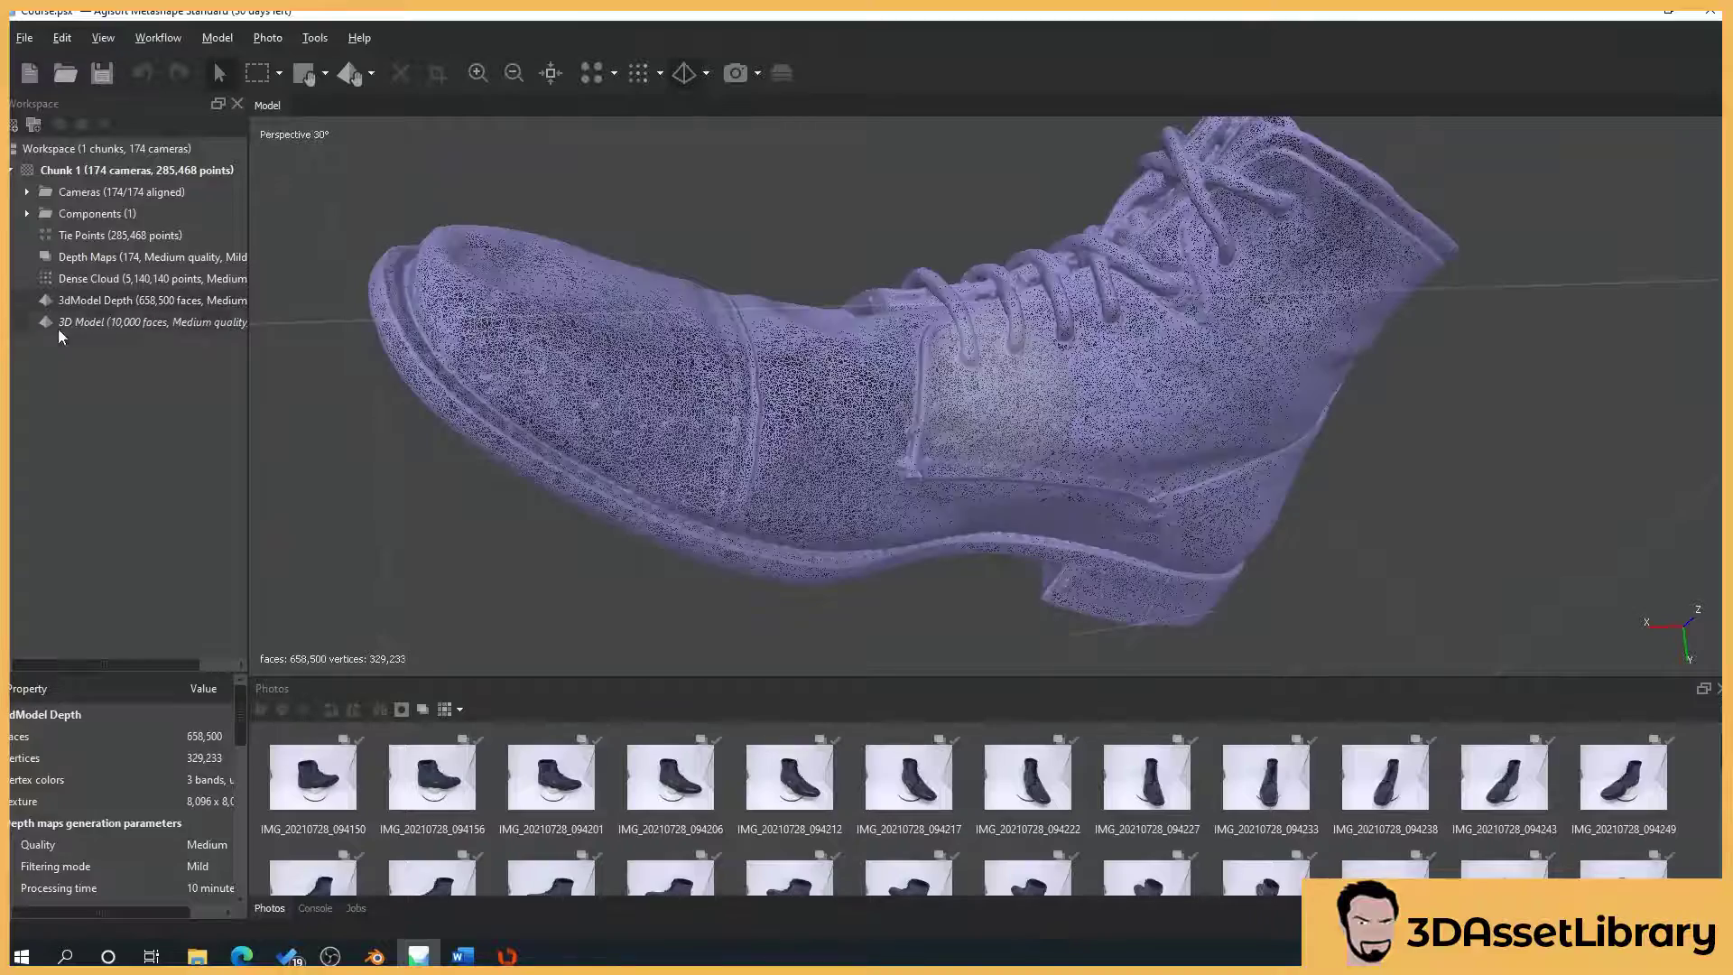
{"action": "scroll", "coordinate": [1024, 424], "scroll_direction": "up", "scroll_amount": 3}
{"action": "mouse_move", "coordinate": [1024, 425]}
{"action": "left_mouse_down"}
{"action": "mouse_move", "coordinate": [935, 421]}
{"action": "mouse_move", "coordinate": [1026, 408]}
{"action": "left_mouse_up"}
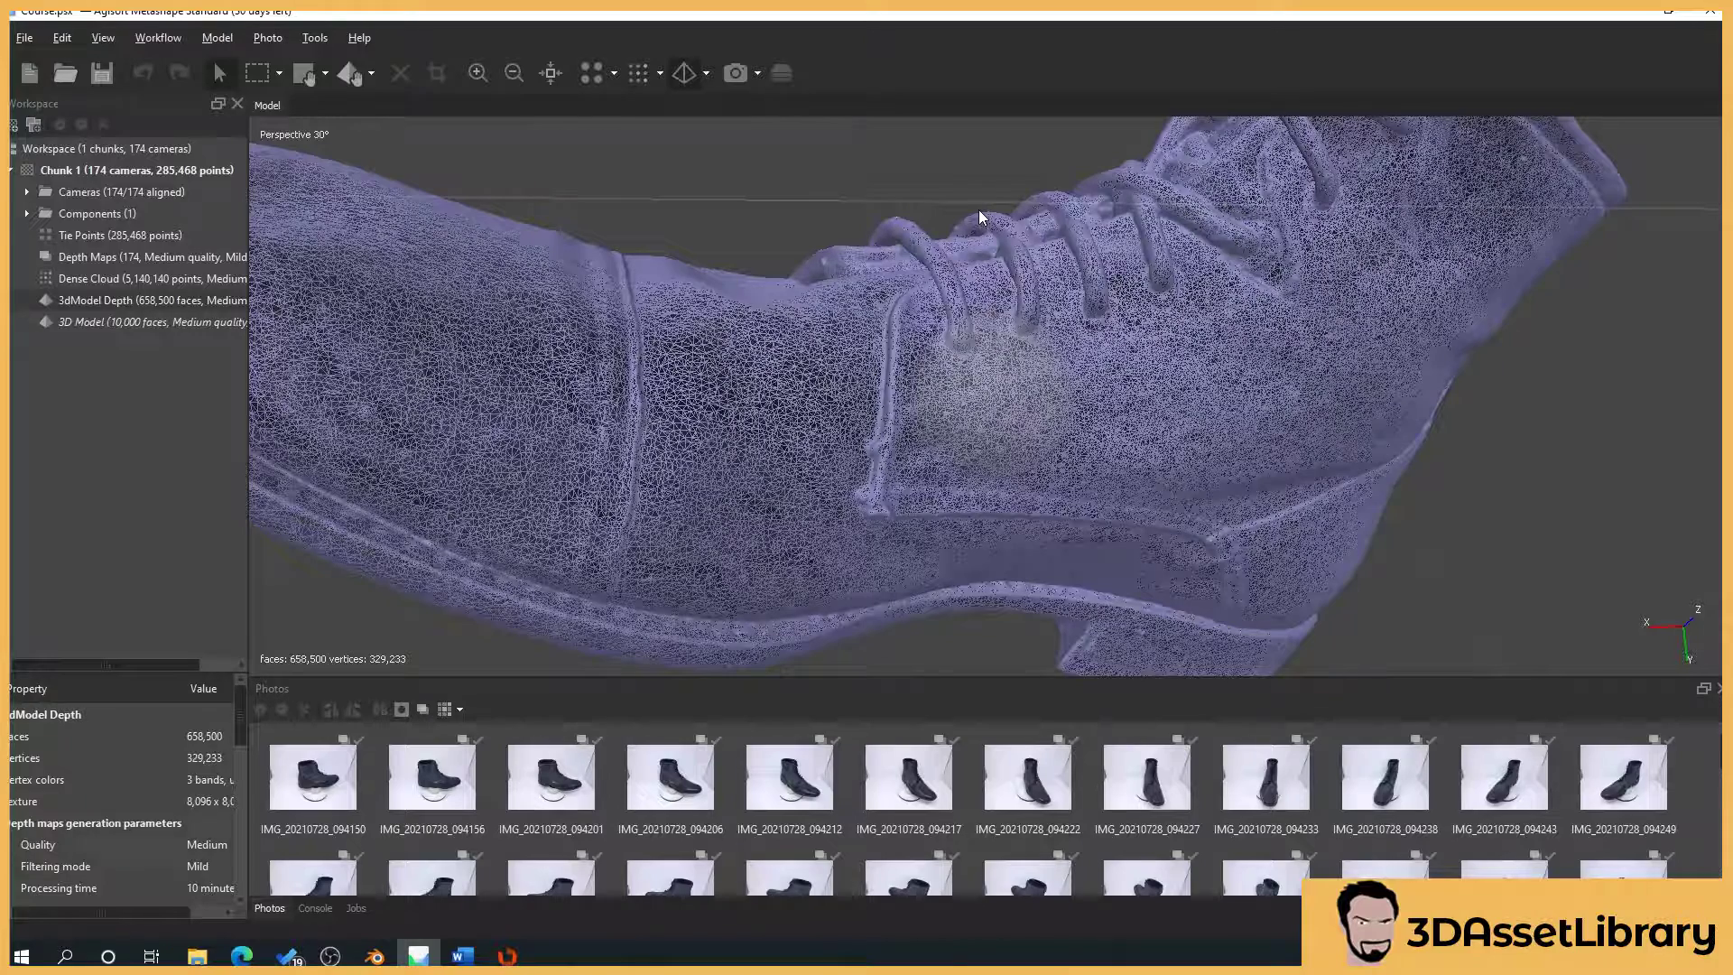
{"action": "left_click_drag", "start_coordinate": [1014, 271], "coordinate": [1118, 526]}
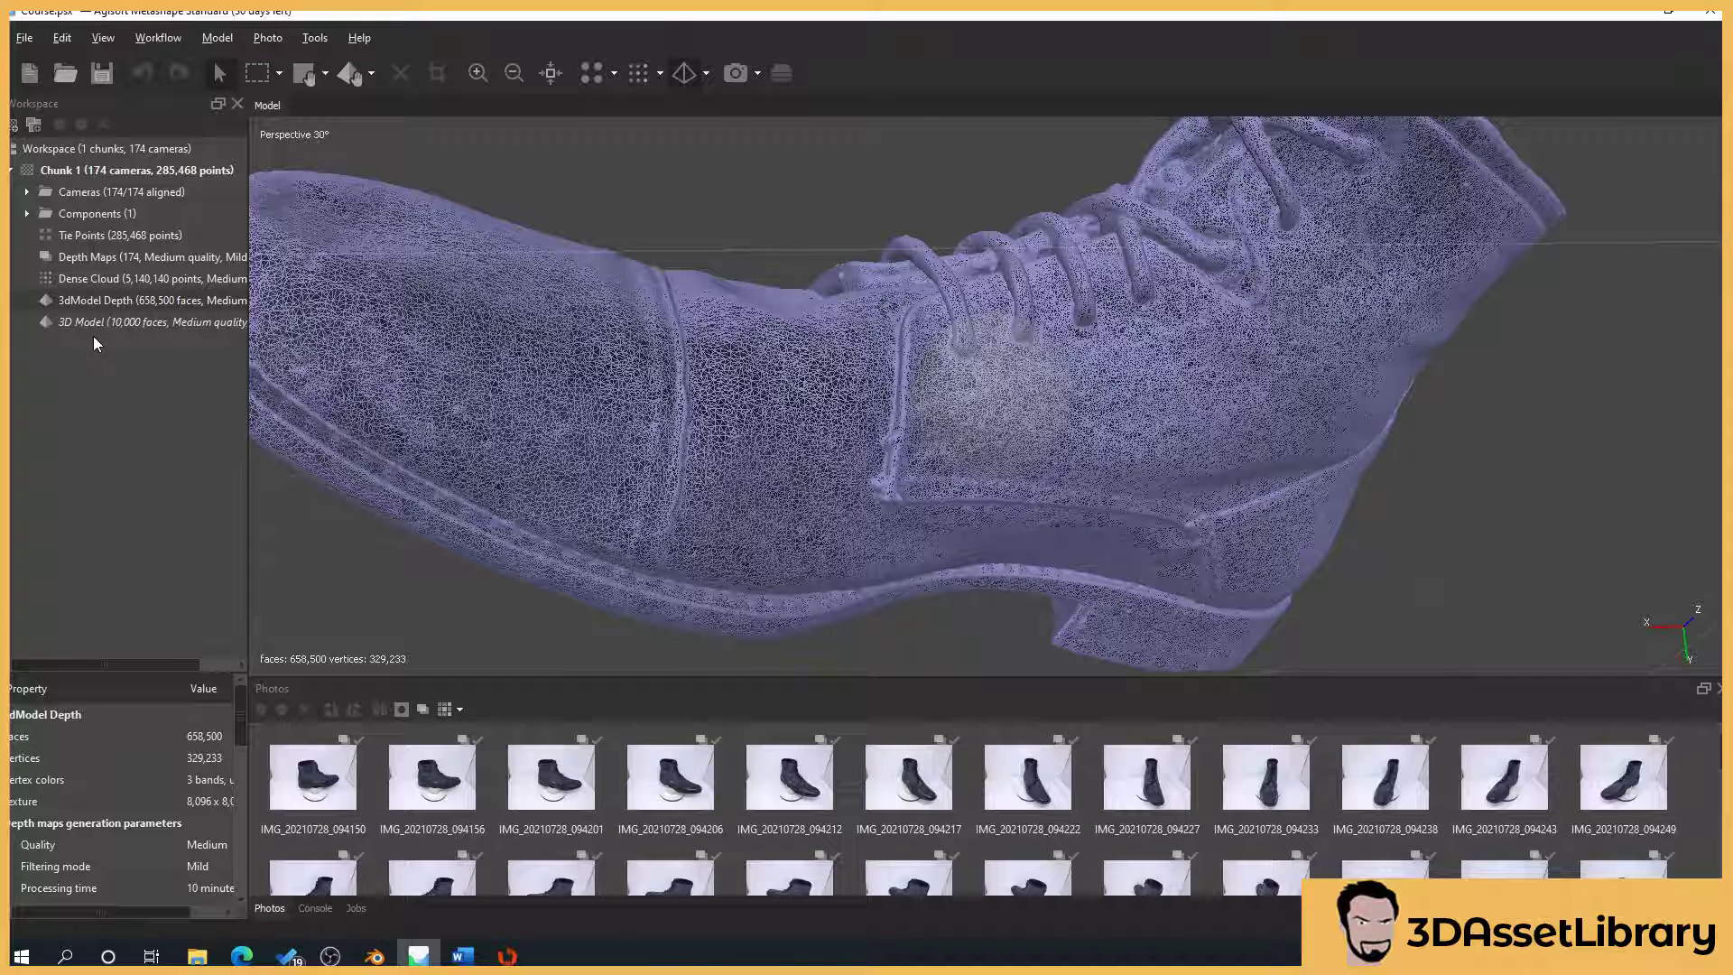
{"action": "double_click", "coordinate": [137, 321]}
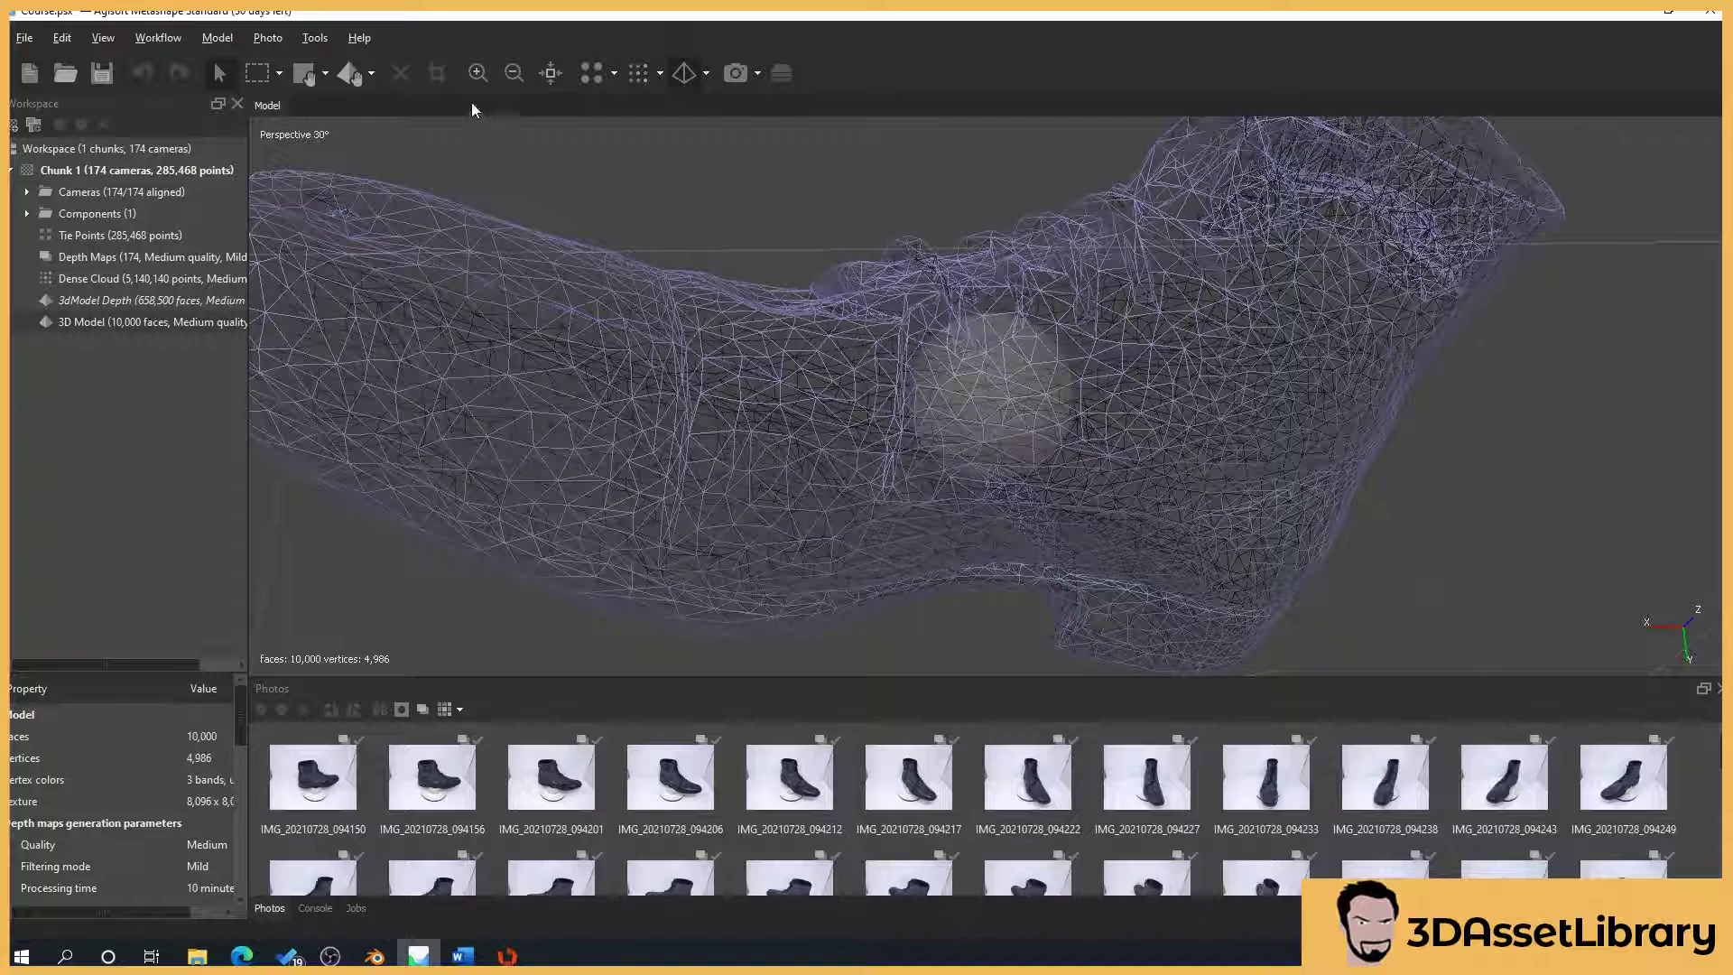
- Show the boot as Model Textured, make 3dModel Depth current, and switch to Blender
{"action": "left_click", "coordinate": [706, 71]}
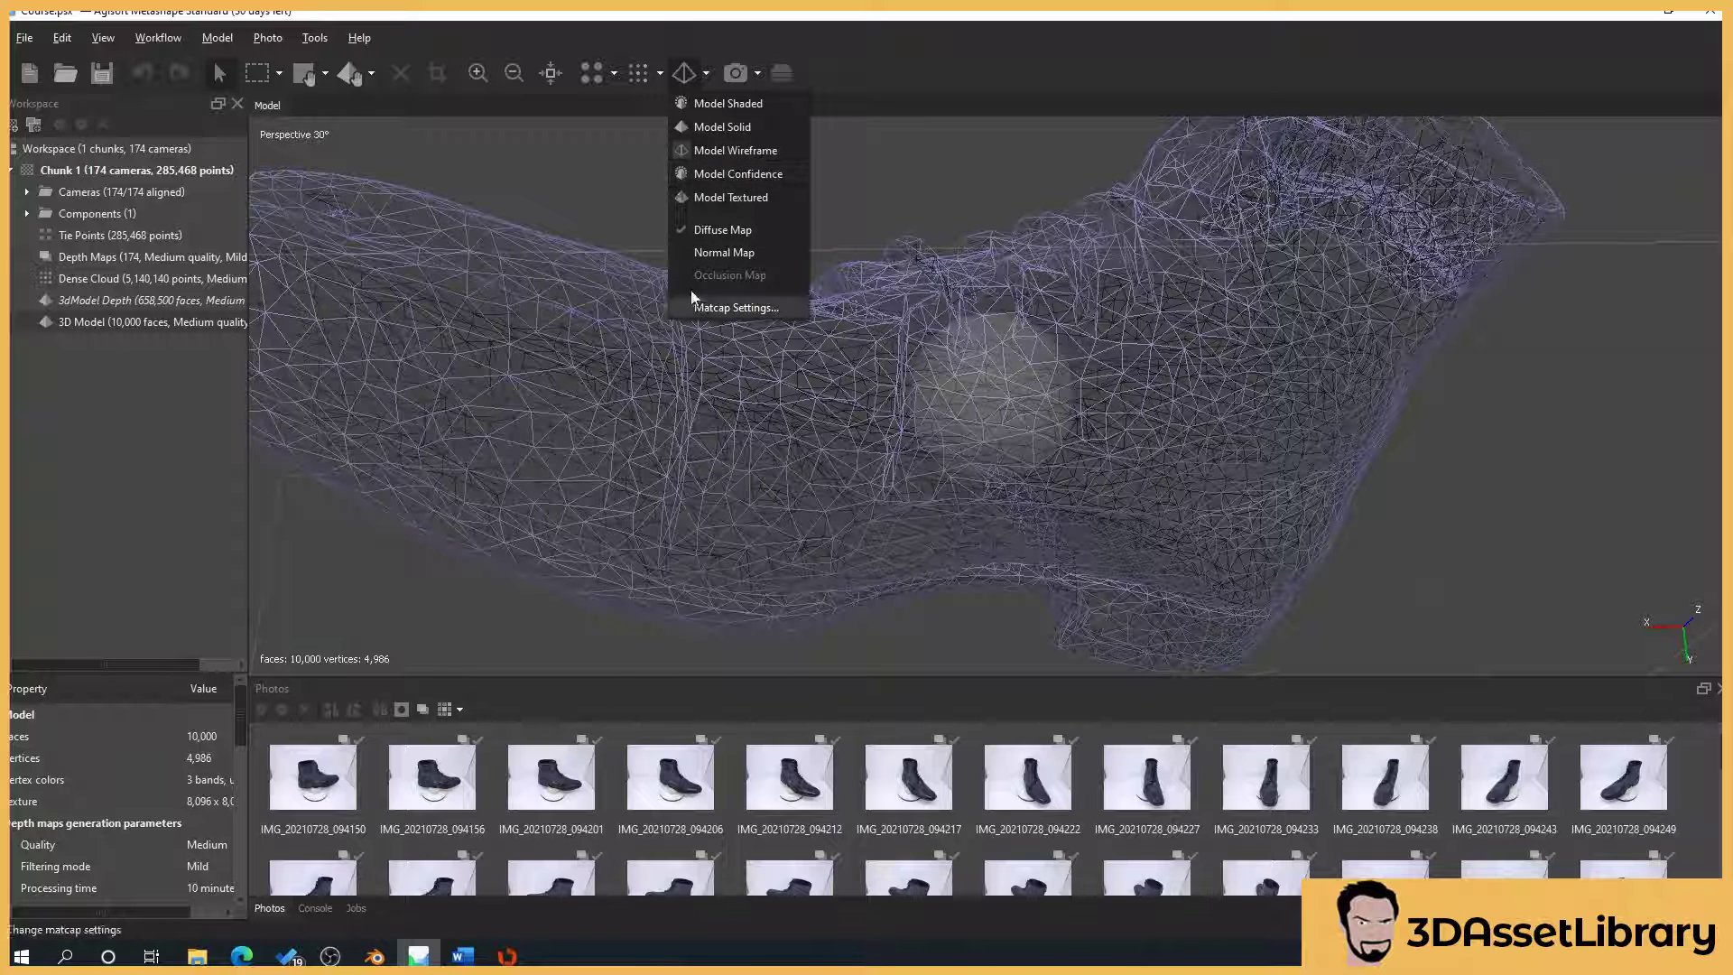
{"action": "left_click", "coordinate": [771, 198]}
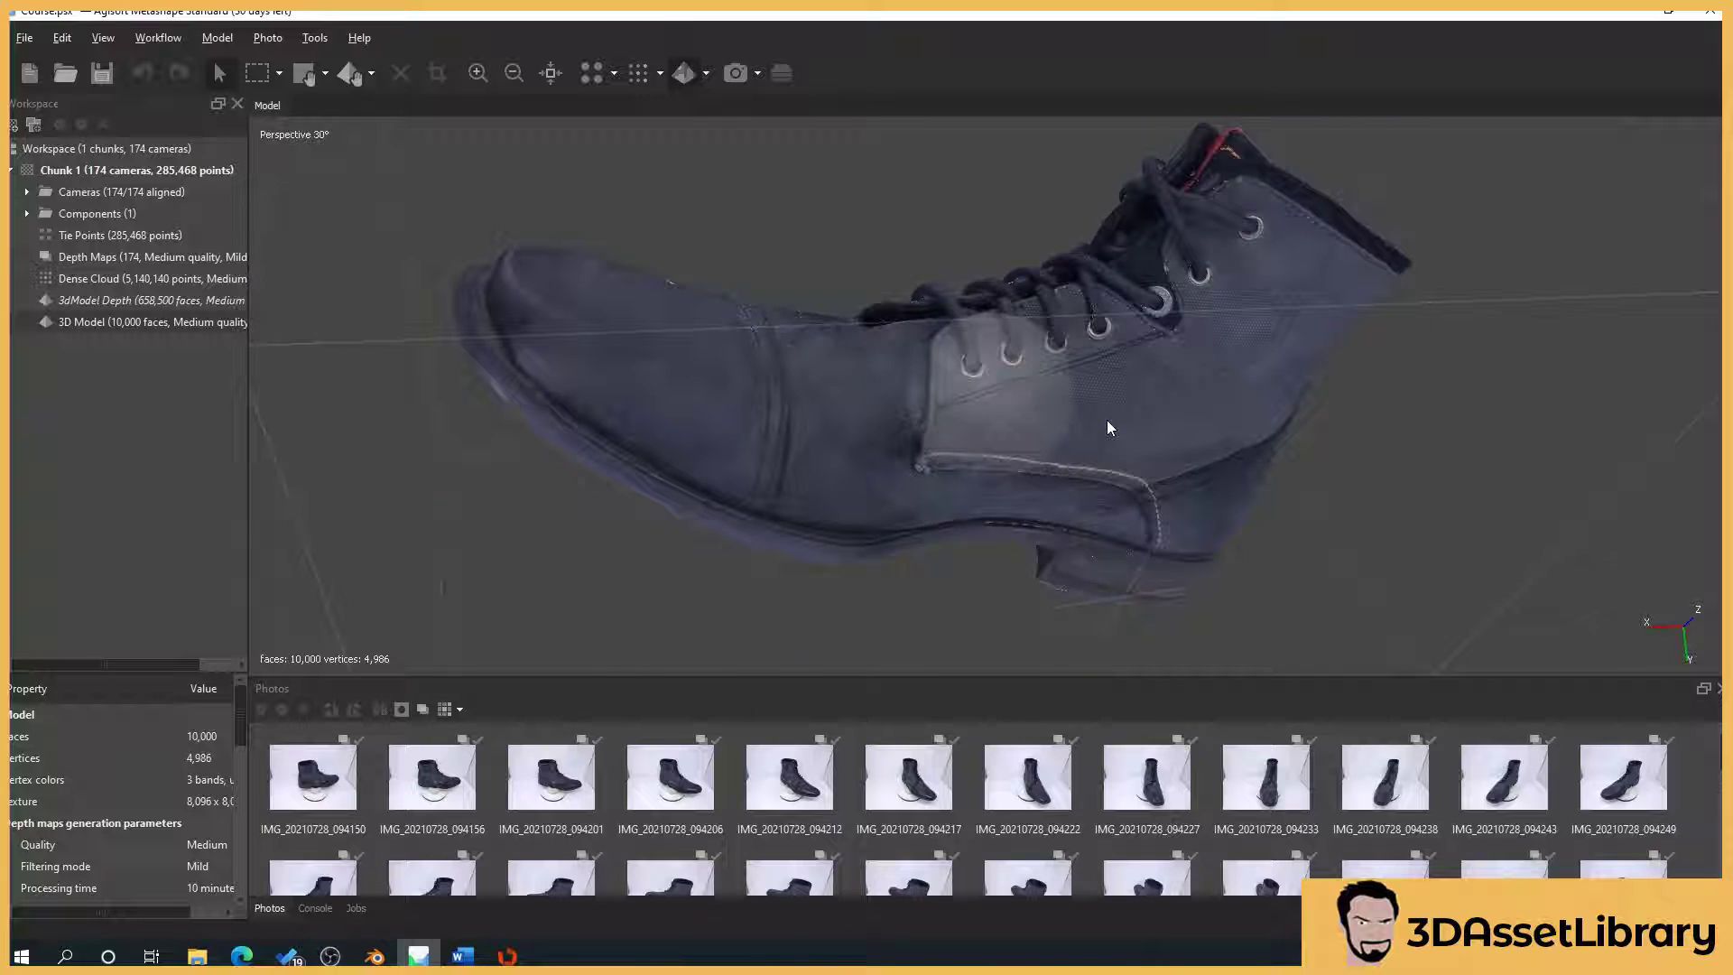
{"action": "left_click_drag", "start_coordinate": [1110, 428], "coordinate": [952, 453]}
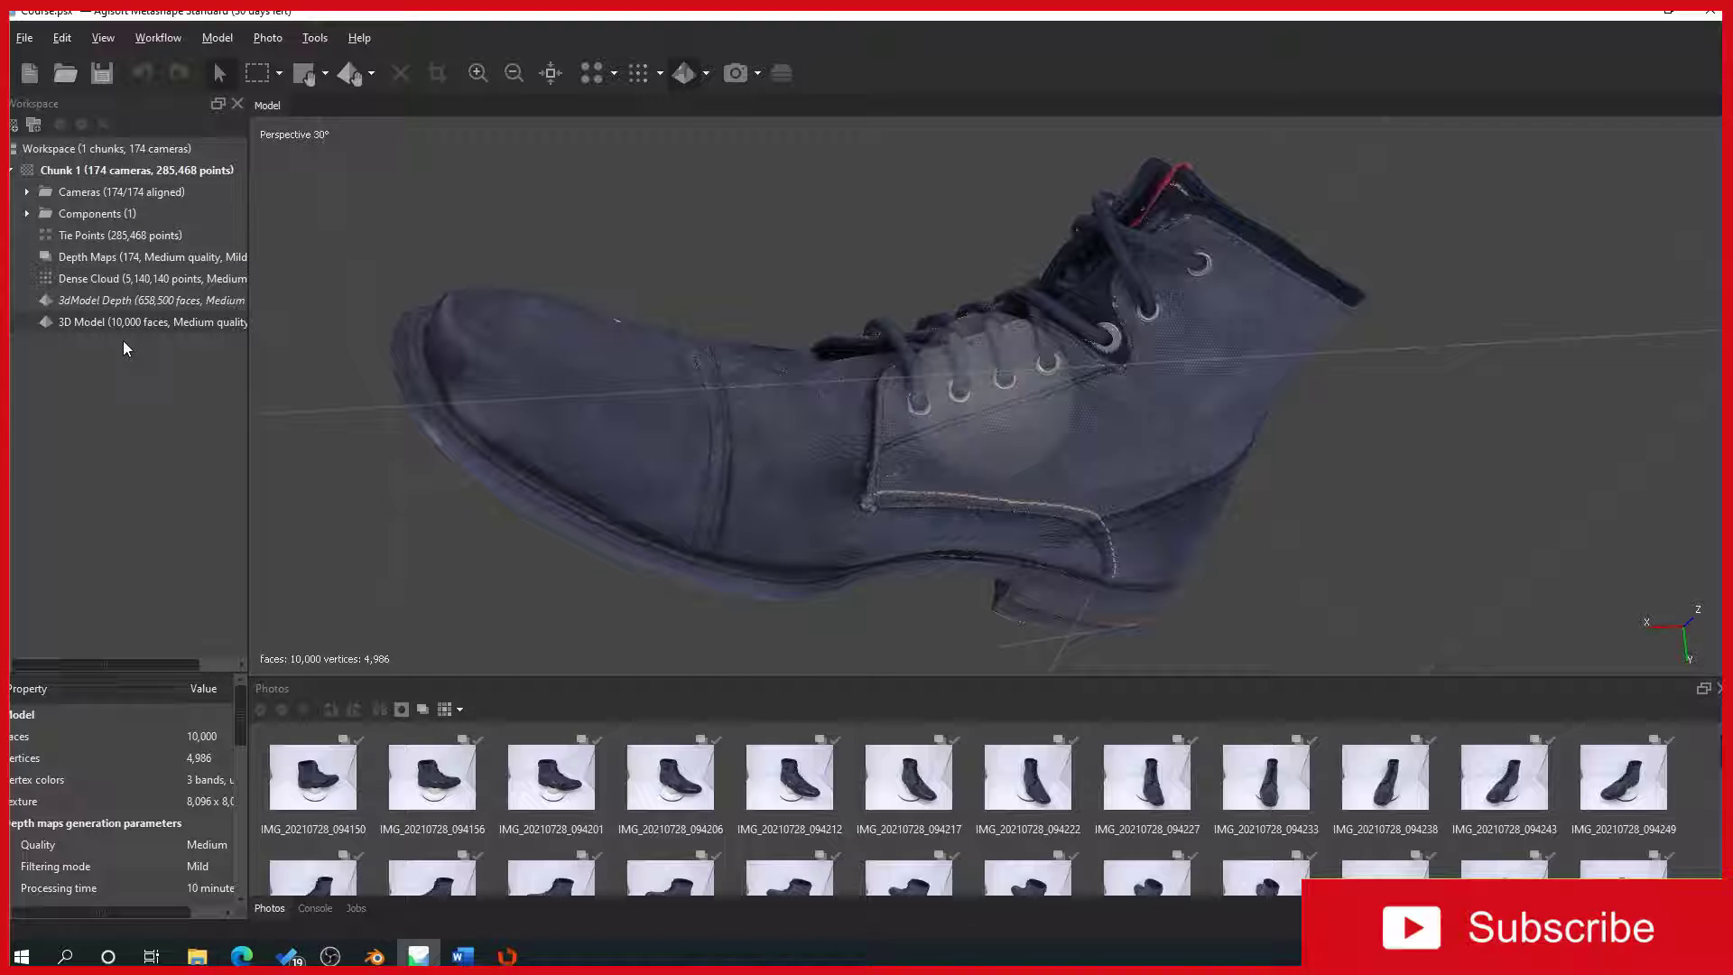
{"action": "left_click", "coordinate": [197, 299]}
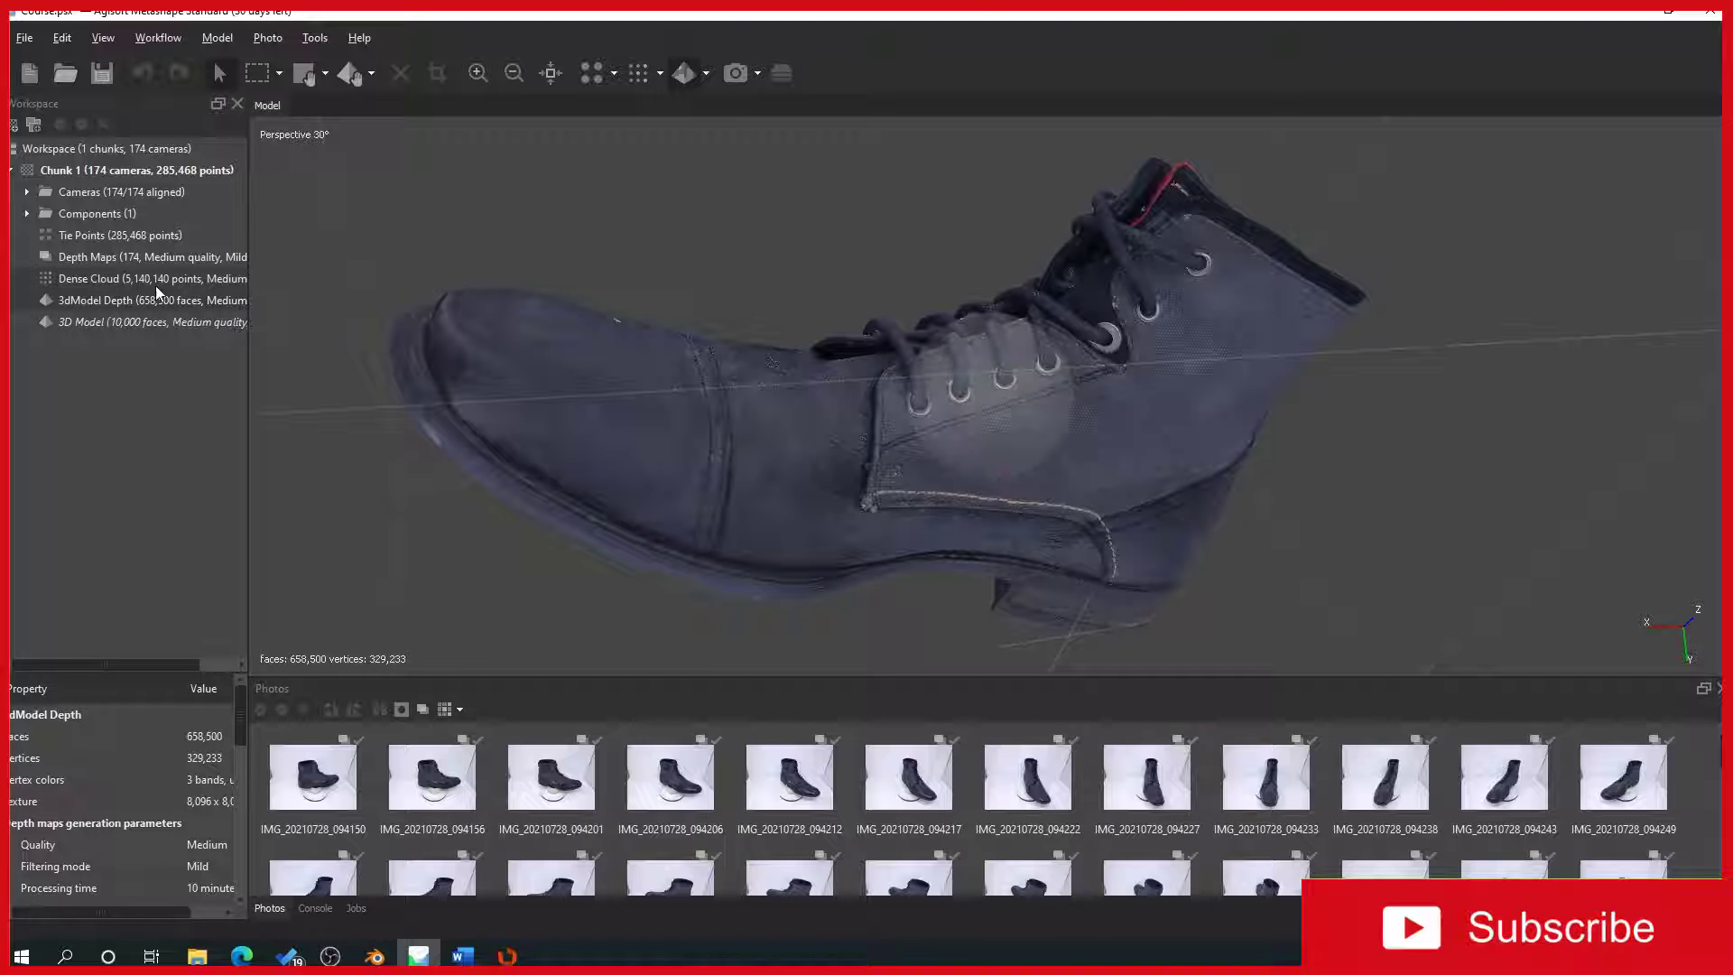
{"action": "left_click", "coordinate": [375, 955]}
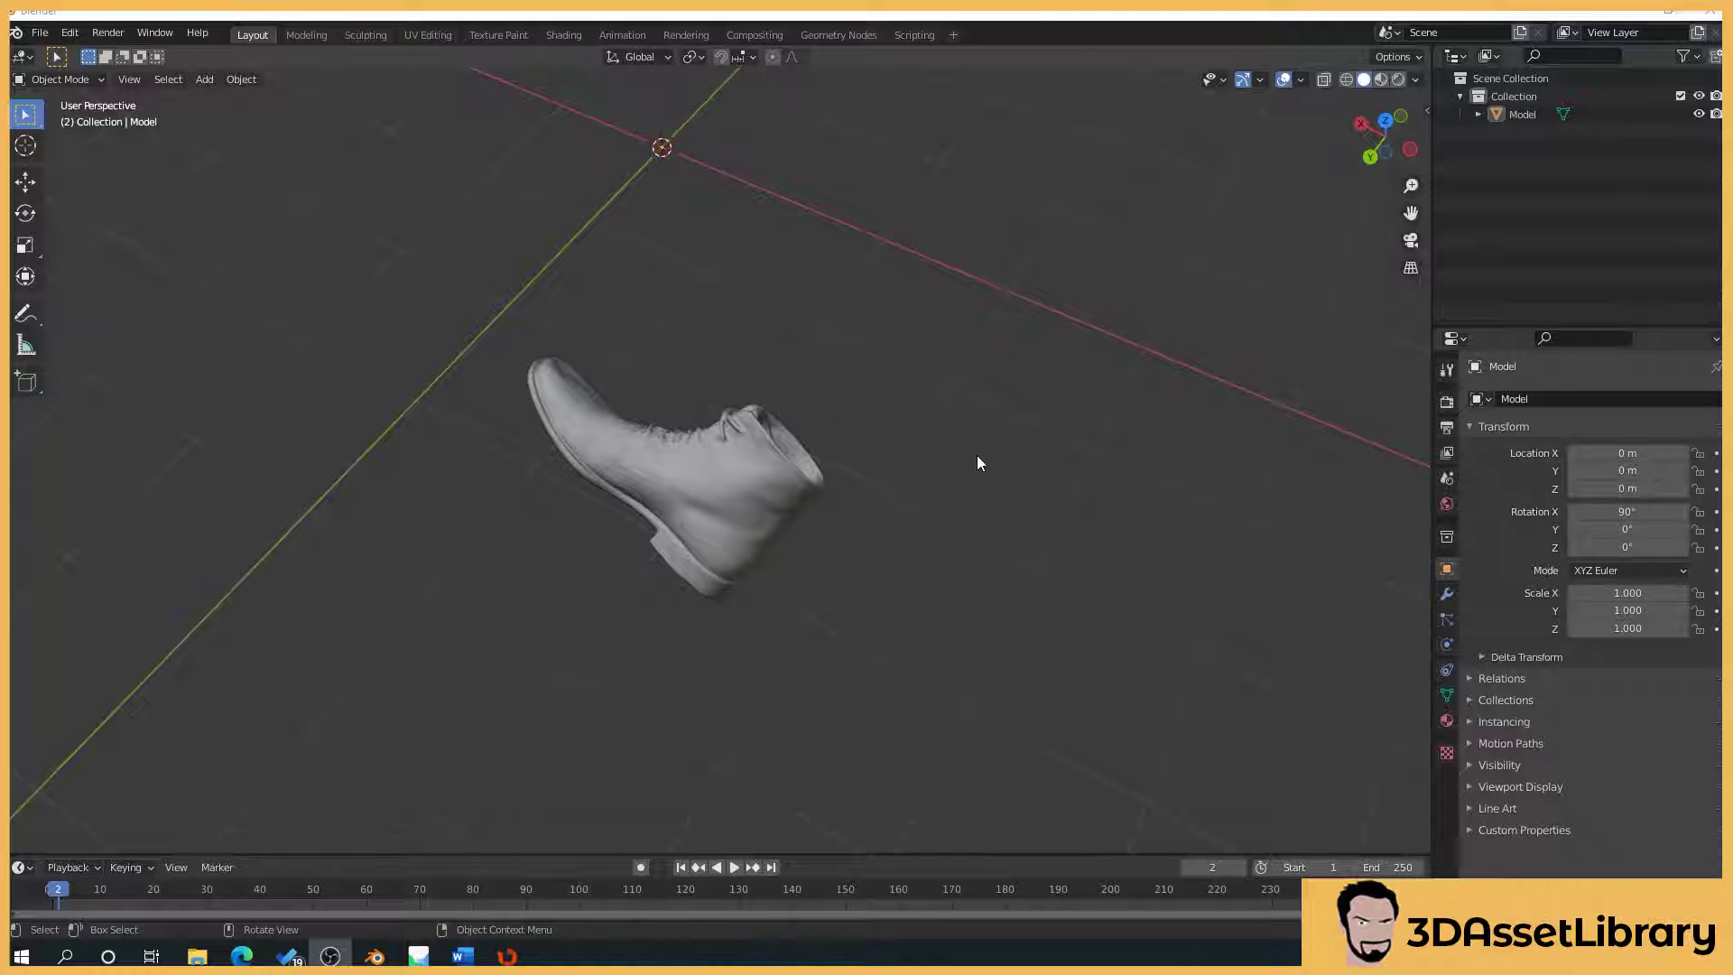
- Show the selected boot in wireframe with Shift+Z and orbit around to its heel side
{"action": "scroll", "coordinate": [977, 463], "scroll_direction": "up", "scroll_amount": 1}
{"action": "middle_click_drag", "start_coordinate": [879, 734], "coordinate": [901, 626]}
{"action": "scroll", "coordinate": [698, 496], "scroll_direction": "up", "scroll_amount": 2}
{"action": "left_click", "coordinate": [699, 503]}
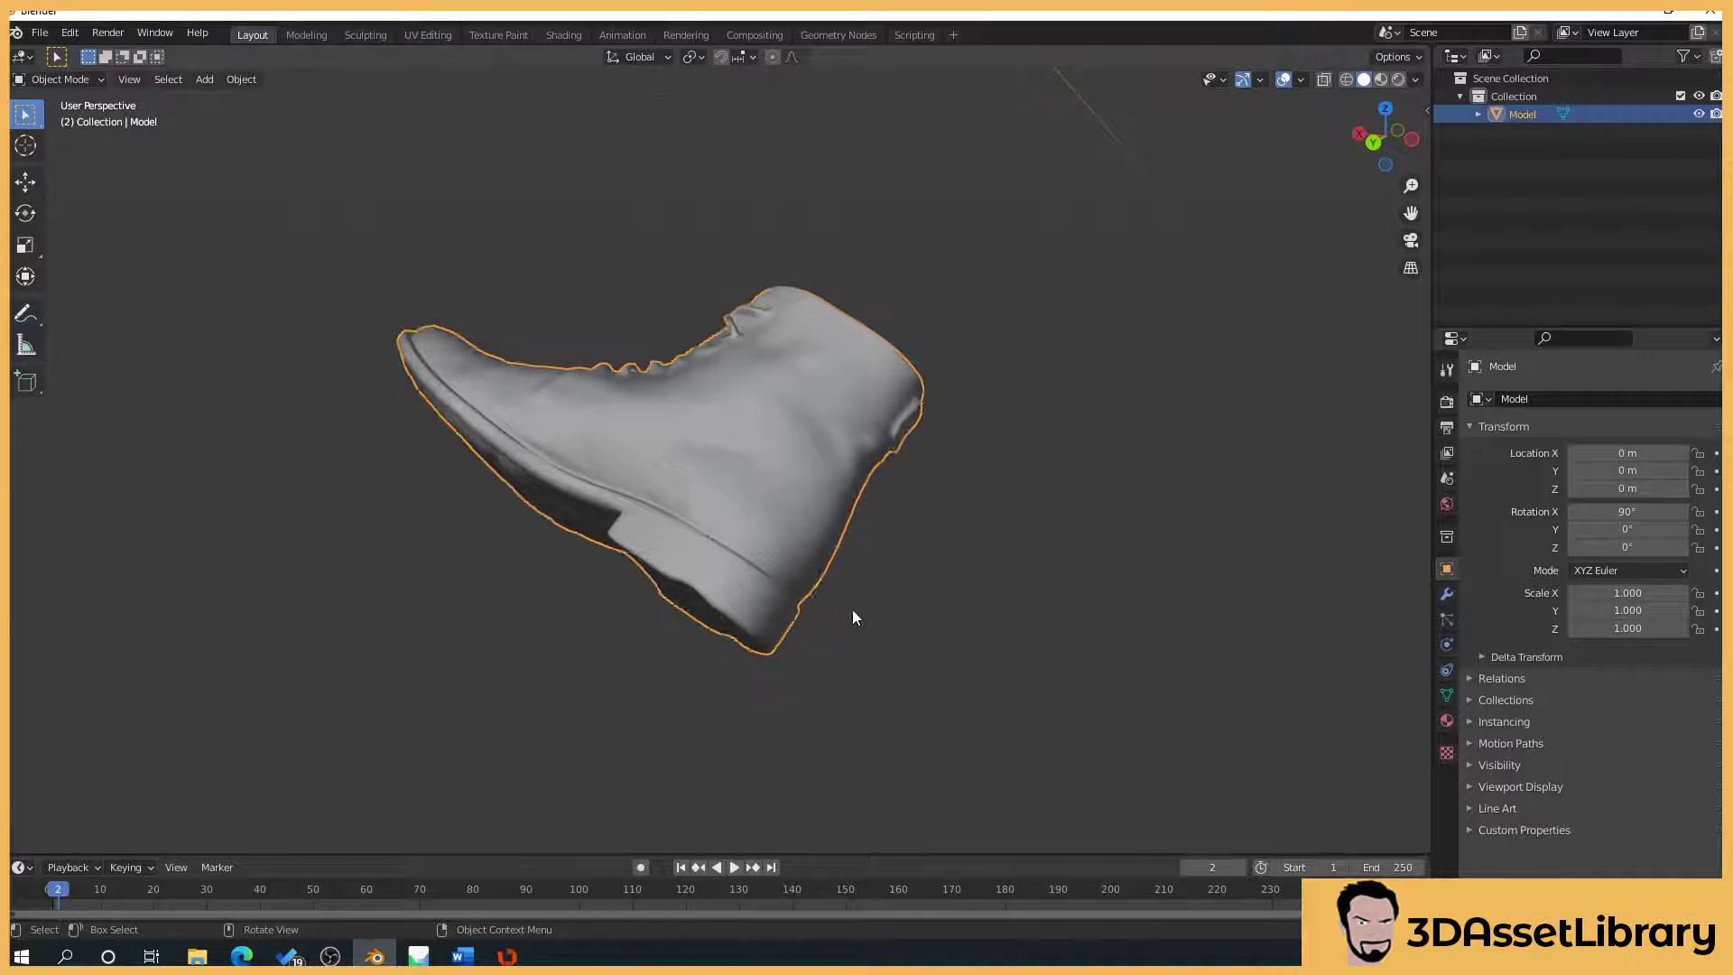
{"action": "scroll", "coordinate": [852, 608], "scroll_direction": "up", "scroll_amount": 1}
{"action": "key", "text": "shift+z"}
{"action": "left_click", "coordinate": [1123, 587]}
{"action": "scroll", "coordinate": [993, 657], "scroll_direction": "up", "scroll_amount": 2}
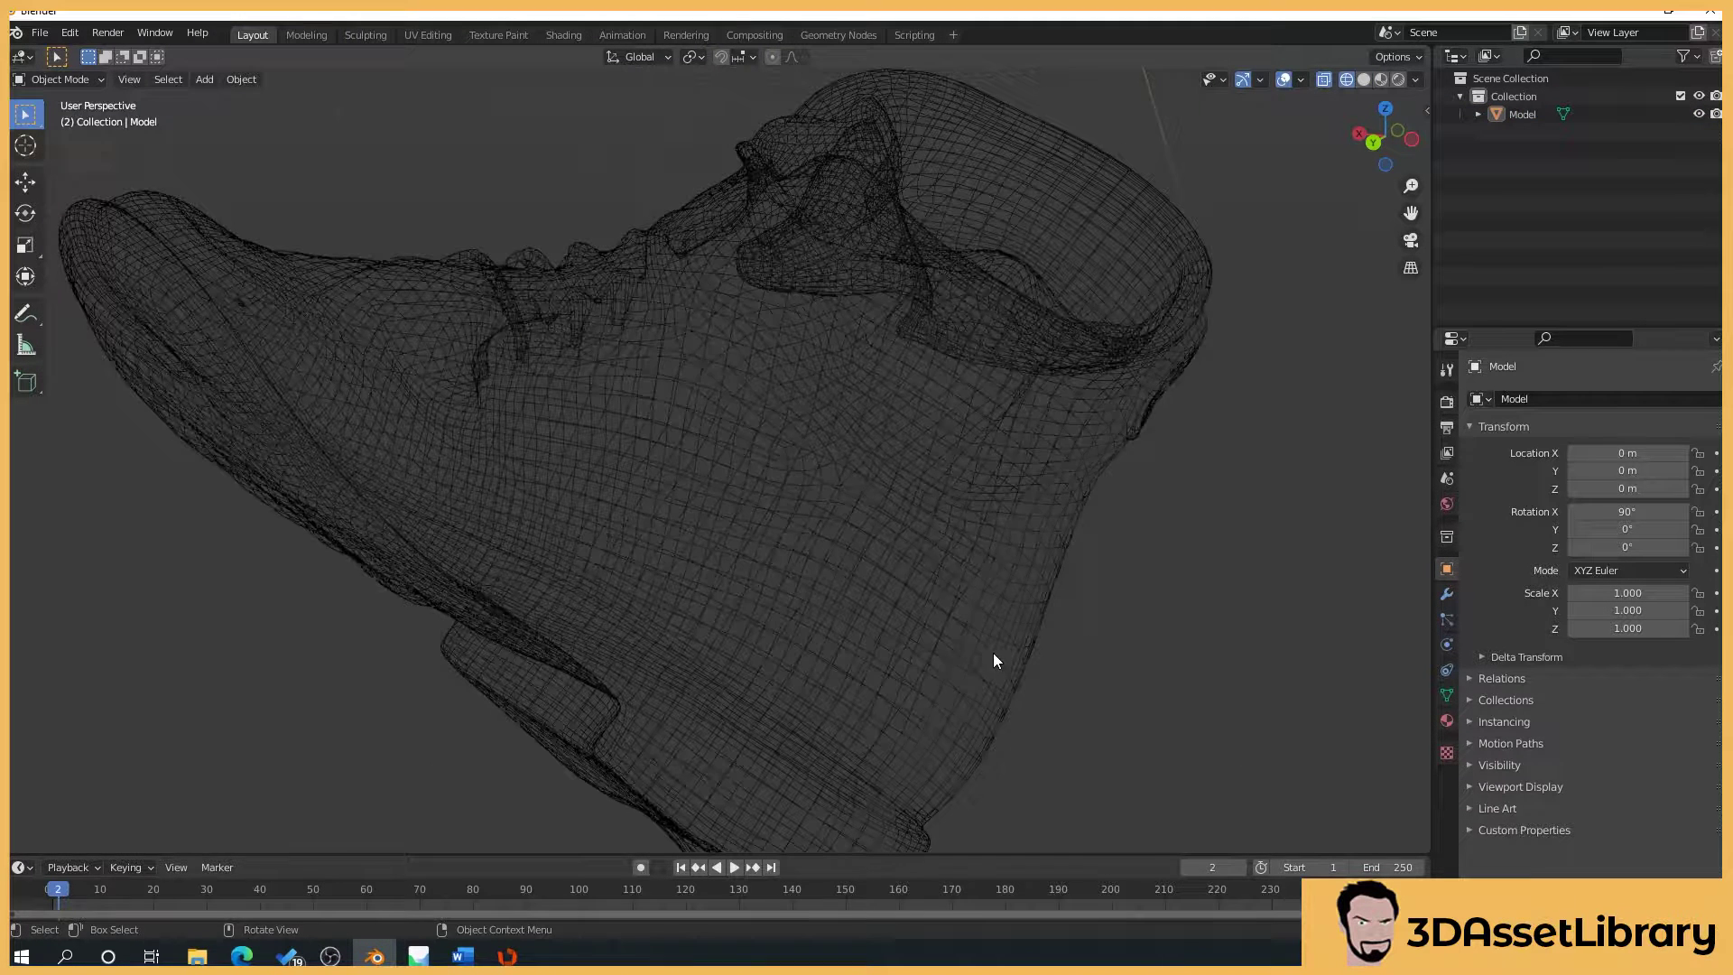
{"action": "middle_click_drag", "start_coordinate": [993, 656], "coordinate": [858, 621]}
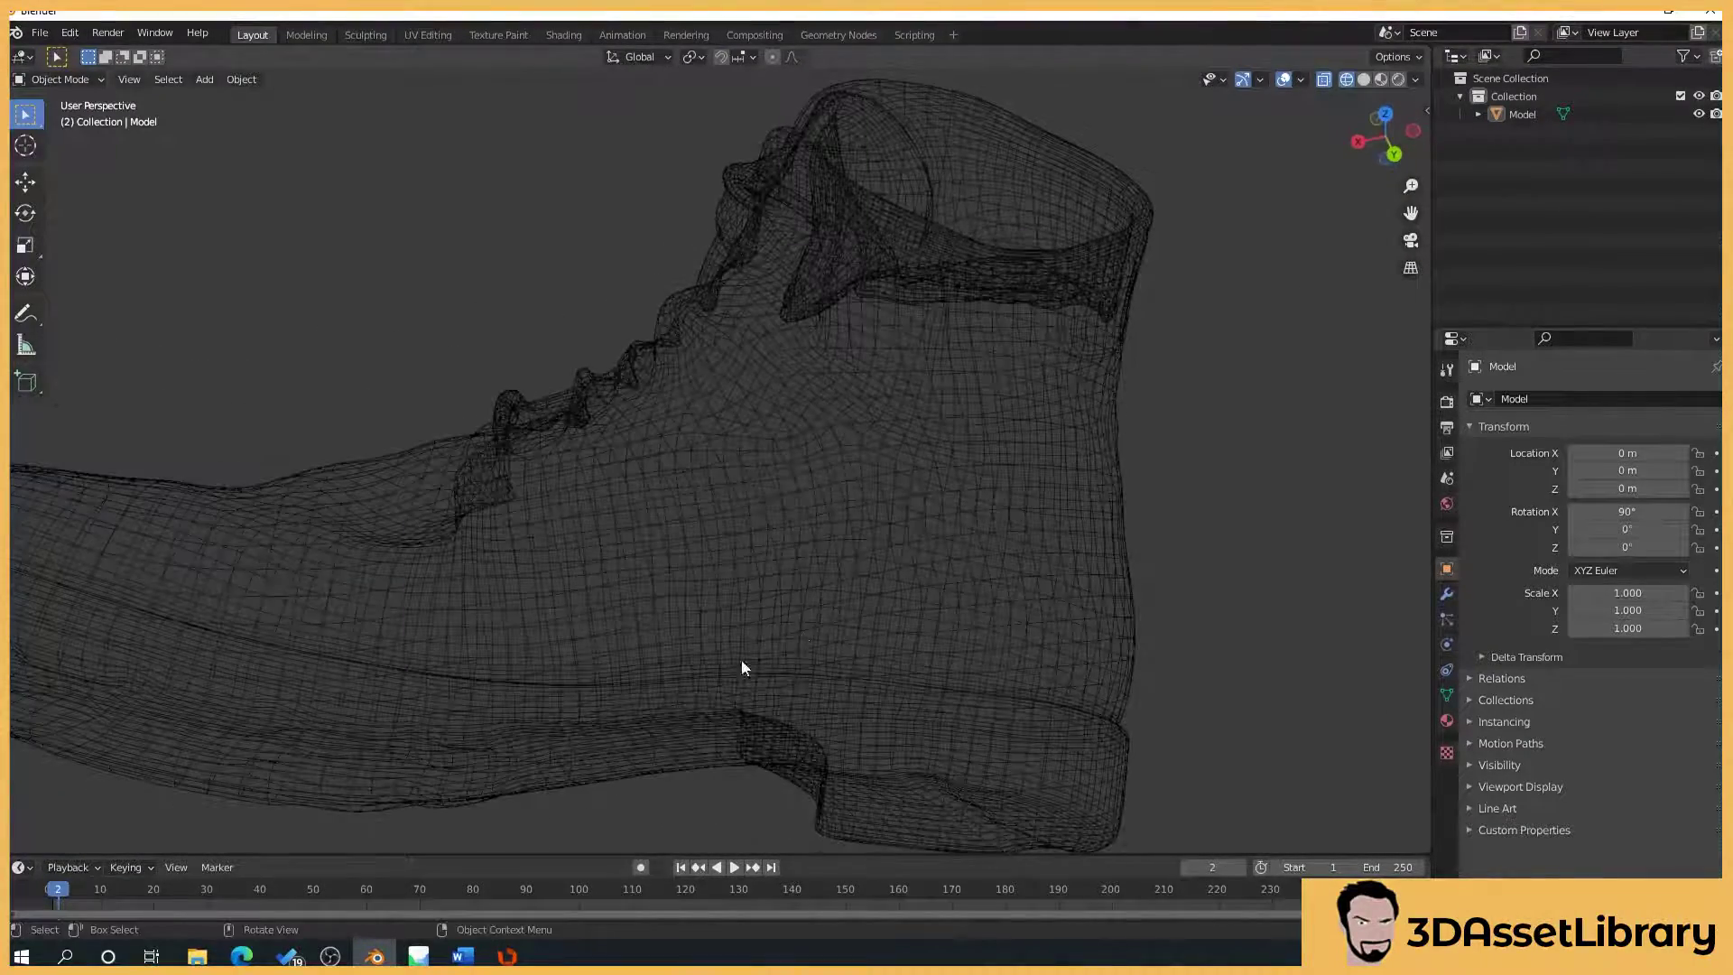
{"action": "middle_click_drag", "start_coordinate": [1134, 376], "coordinate": [786, 654]}
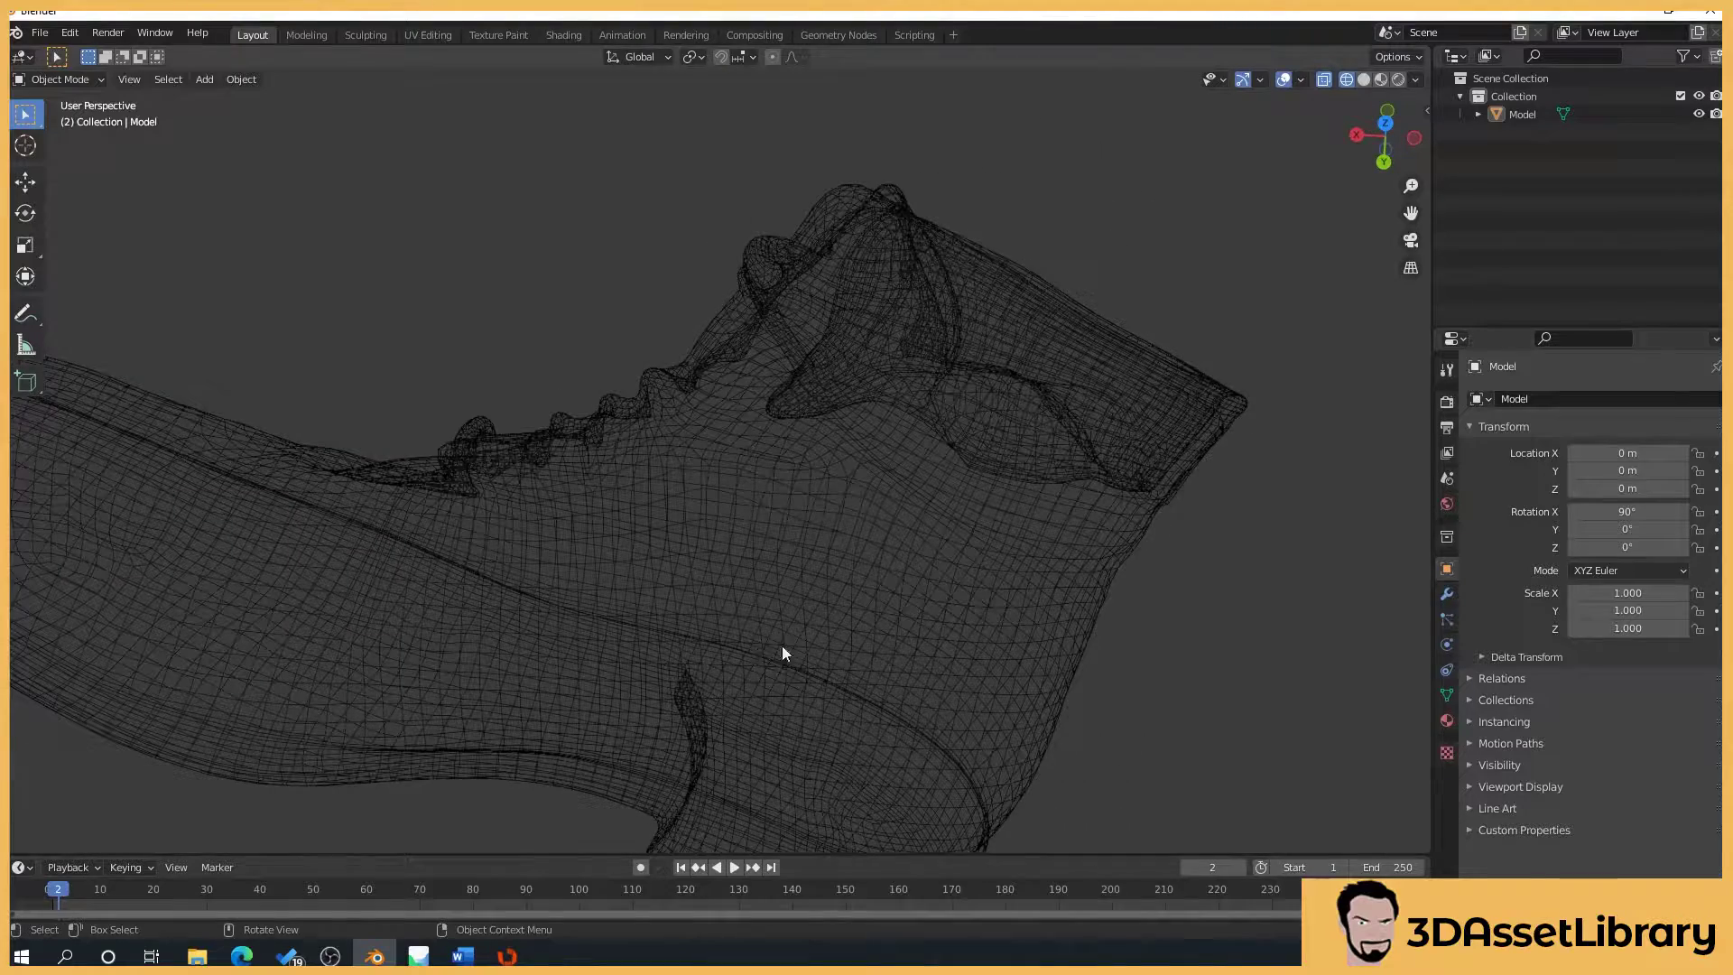
{"action": "middle_click_drag", "start_coordinate": [804, 593], "coordinate": [362, 636]}
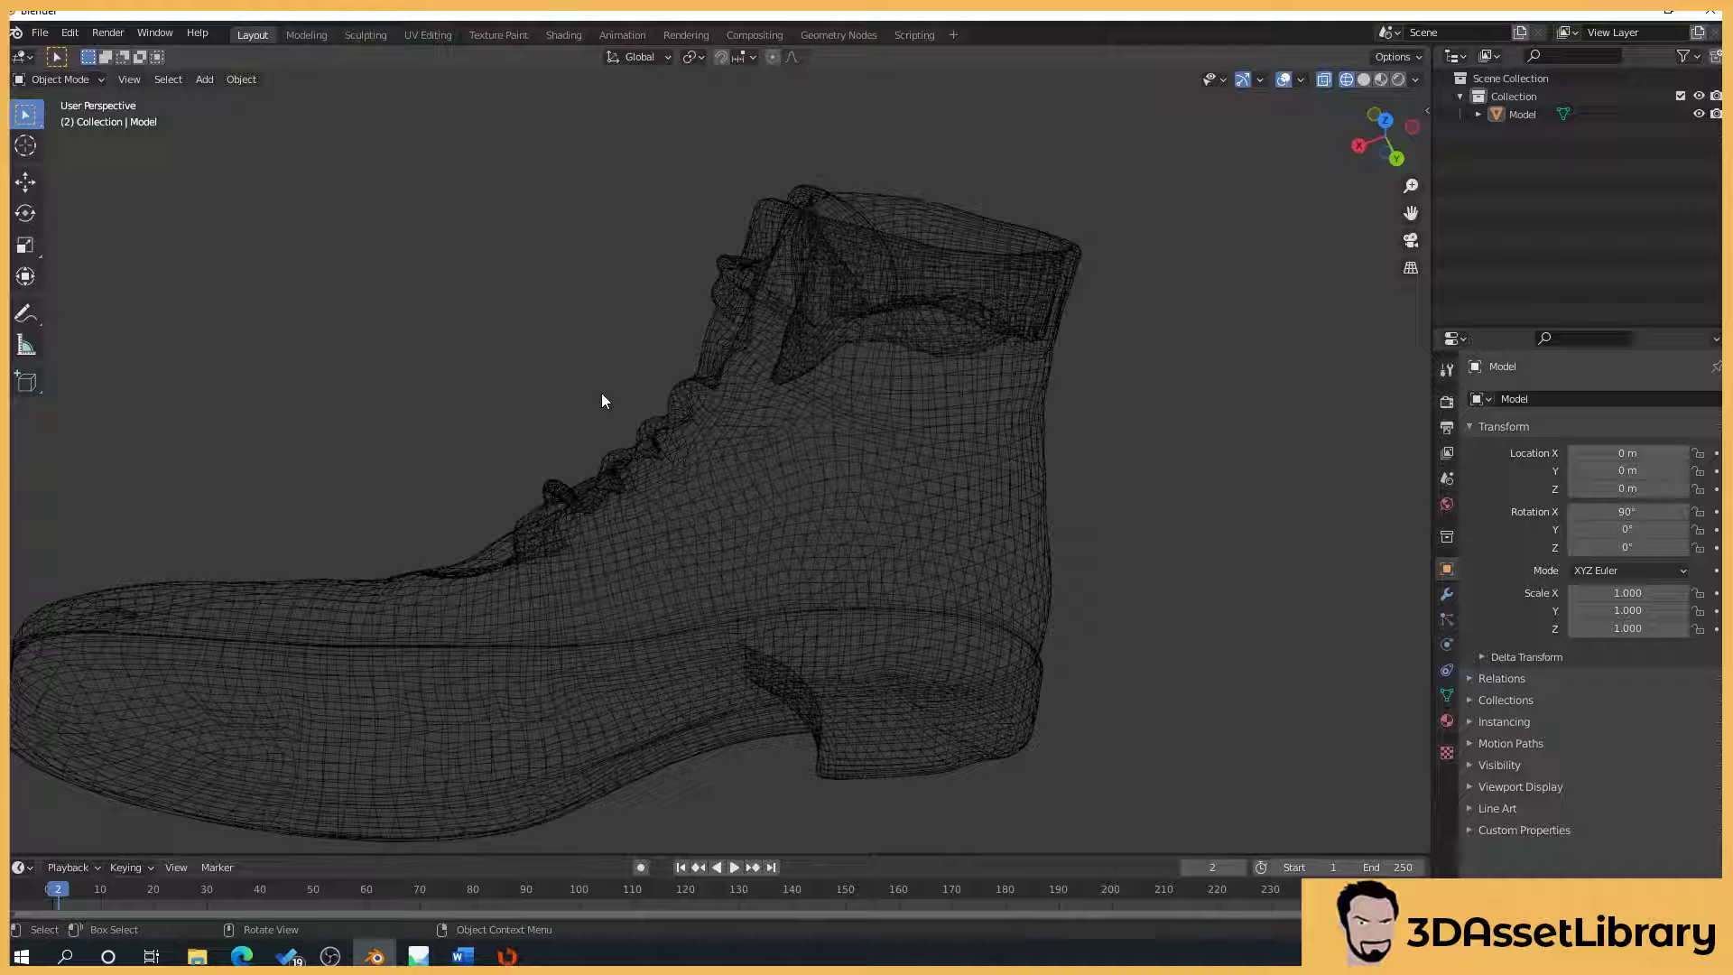
- Return the boot to solid shading and orbit around to view its heel
{"action": "mouse_move", "coordinate": [1282, 330]}
{"action": "middle_mouse_down"}
{"action": "mouse_move", "coordinate": [1289, 347]}
{"action": "mouse_move", "coordinate": [1388, 89]}
{"action": "middle_mouse_up"}
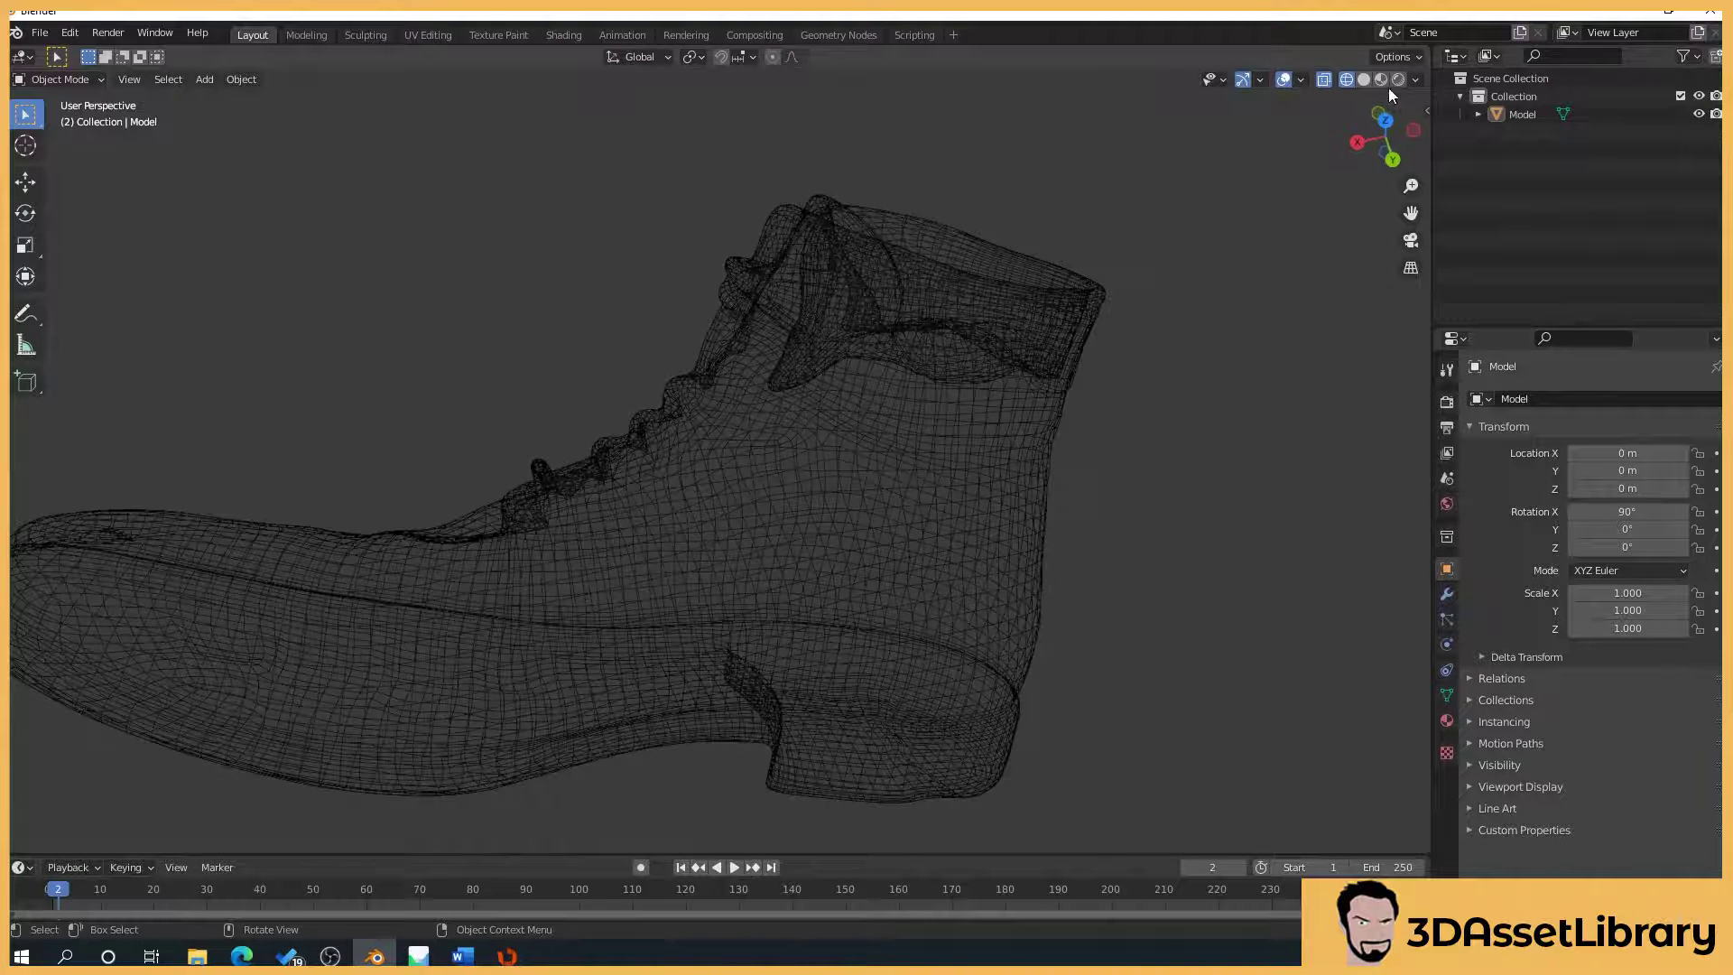
{"action": "left_click", "coordinate": [1363, 79]}
{"action": "scroll", "coordinate": [1189, 435], "scroll_direction": "down", "scroll_amount": 5}
{"action": "mouse_move", "coordinate": [1179, 421]}
{"action": "middle_mouse_down"}
{"action": "mouse_move", "coordinate": [1082, 328]}
{"action": "mouse_move", "coordinate": [766, 436]}
{"action": "mouse_move", "coordinate": [762, 539]}
{"action": "mouse_move", "coordinate": [783, 548]}
{"action": "middle_mouse_up"}
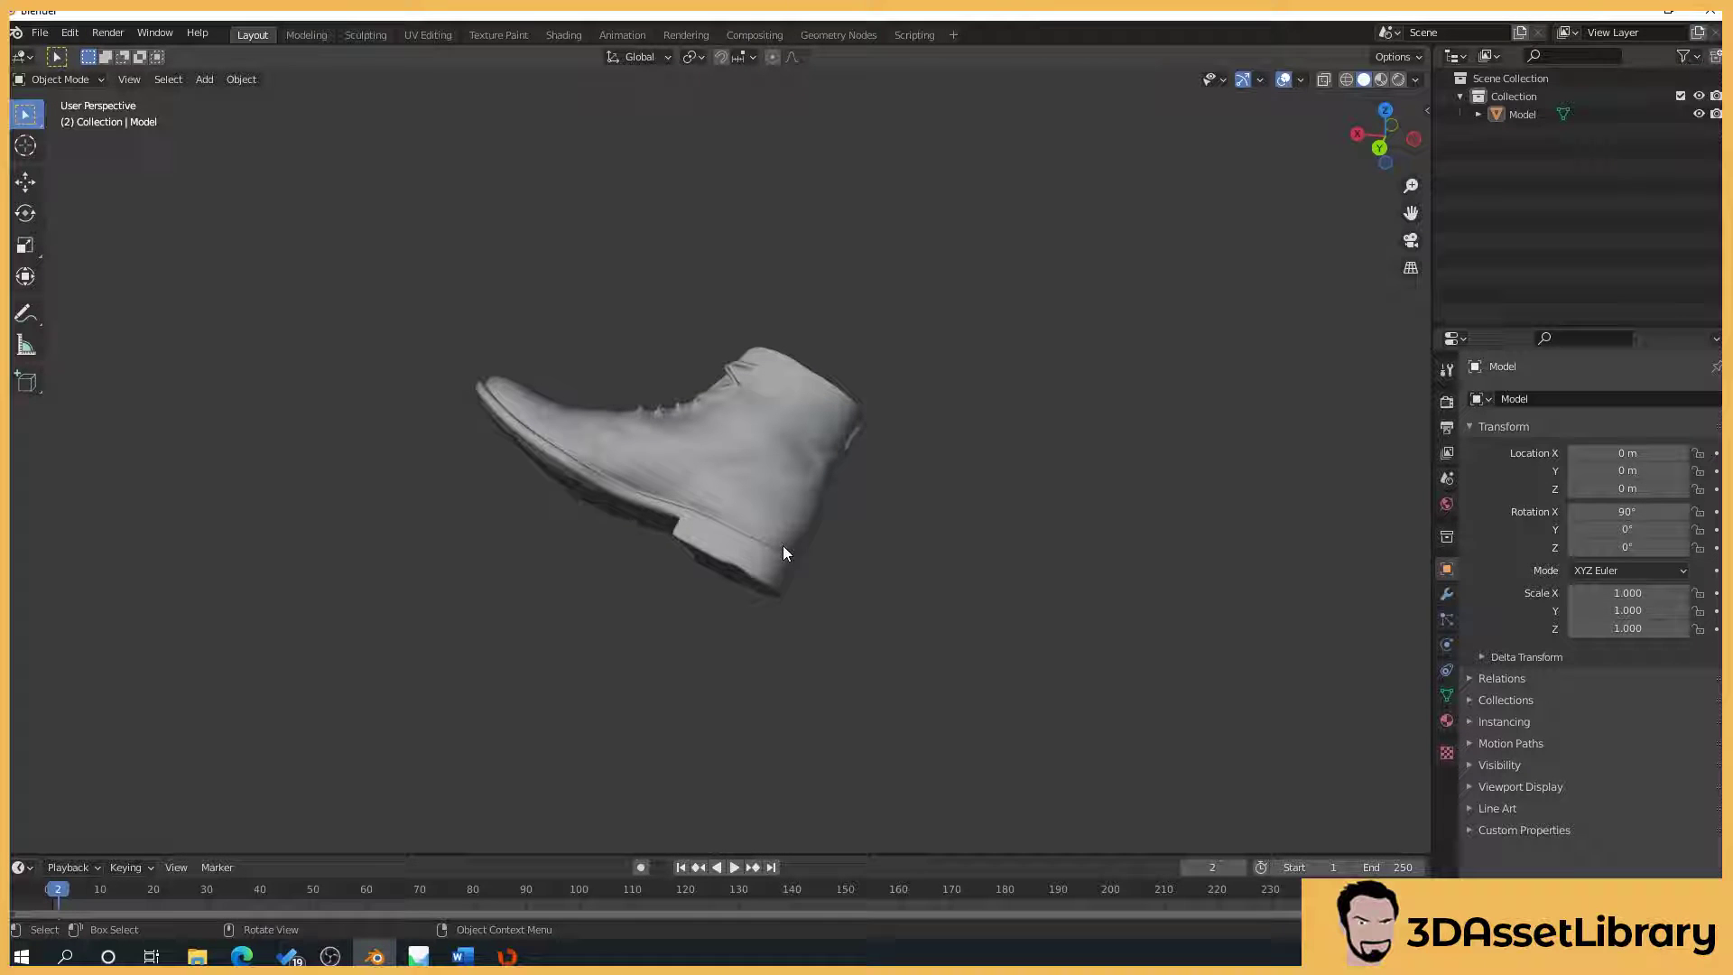
{"action": "middle_click_drag", "start_coordinate": [1080, 611], "coordinate": [1017, 511]}
{"action": "middle_click_drag", "start_coordinate": [842, 430], "coordinate": [641, 458]}
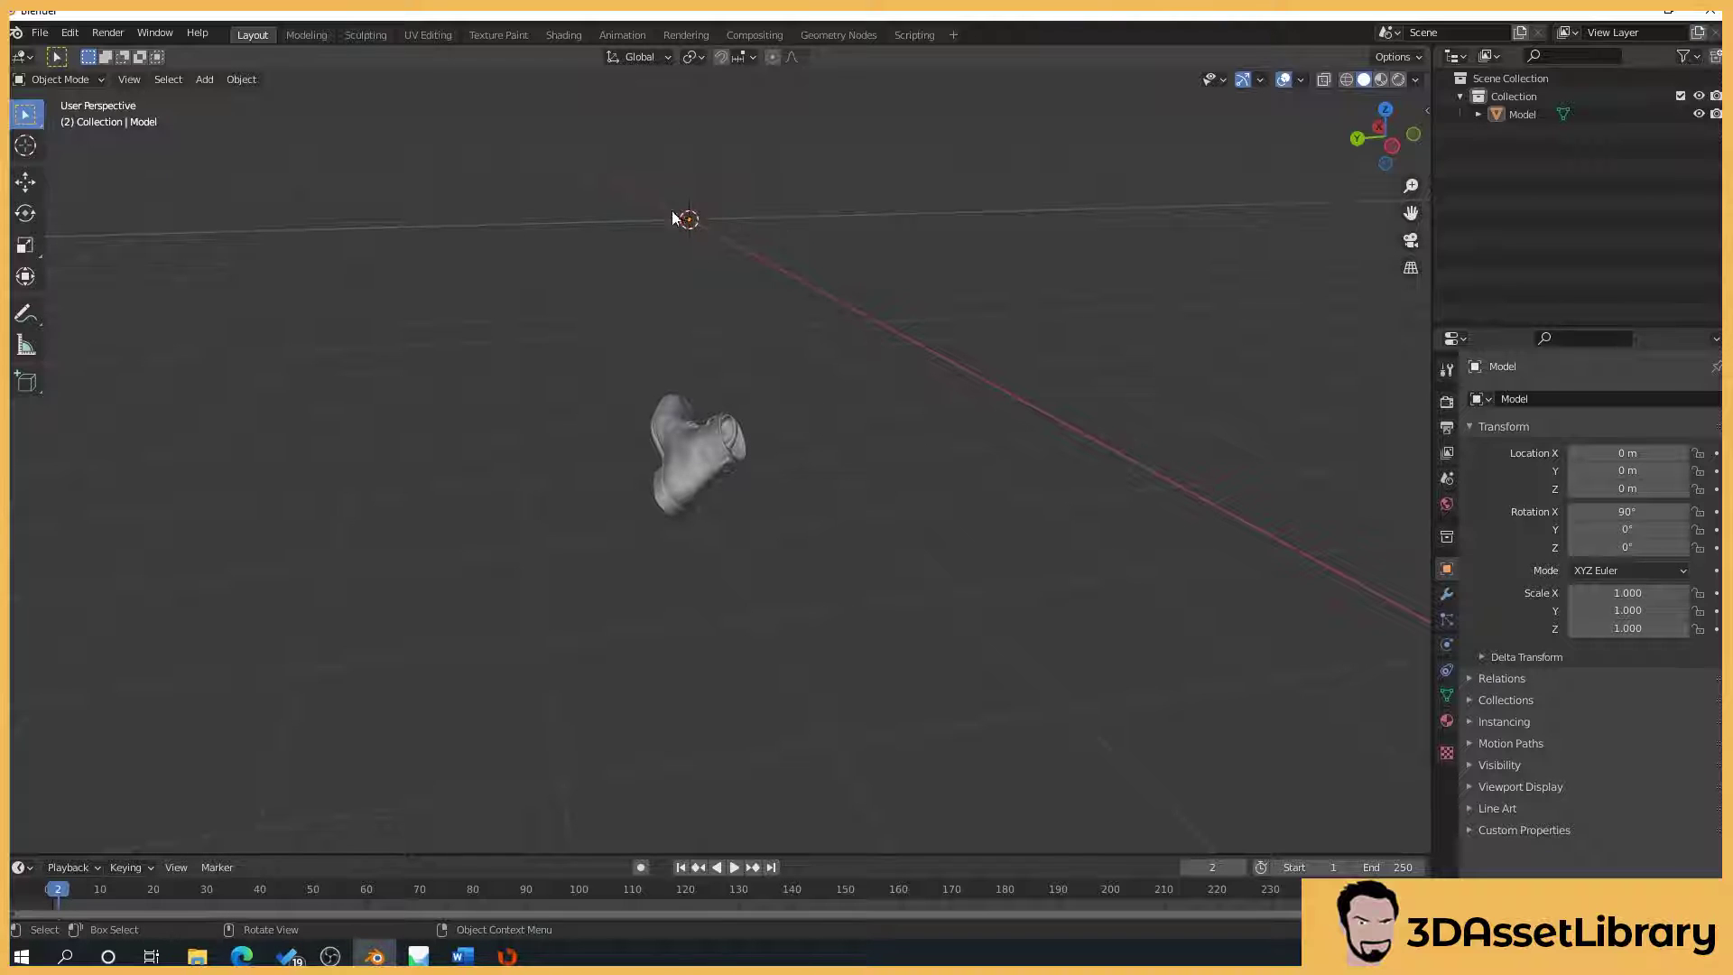
{"action": "scroll", "coordinate": [696, 363], "scroll_direction": "up", "scroll_amount": 1}
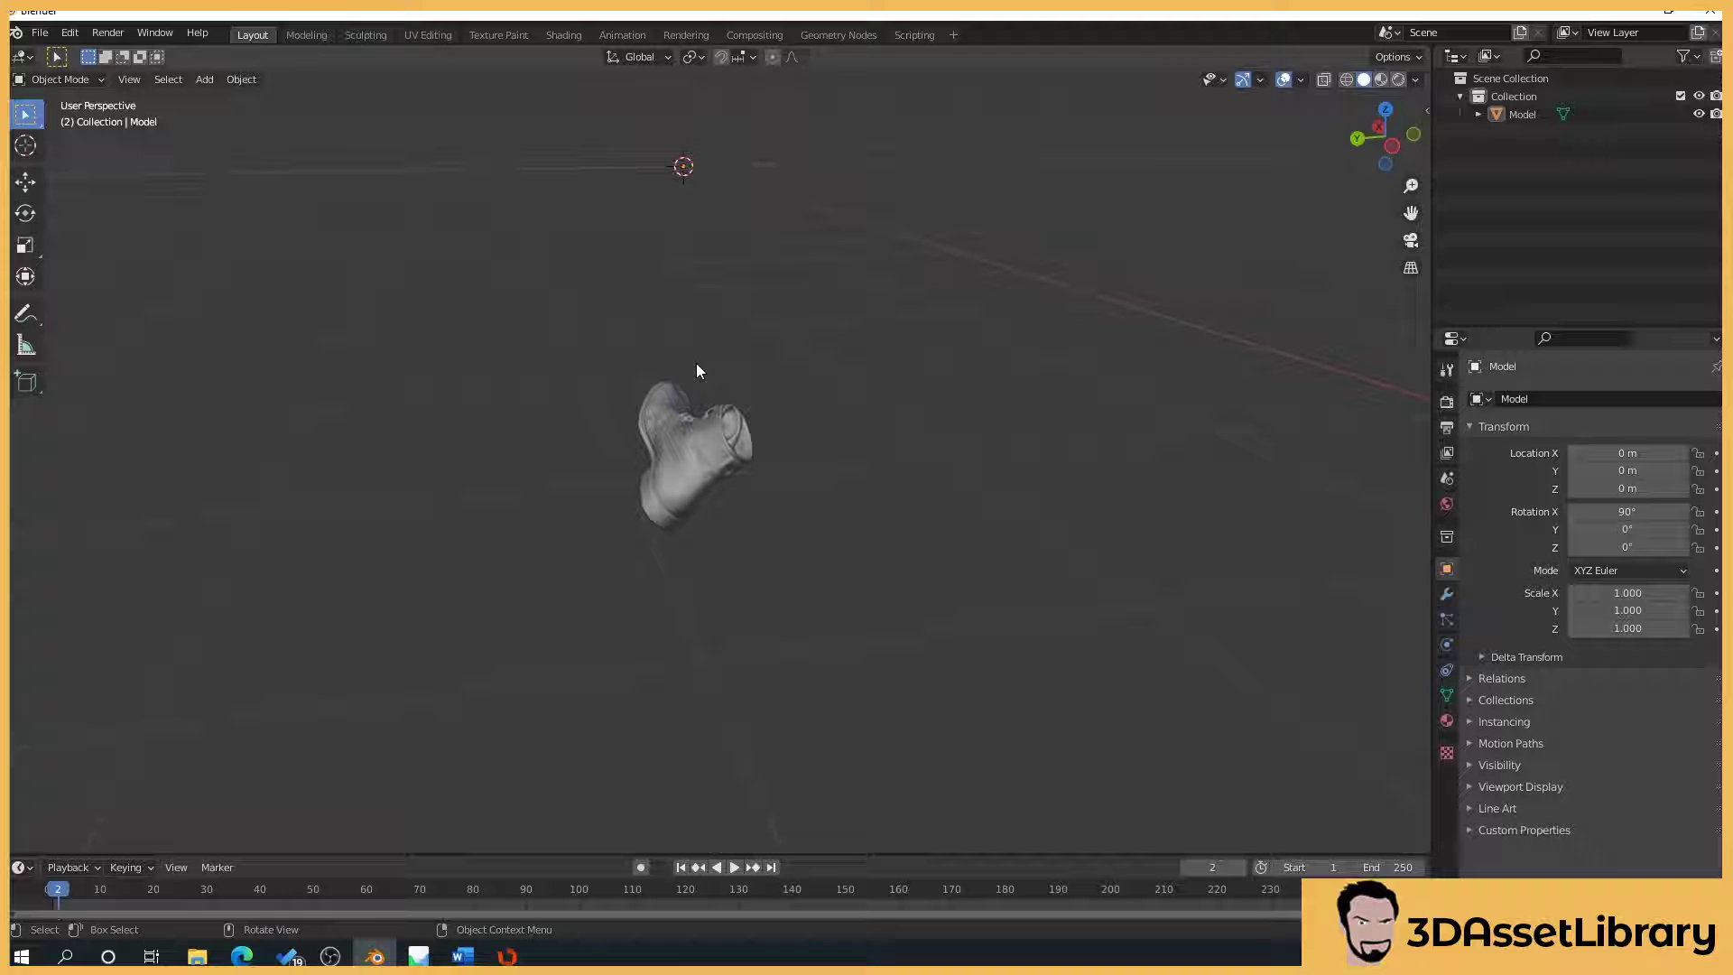
{"action": "scroll", "coordinate": [696, 363], "scroll_direction": "up", "scroll_amount": 2}
- Orbit and zoom to inspect the boot's underside, sides, toe and front
{"action": "middle_click_drag", "start_coordinate": [672, 475], "coordinate": [731, 623]}
{"action": "scroll", "coordinate": [747, 623], "scroll_direction": "up", "scroll_amount": 3}
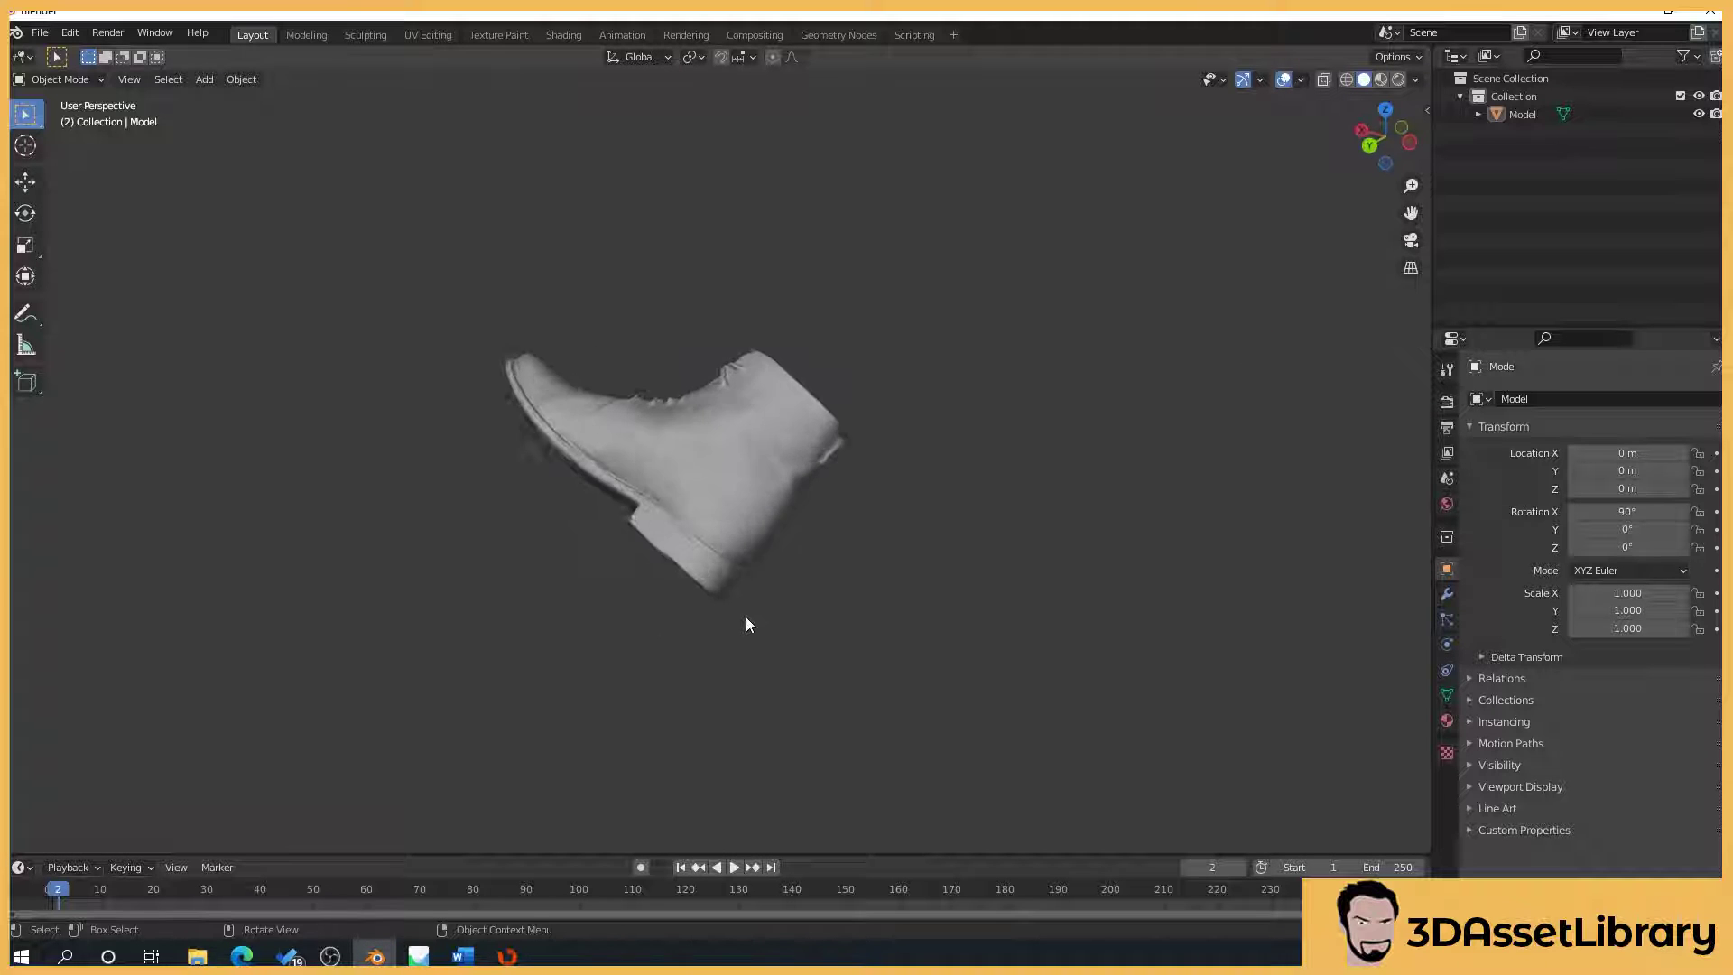
{"action": "middle_click_drag", "start_coordinate": [581, 638], "coordinate": [860, 435]}
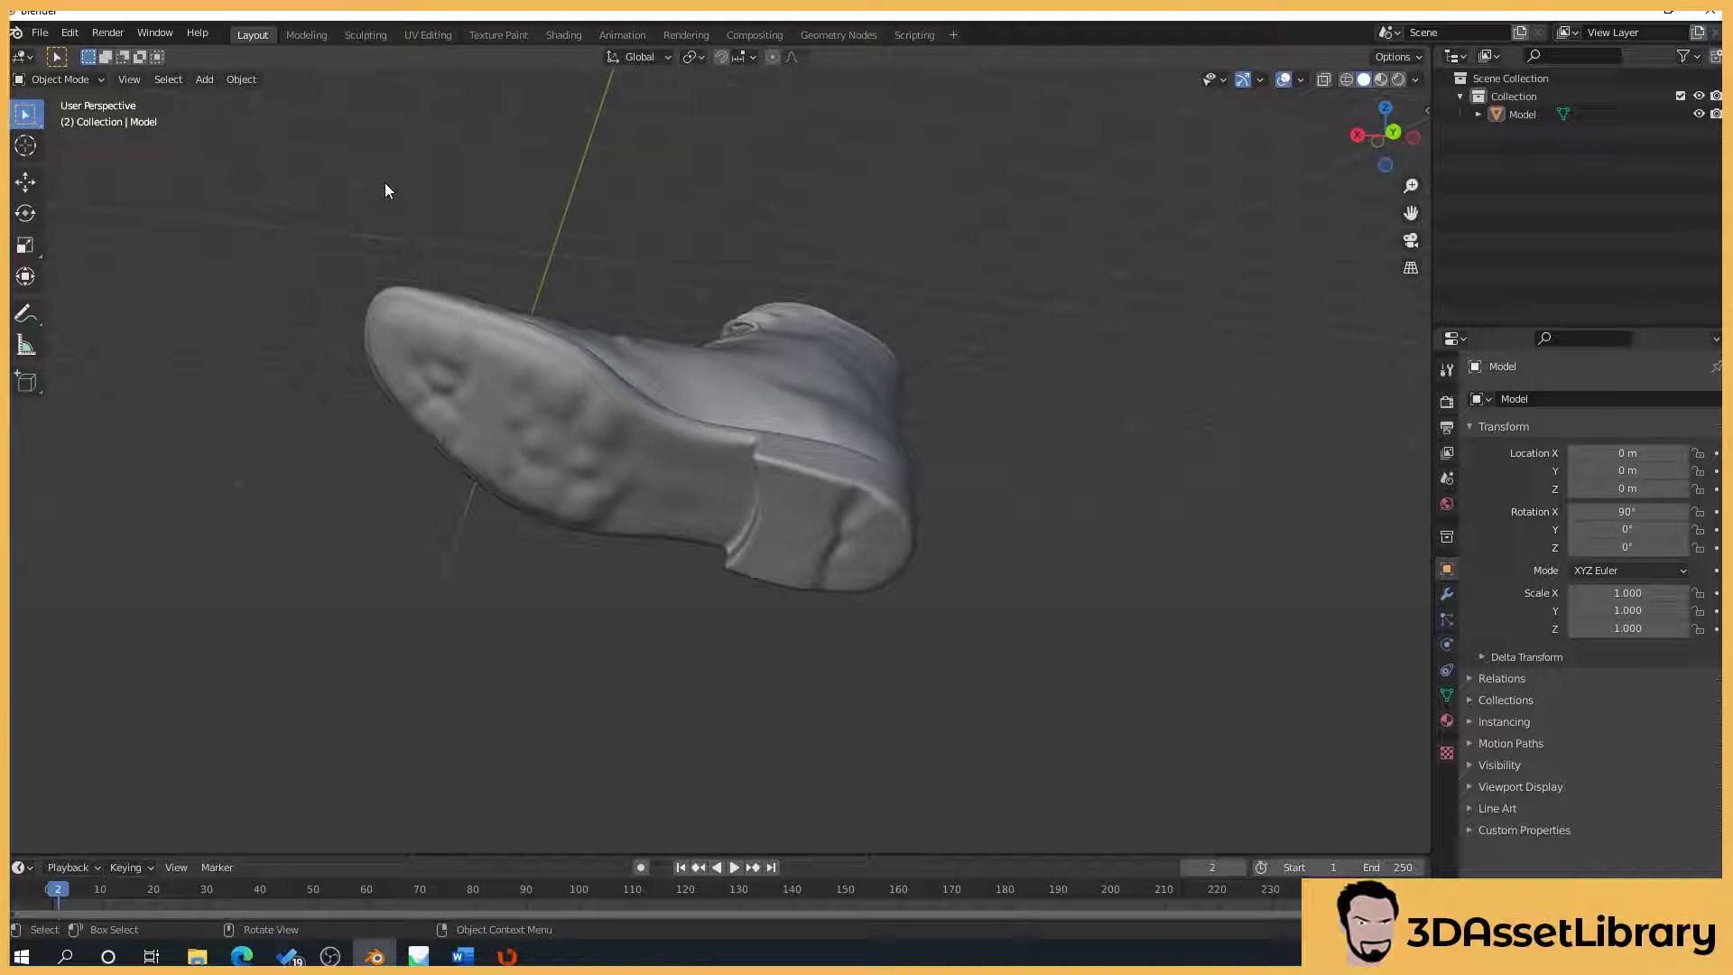
{"action": "middle_click_drag", "start_coordinate": [1002, 500], "coordinate": [916, 550]}
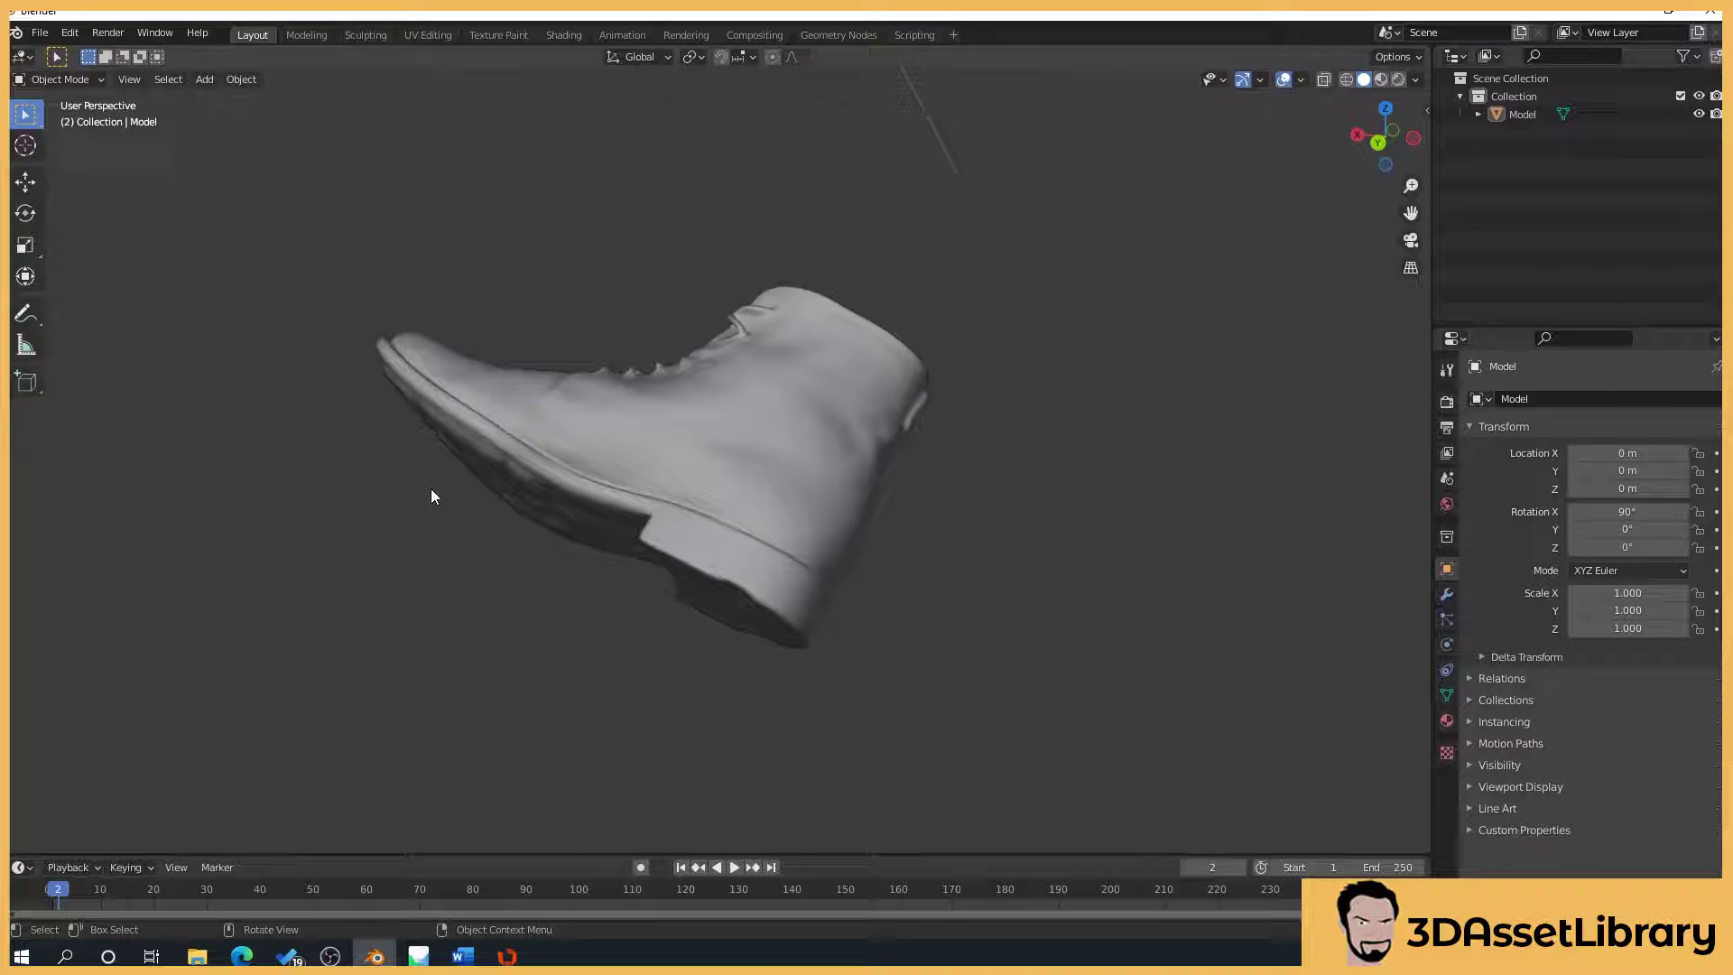
{"action": "scroll", "coordinate": [857, 425], "scroll_direction": "down", "scroll_amount": 1}
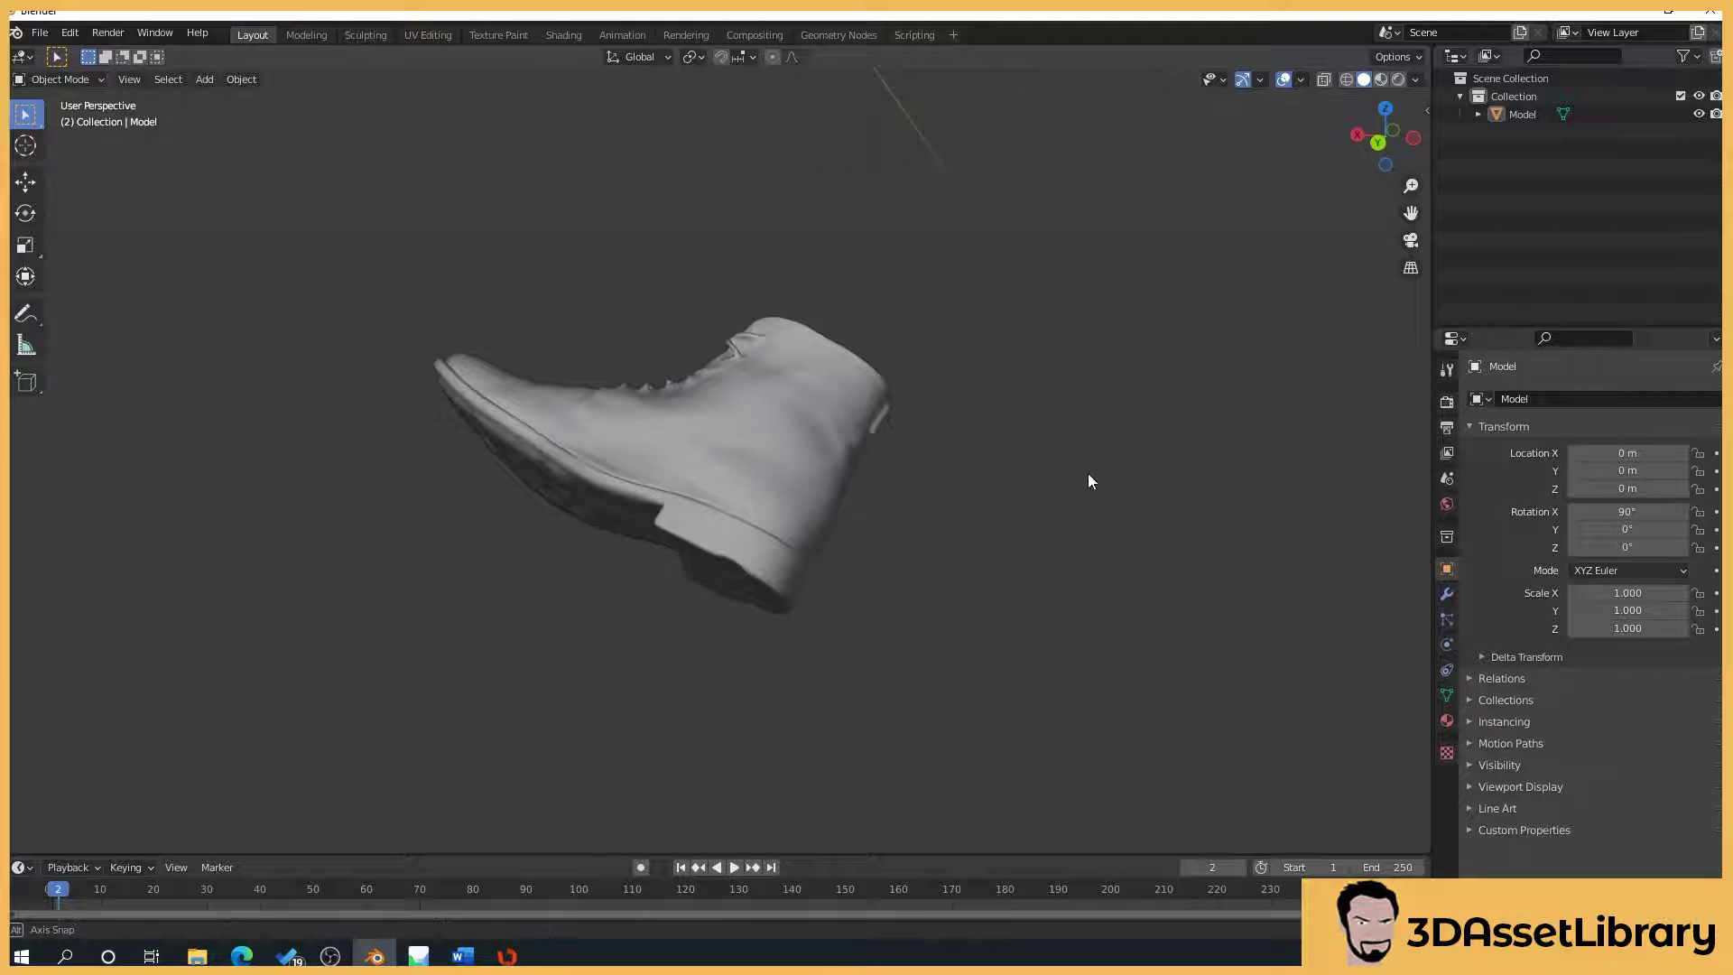
{"action": "middle_click_drag", "start_coordinate": [1087, 473], "coordinate": [1036, 498]}
{"action": "scroll", "coordinate": [708, 458], "scroll_direction": "down", "scroll_amount": 4}
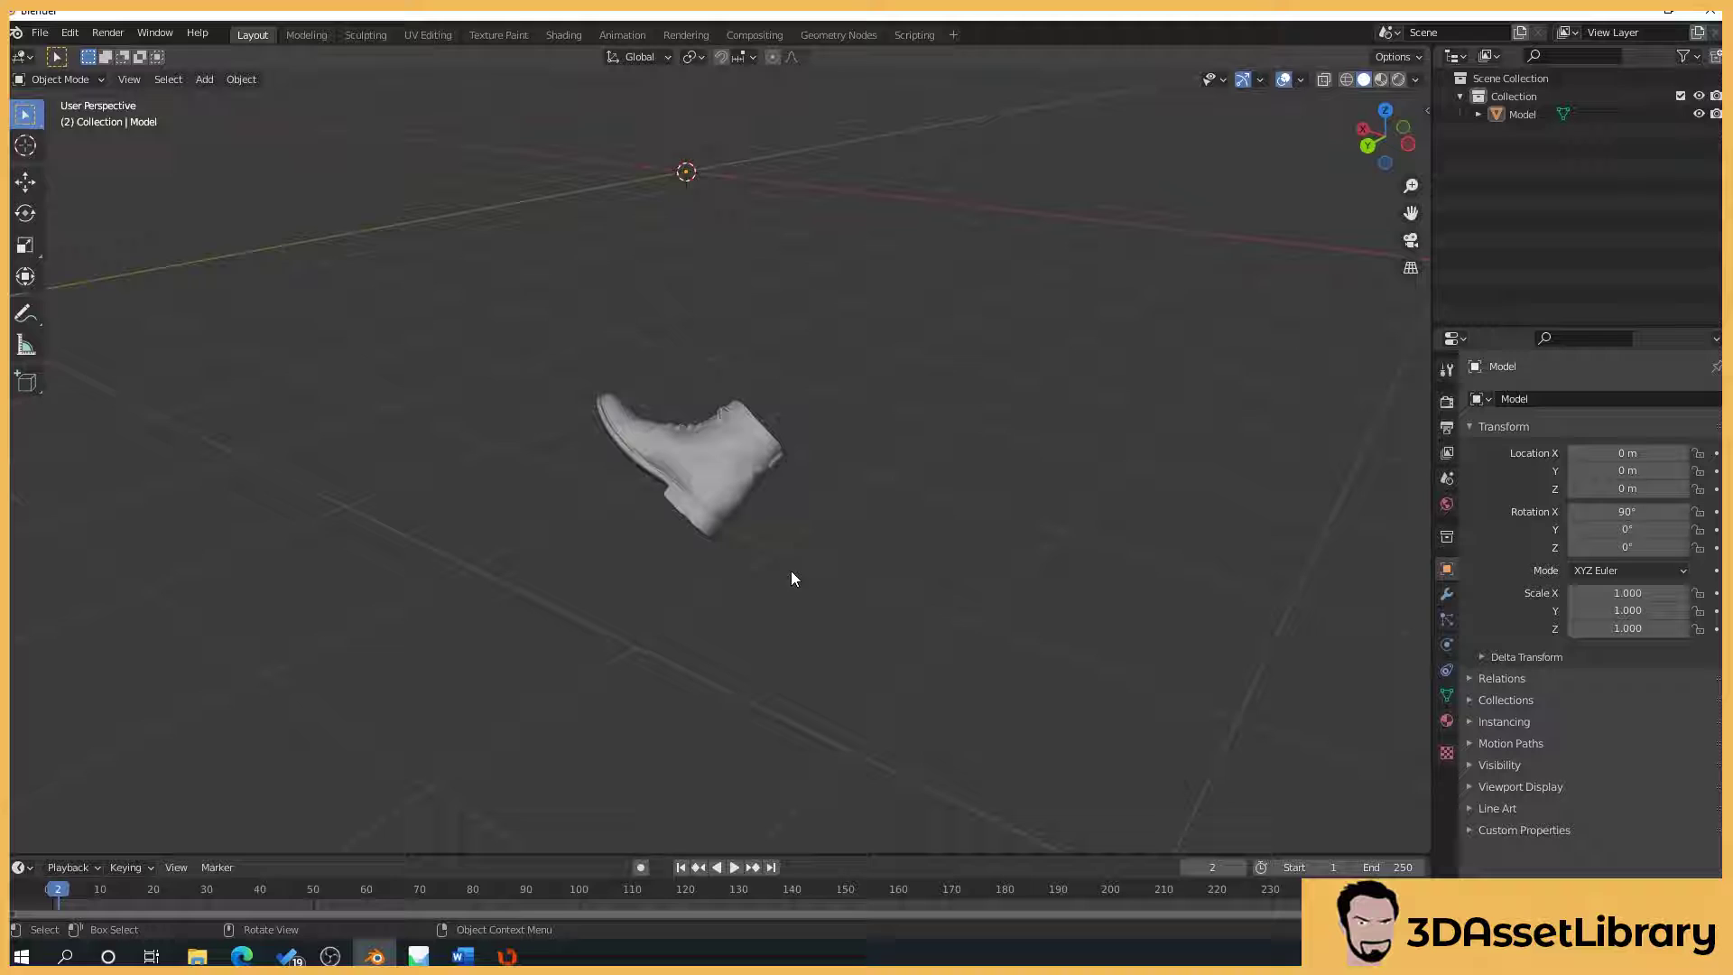
{"action": "scroll", "coordinate": [484, 569], "scroll_direction": "up", "scroll_amount": 2}
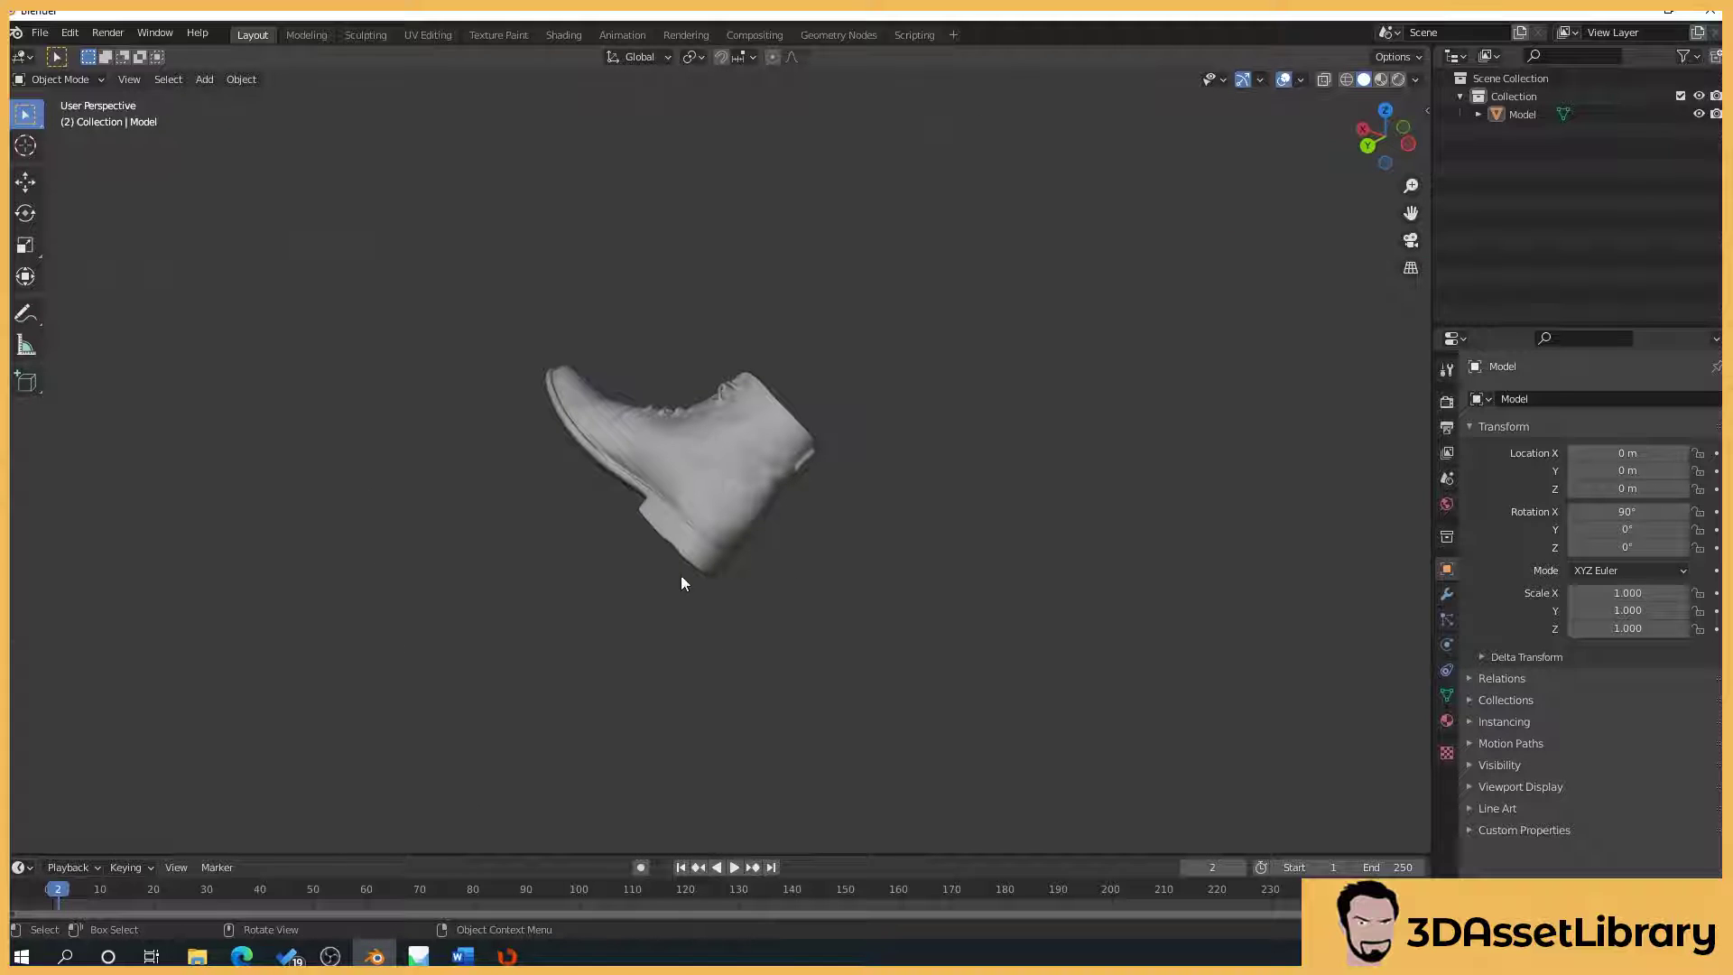
{"action": "middle_click_drag", "start_coordinate": [471, 606], "coordinate": [610, 629]}
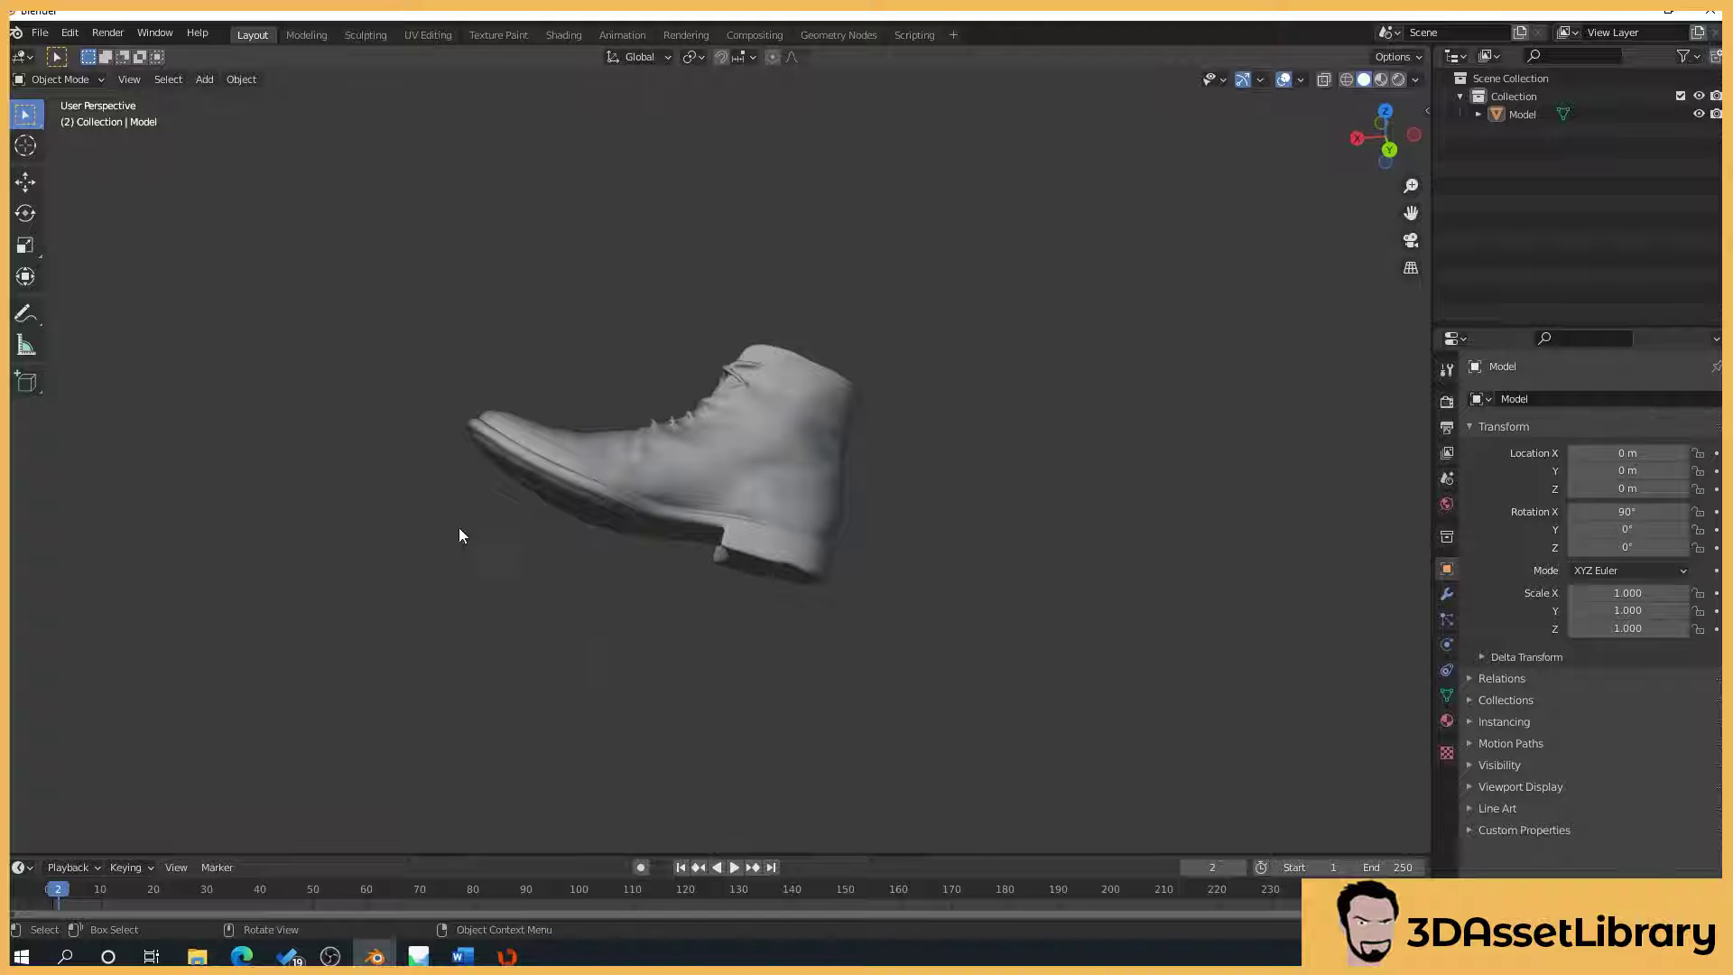
{"action": "scroll", "coordinate": [1022, 361], "scroll_direction": "up", "scroll_amount": 3}
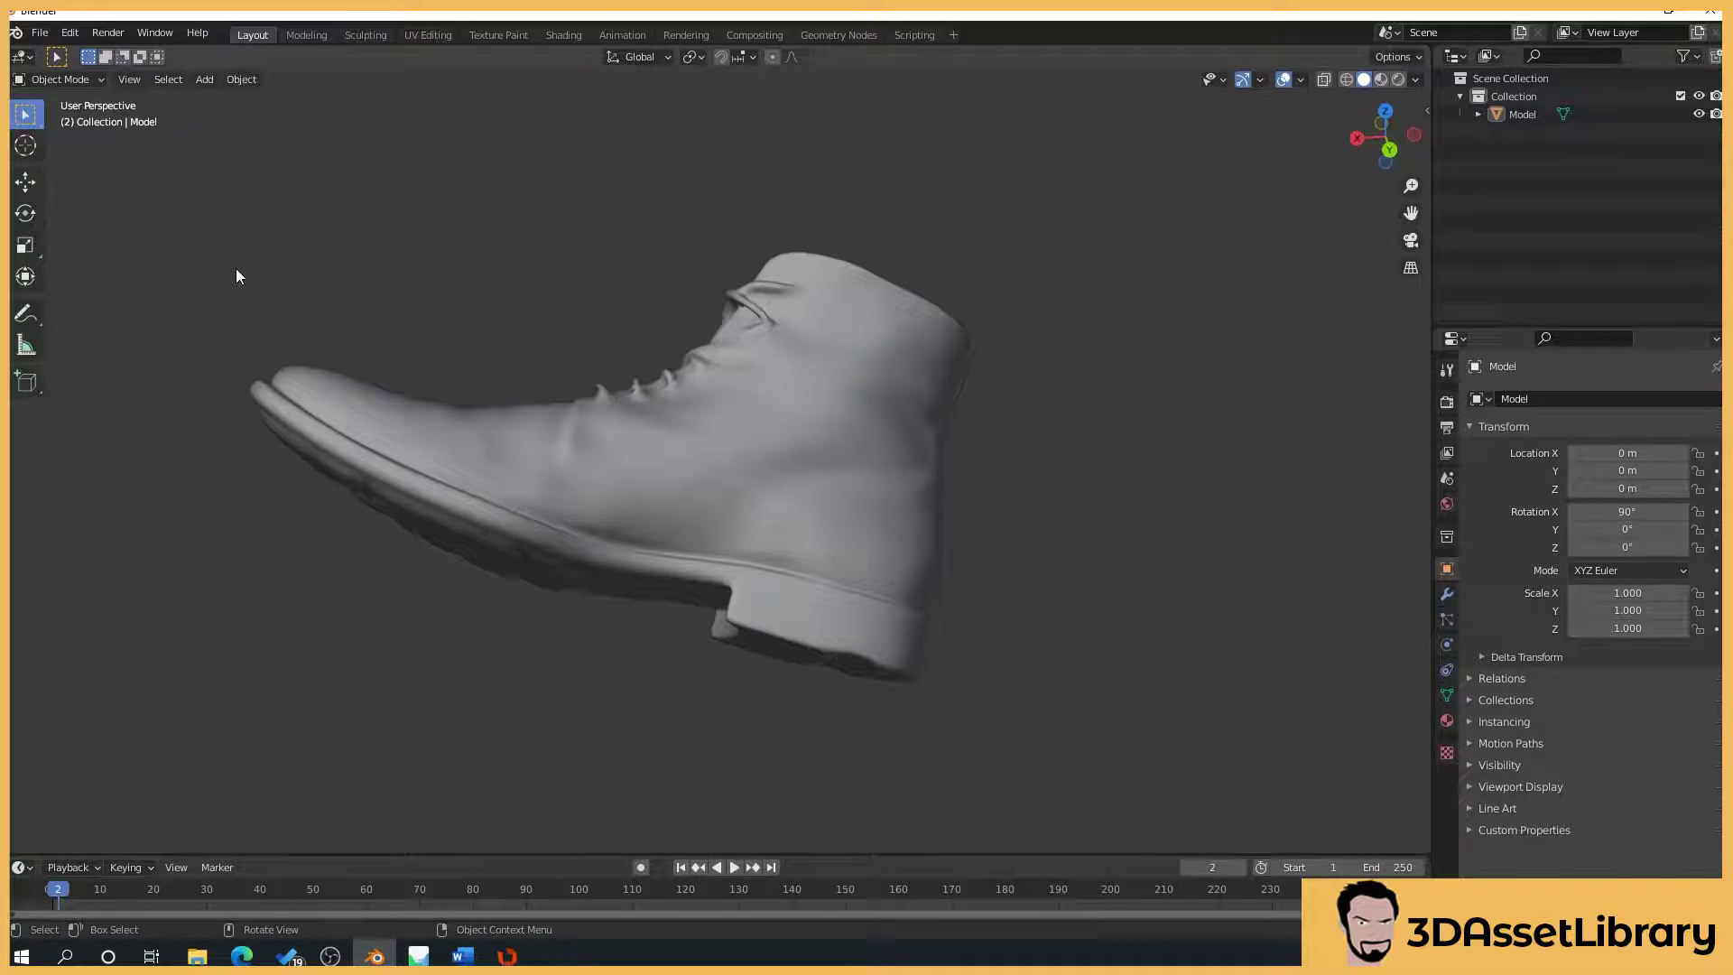
{"action": "middle_click_drag", "start_coordinate": [423, 238], "coordinate": [653, 552]}
{"action": "middle_click_drag", "start_coordinate": [1122, 481], "coordinate": [812, 600]}
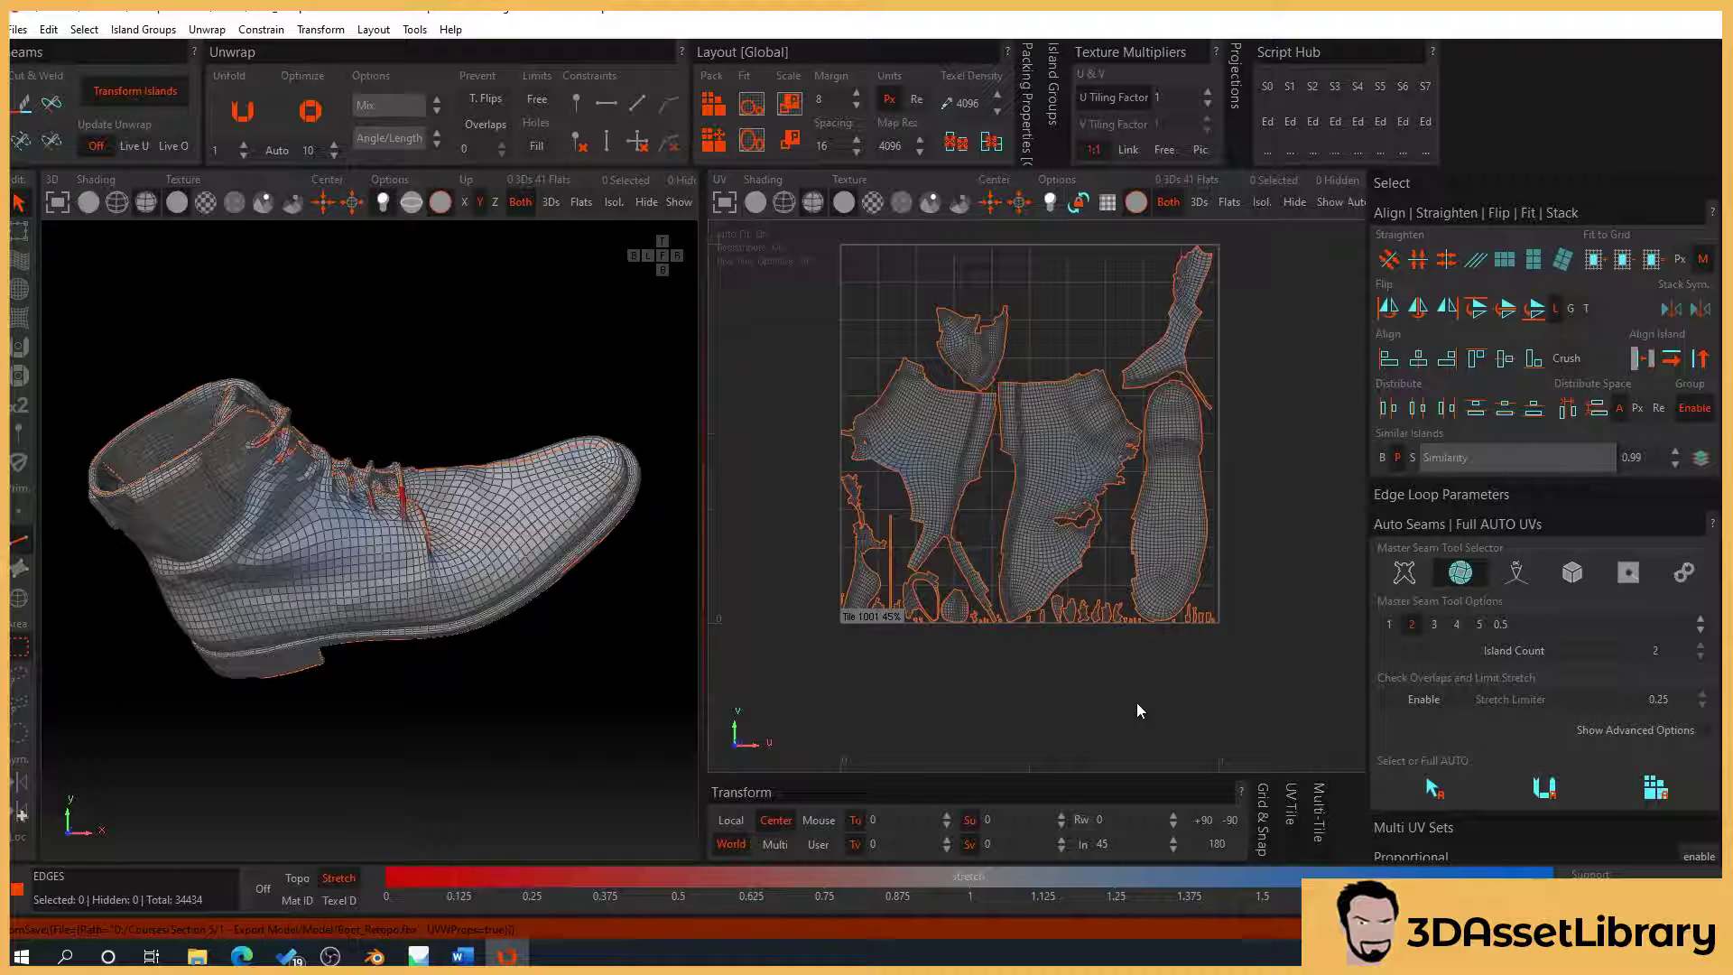
{"action": "scroll", "coordinate": [1136, 702], "scroll_direction": "up", "scroll_amount": 5}
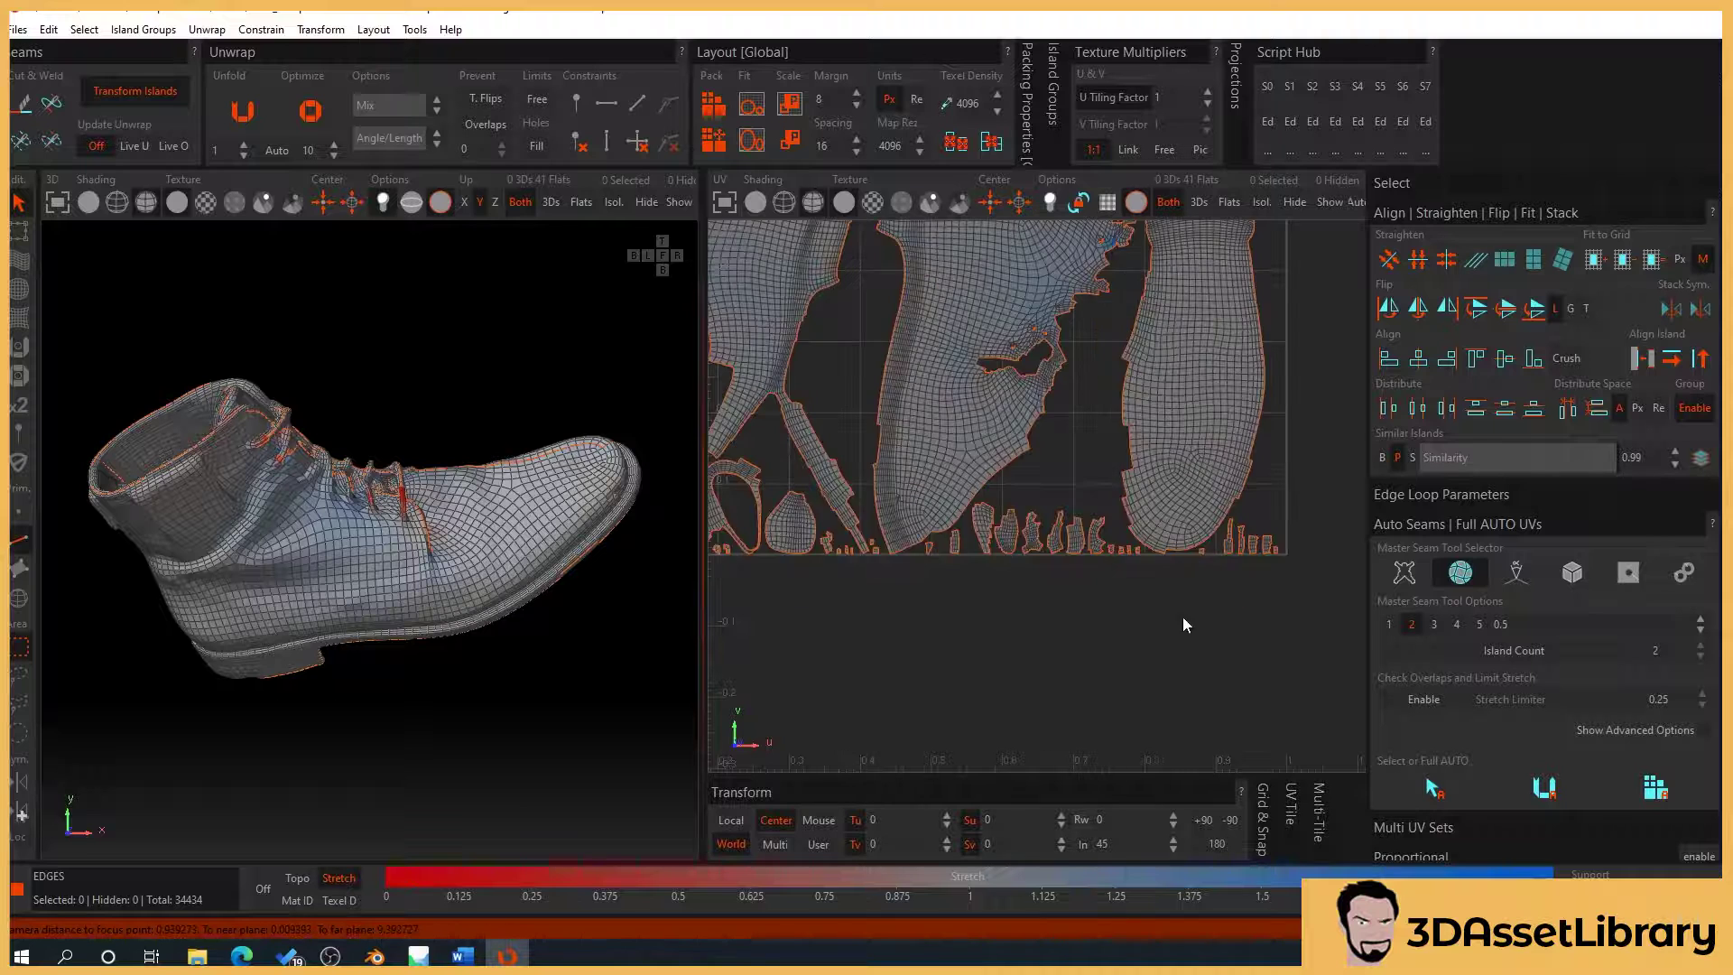
{"action": "scroll", "coordinate": [1182, 615], "scroll_direction": "down", "scroll_amount": 4}
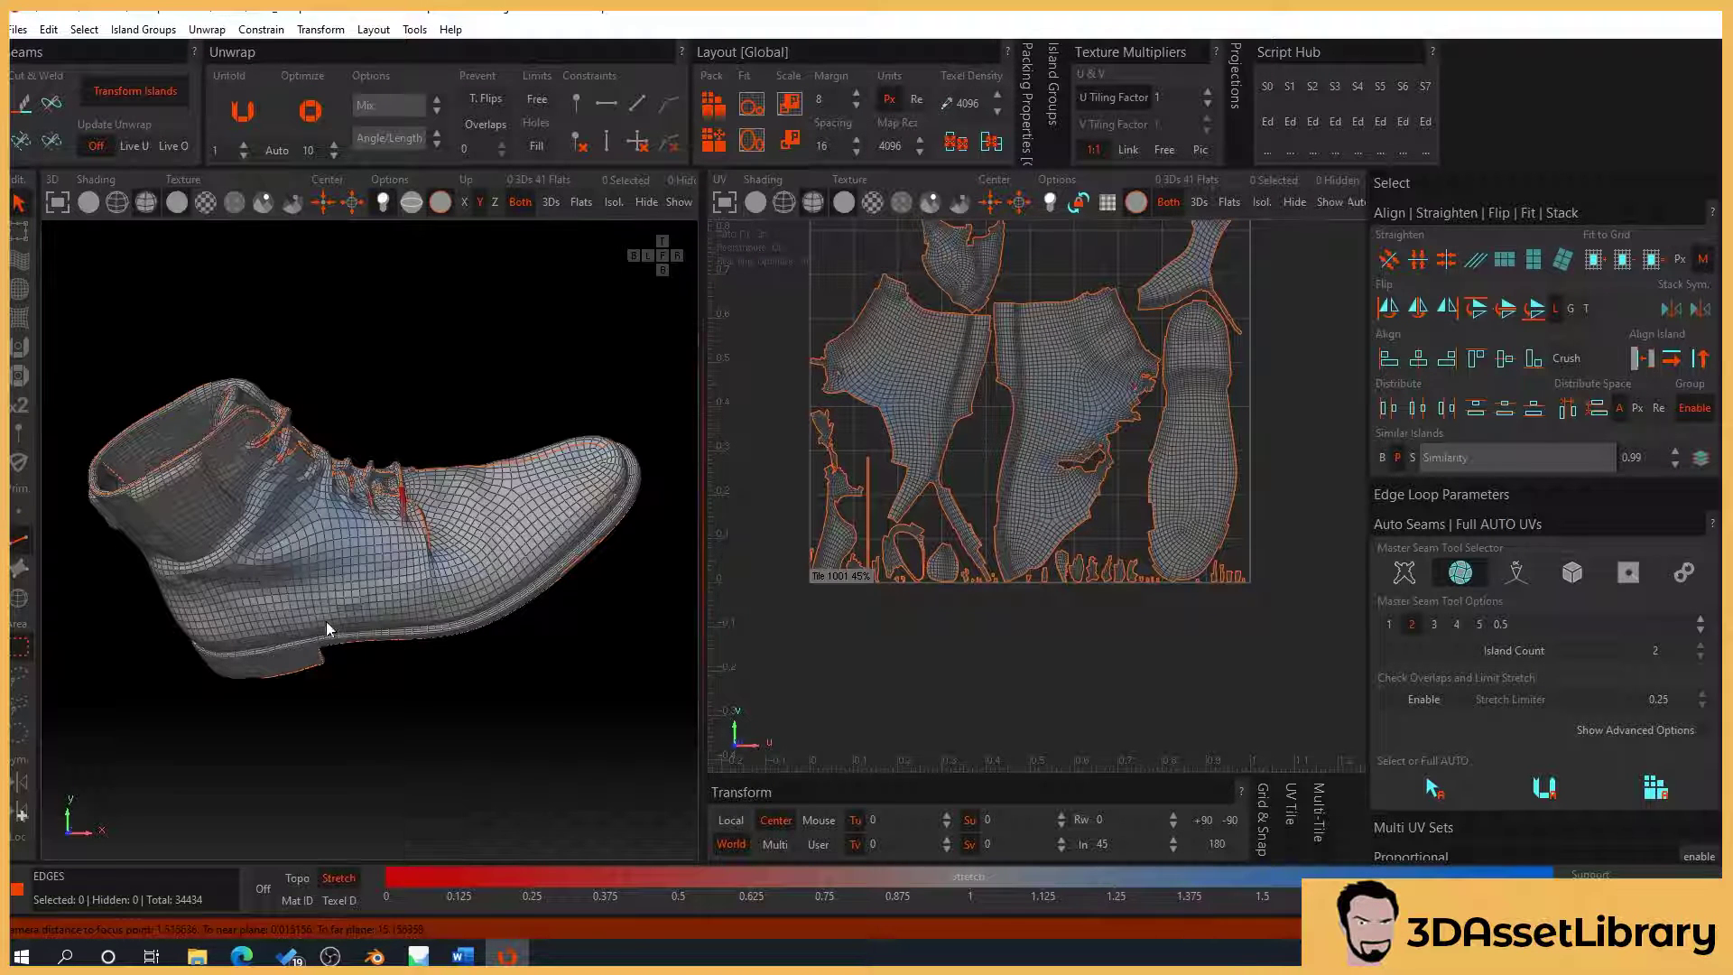
{"action": "scroll", "coordinate": [1194, 452], "scroll_direction": "down", "scroll_amount": 2}
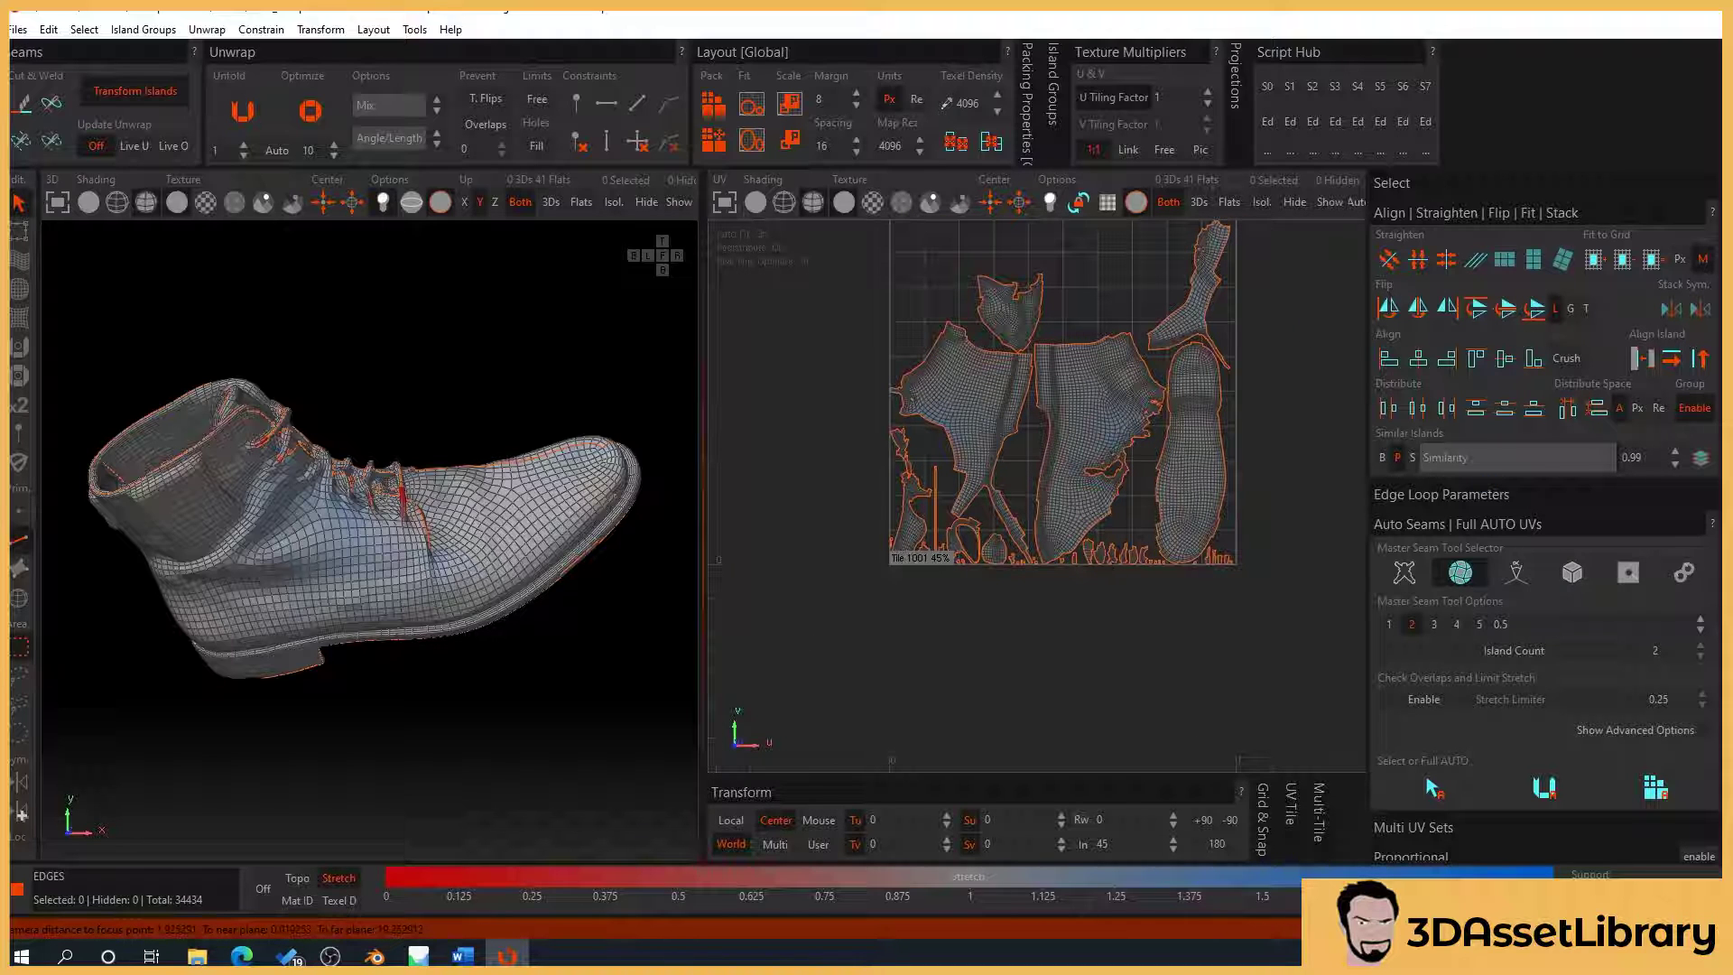
{"action": "left_click", "coordinate": [543, 661]}
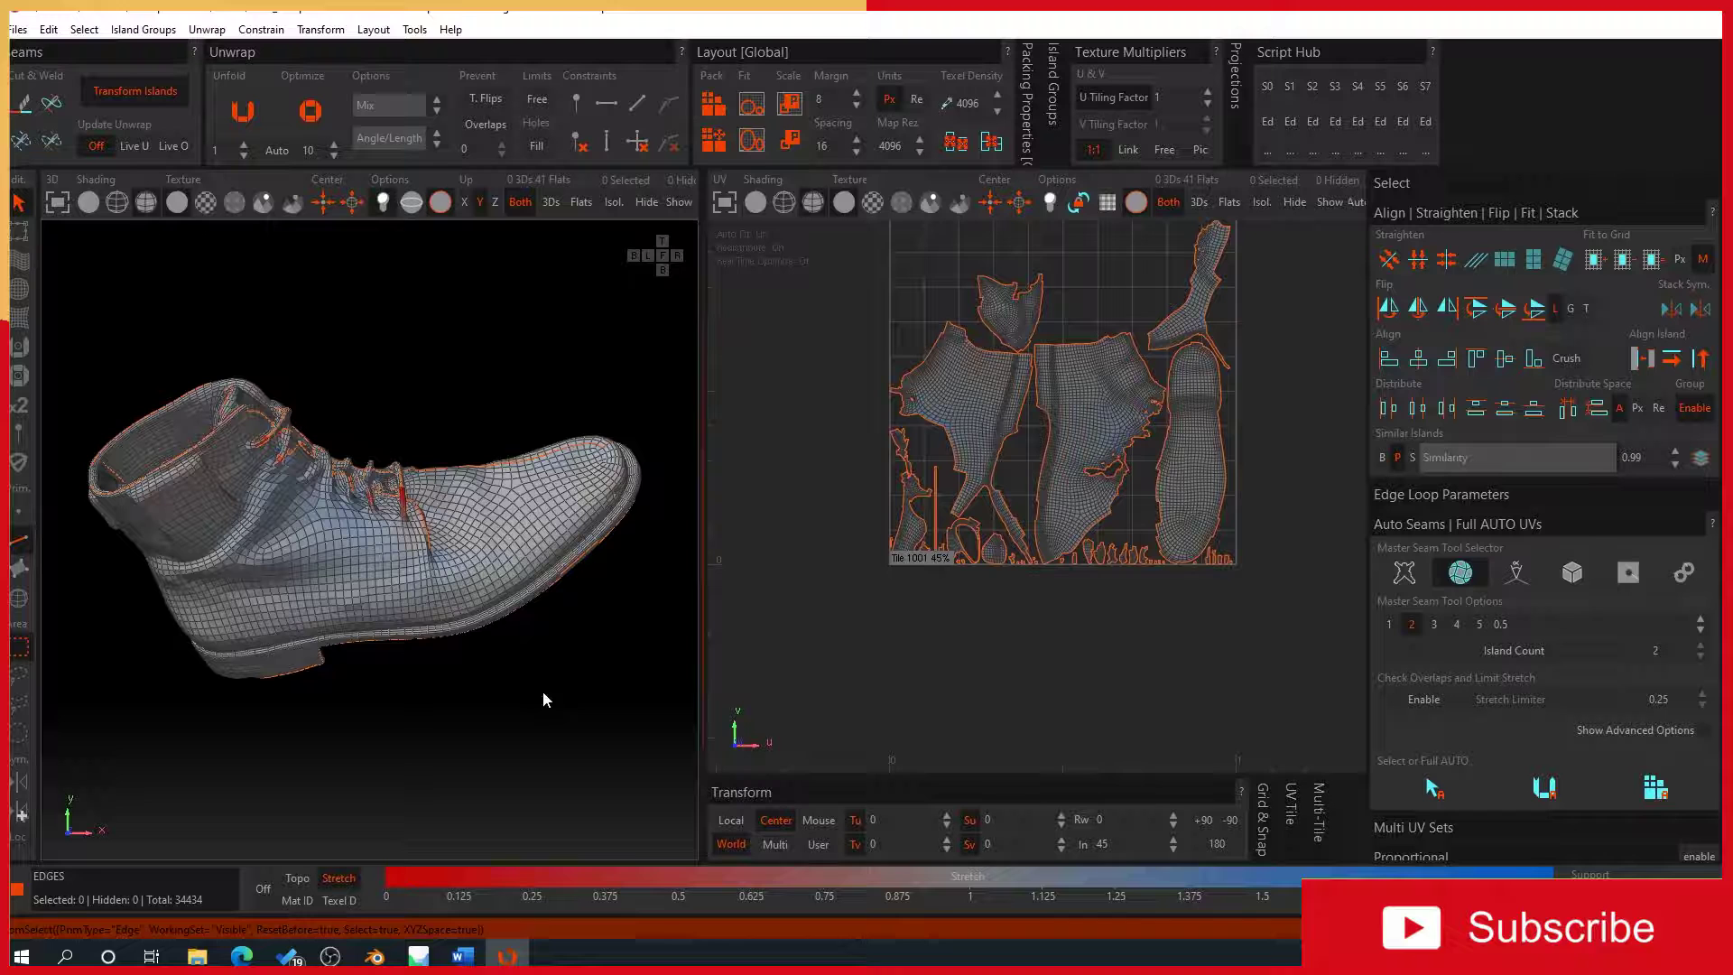
- Import Boot_Retopo into Chunk 1 with the UDIM texture layout, without replacing the default model
{"action": "left_click", "coordinate": [418, 956]}
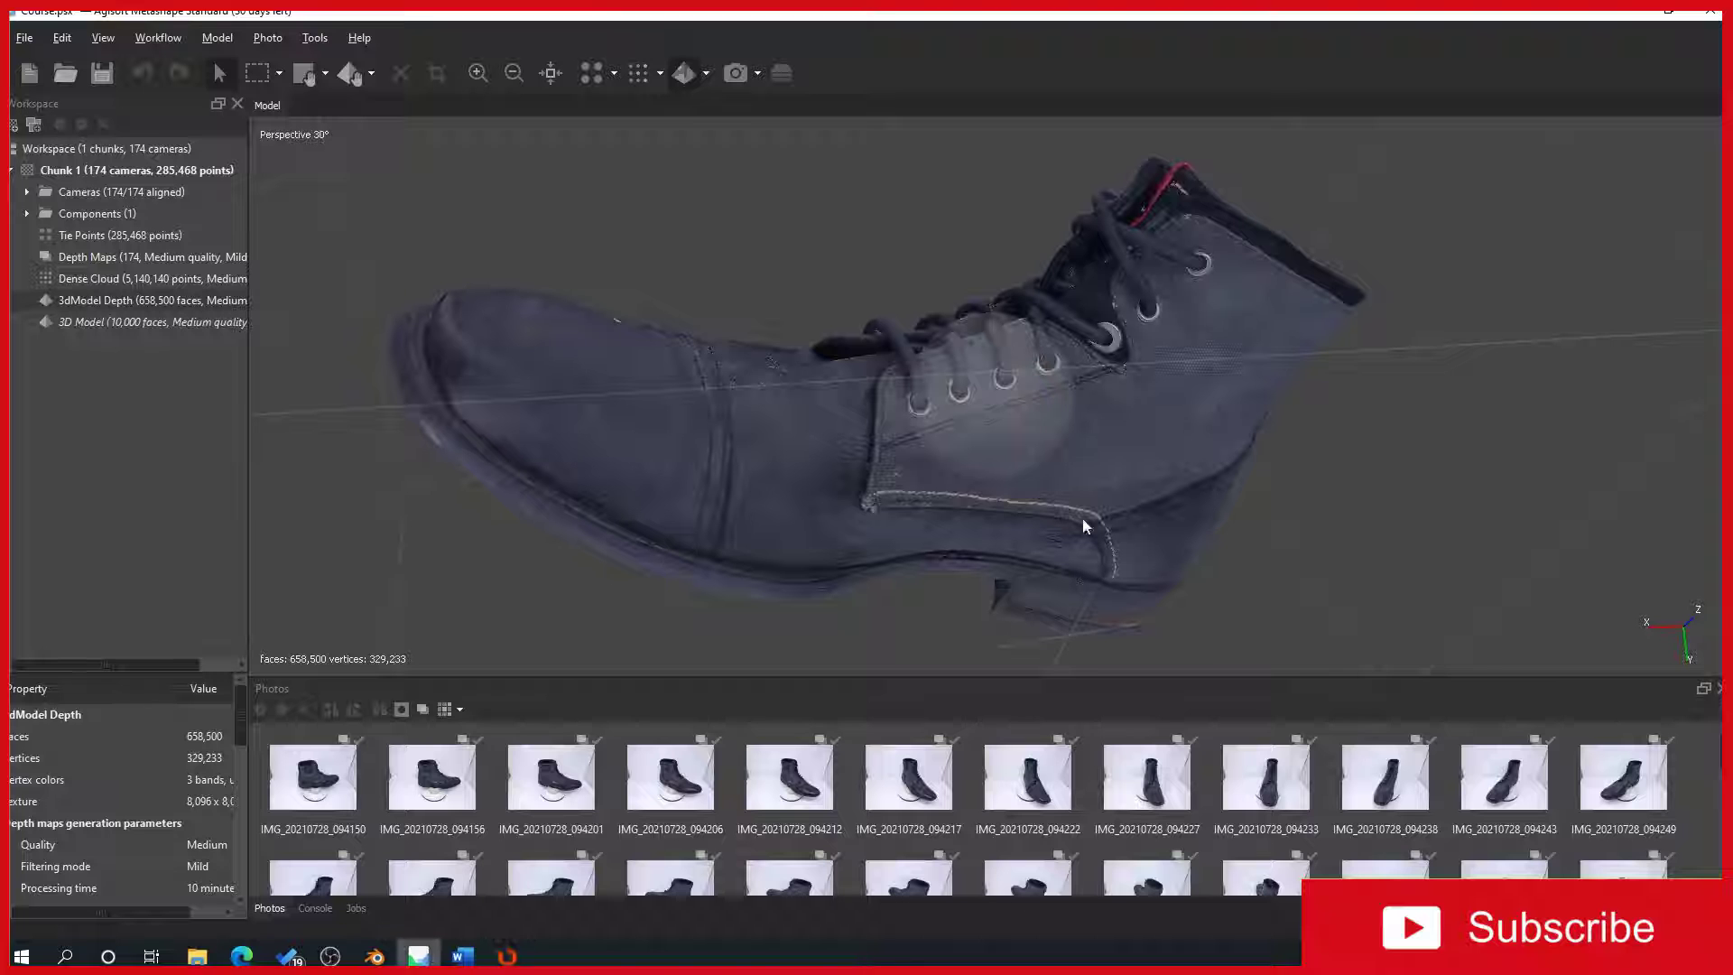
{"action": "left_click", "coordinate": [83, 174]}
{"action": "right_click", "coordinate": [83, 176]}
{"action": "mouse_move", "coordinate": [153, 438]}
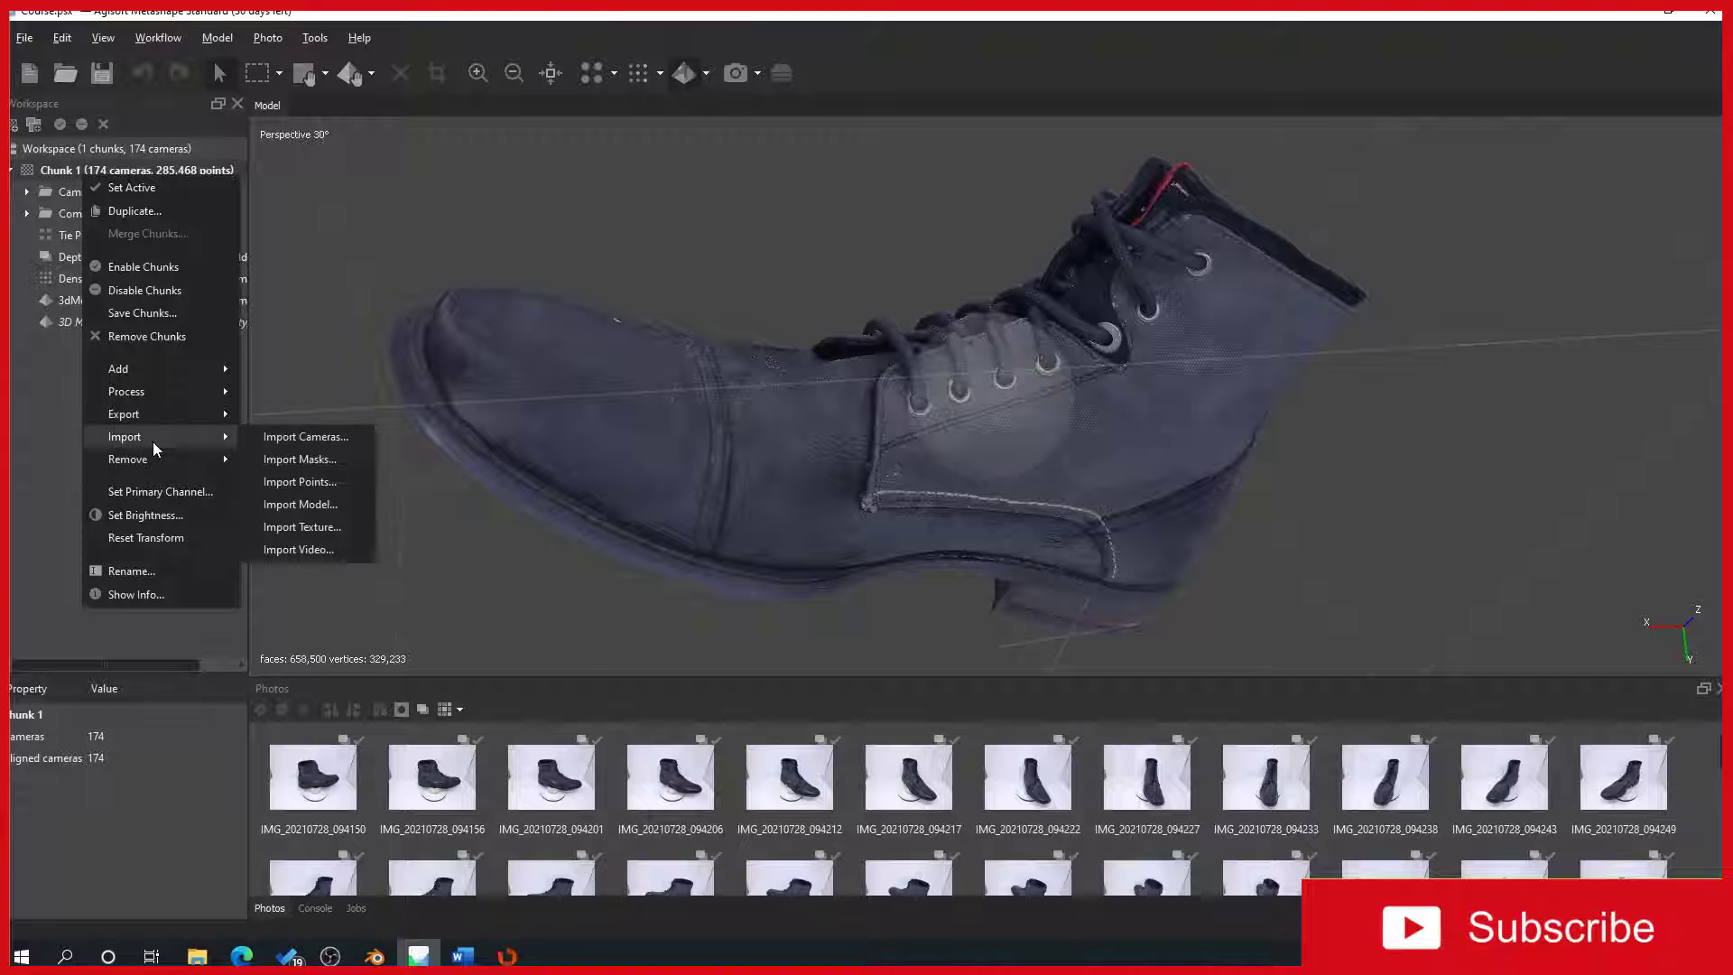
{"action": "left_click", "coordinate": [299, 479]}
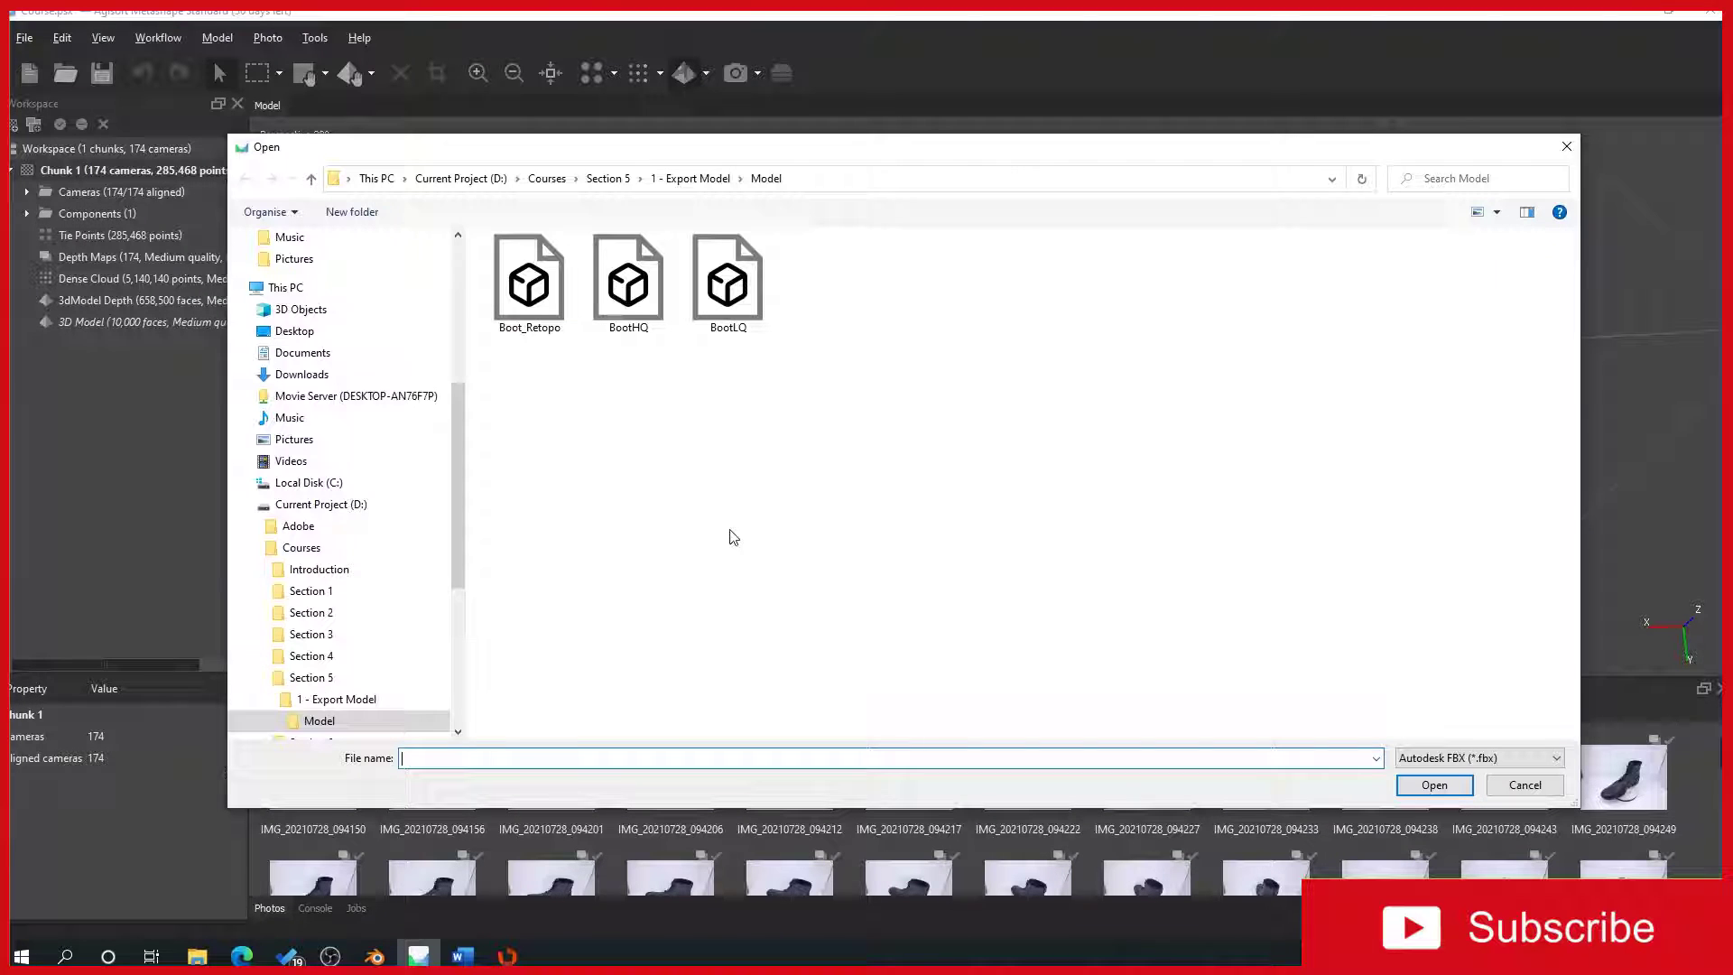
{"action": "double_click", "coordinate": [520, 311]}
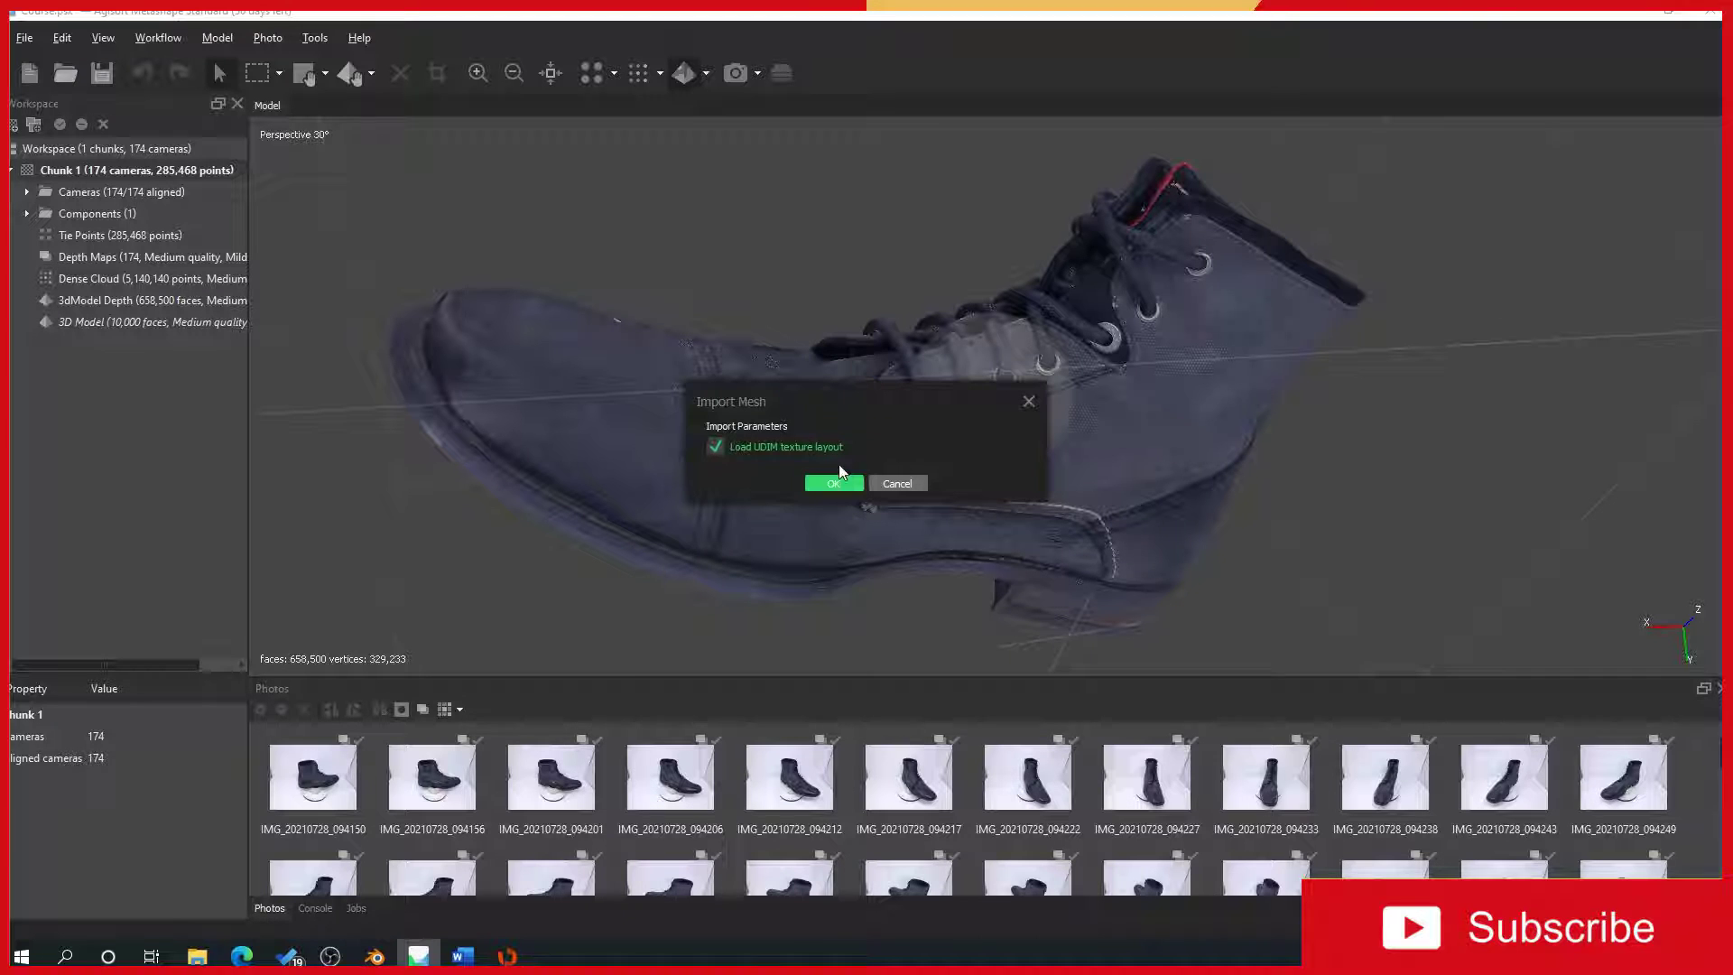
{"action": "left_click", "coordinate": [821, 484]}
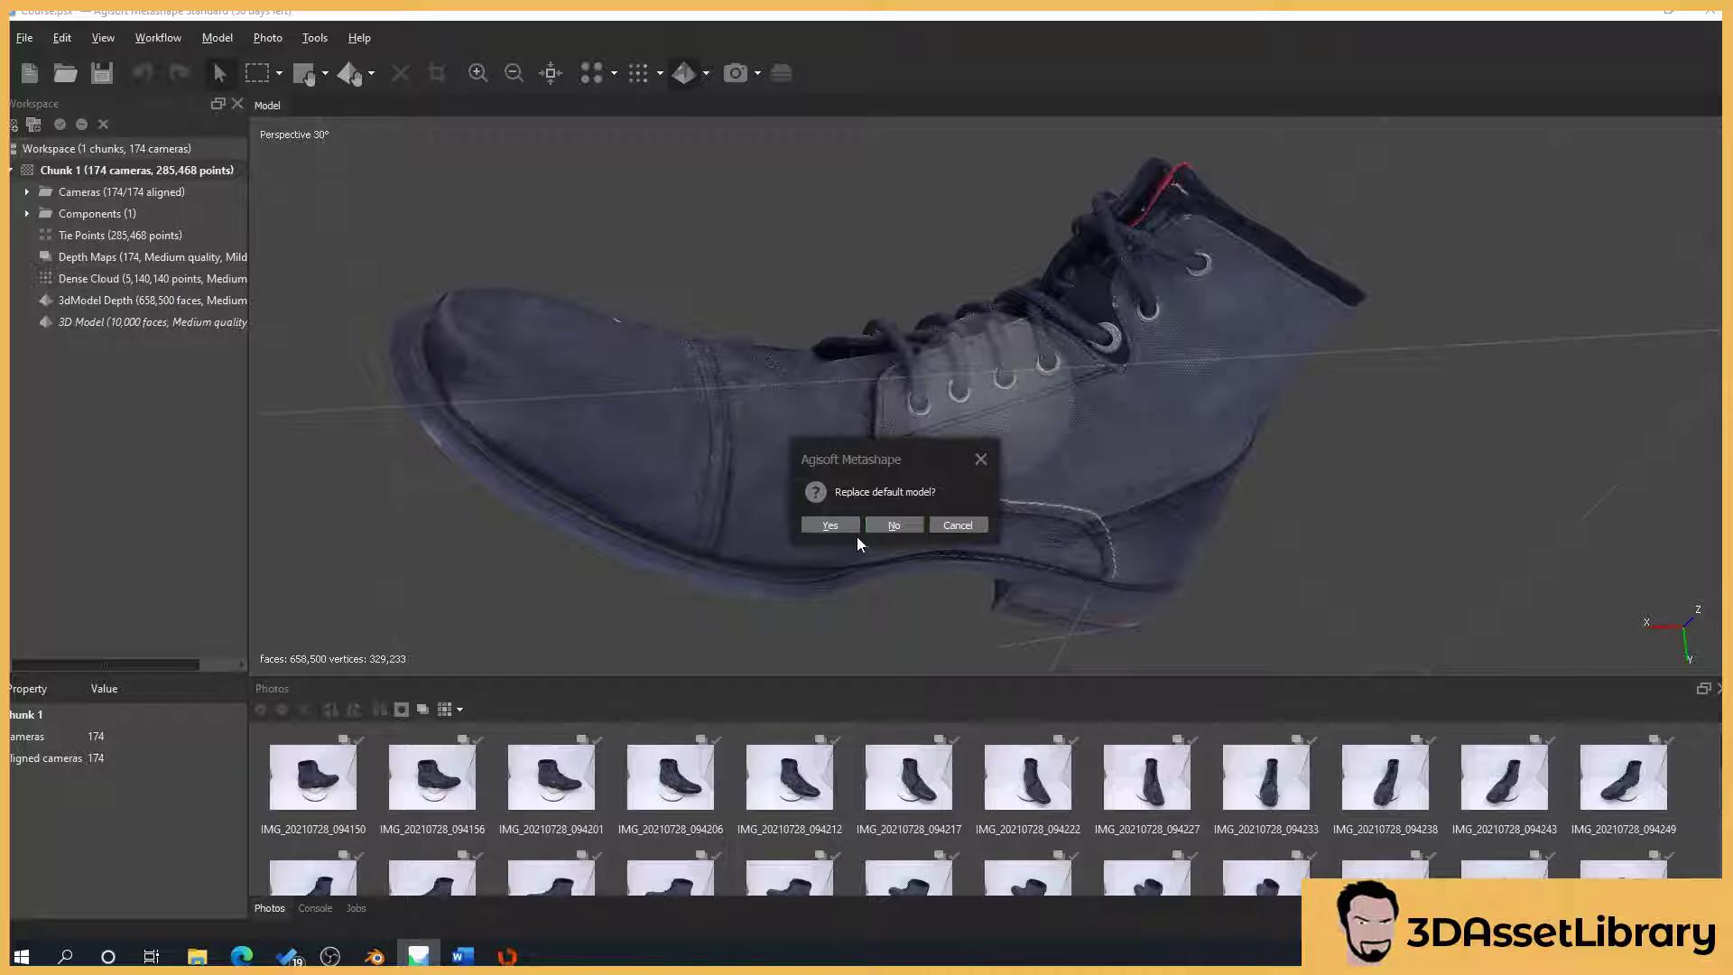
{"action": "left_click", "coordinate": [892, 526]}
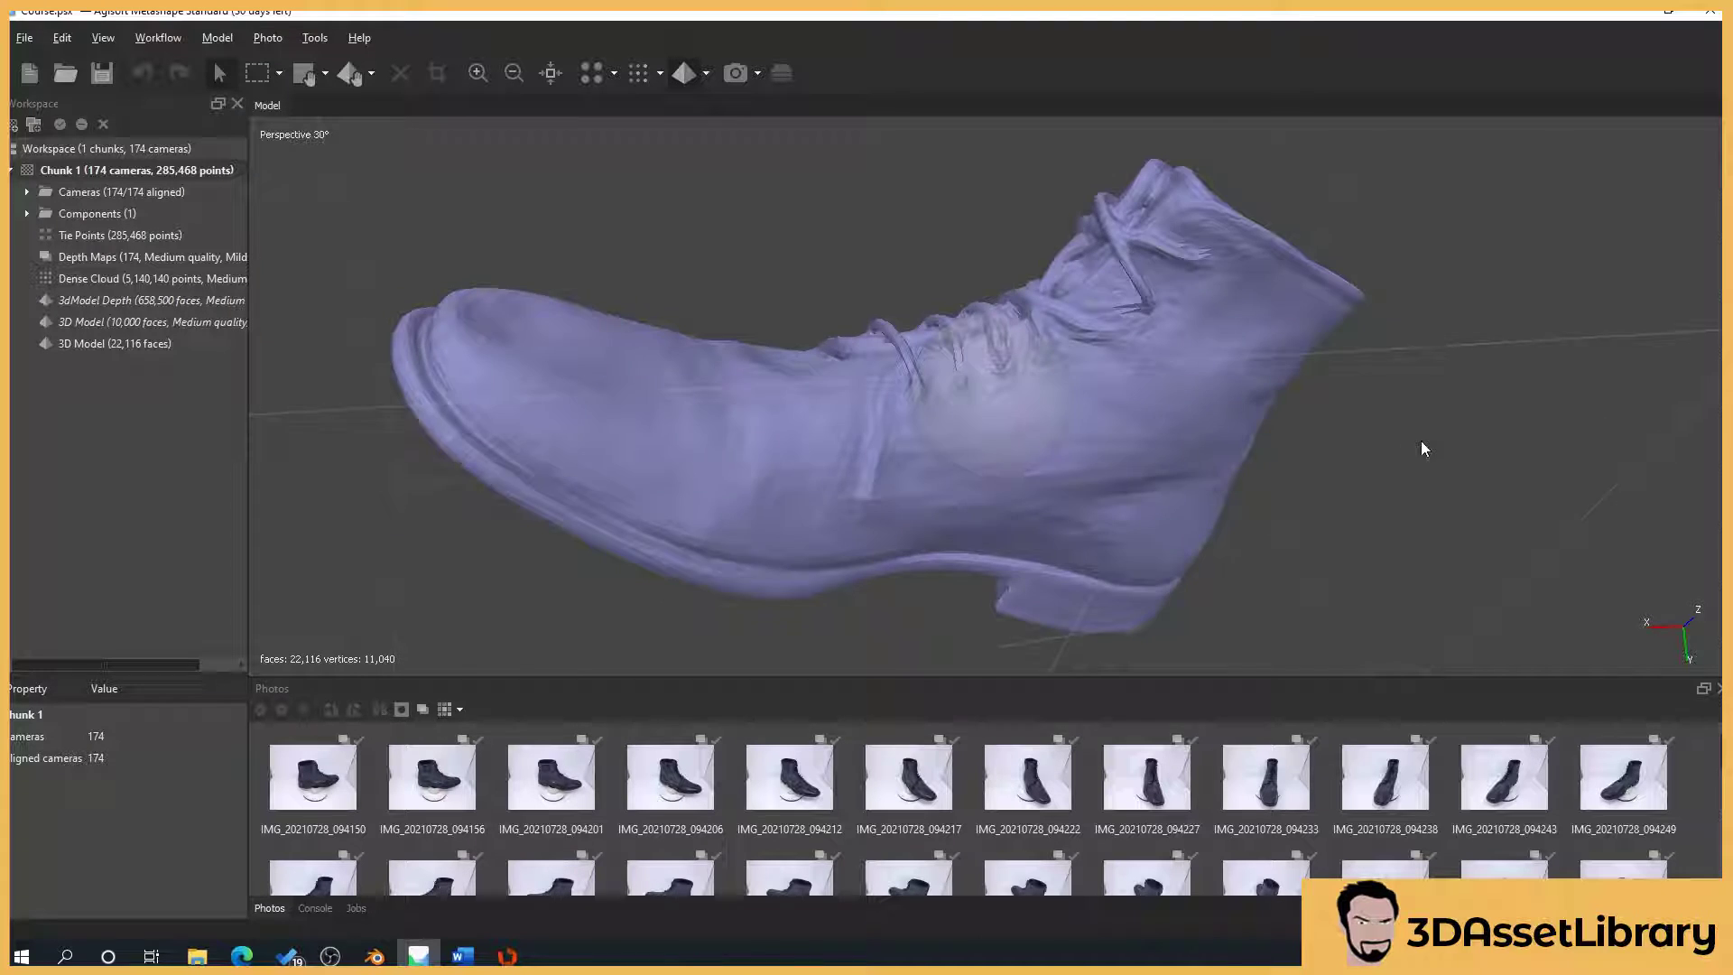
{"action": "scroll", "coordinate": [929, 494], "scroll_direction": "up", "scroll_amount": 5}
{"action": "scroll", "coordinate": [1331, 542], "scroll_direction": "down", "scroll_amount": 5}
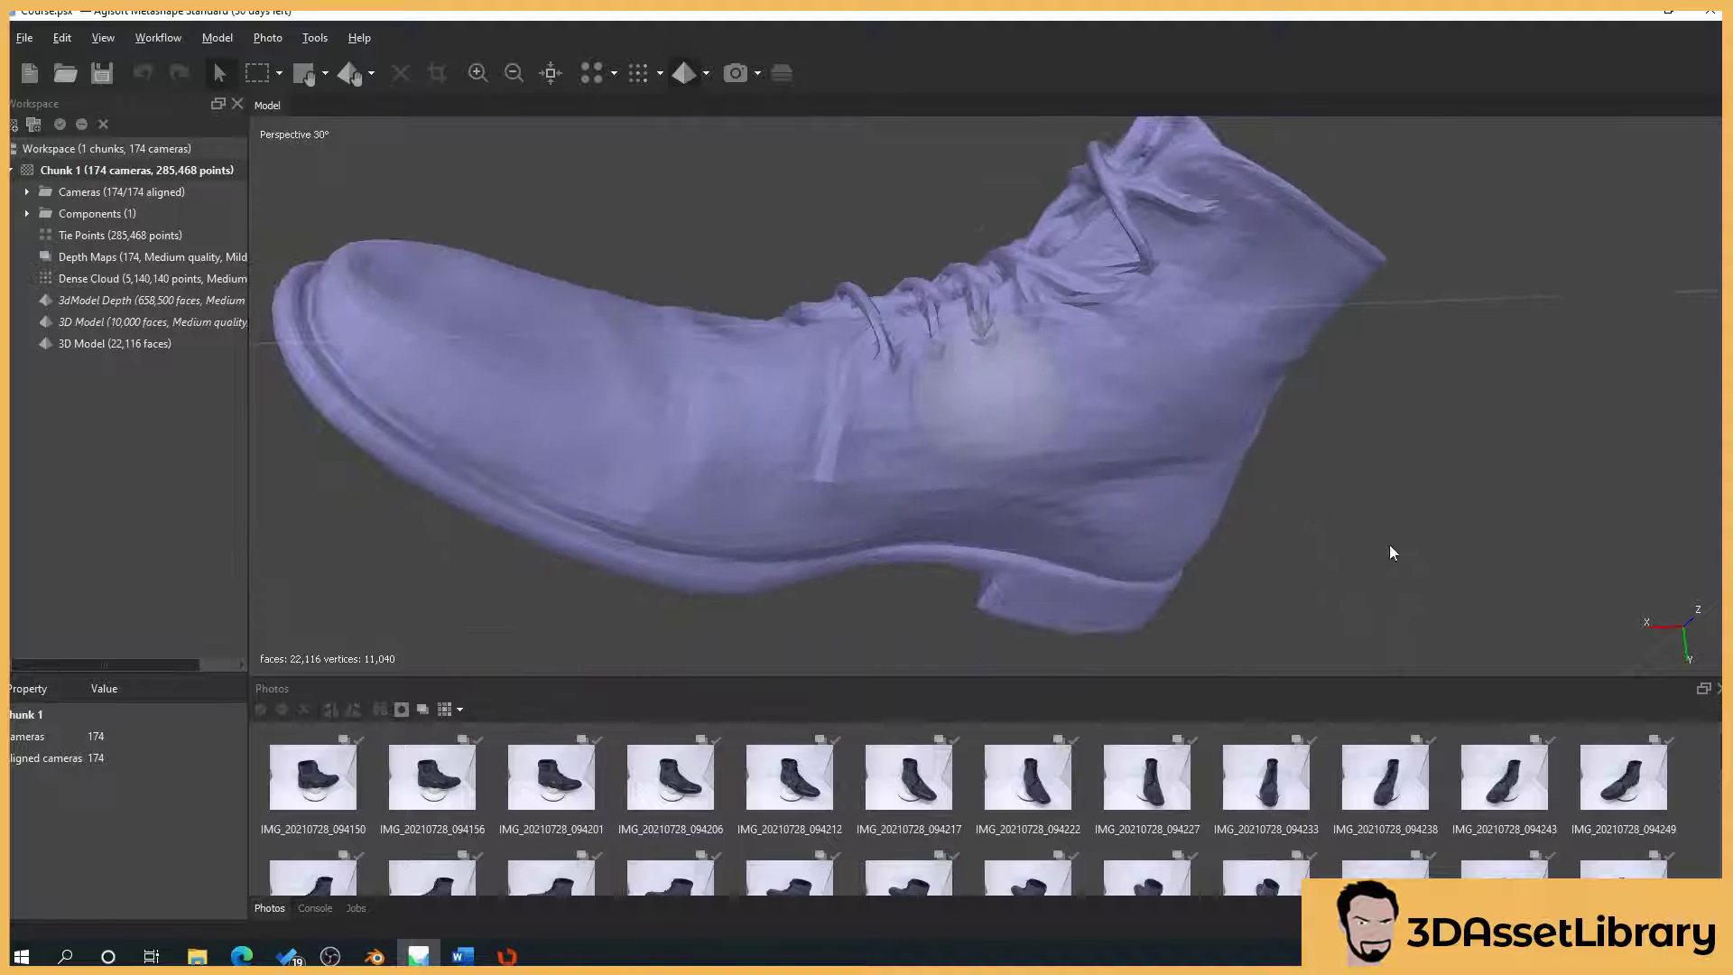
{"action": "left_click_drag", "start_coordinate": [1389, 544], "coordinate": [1278, 443]}
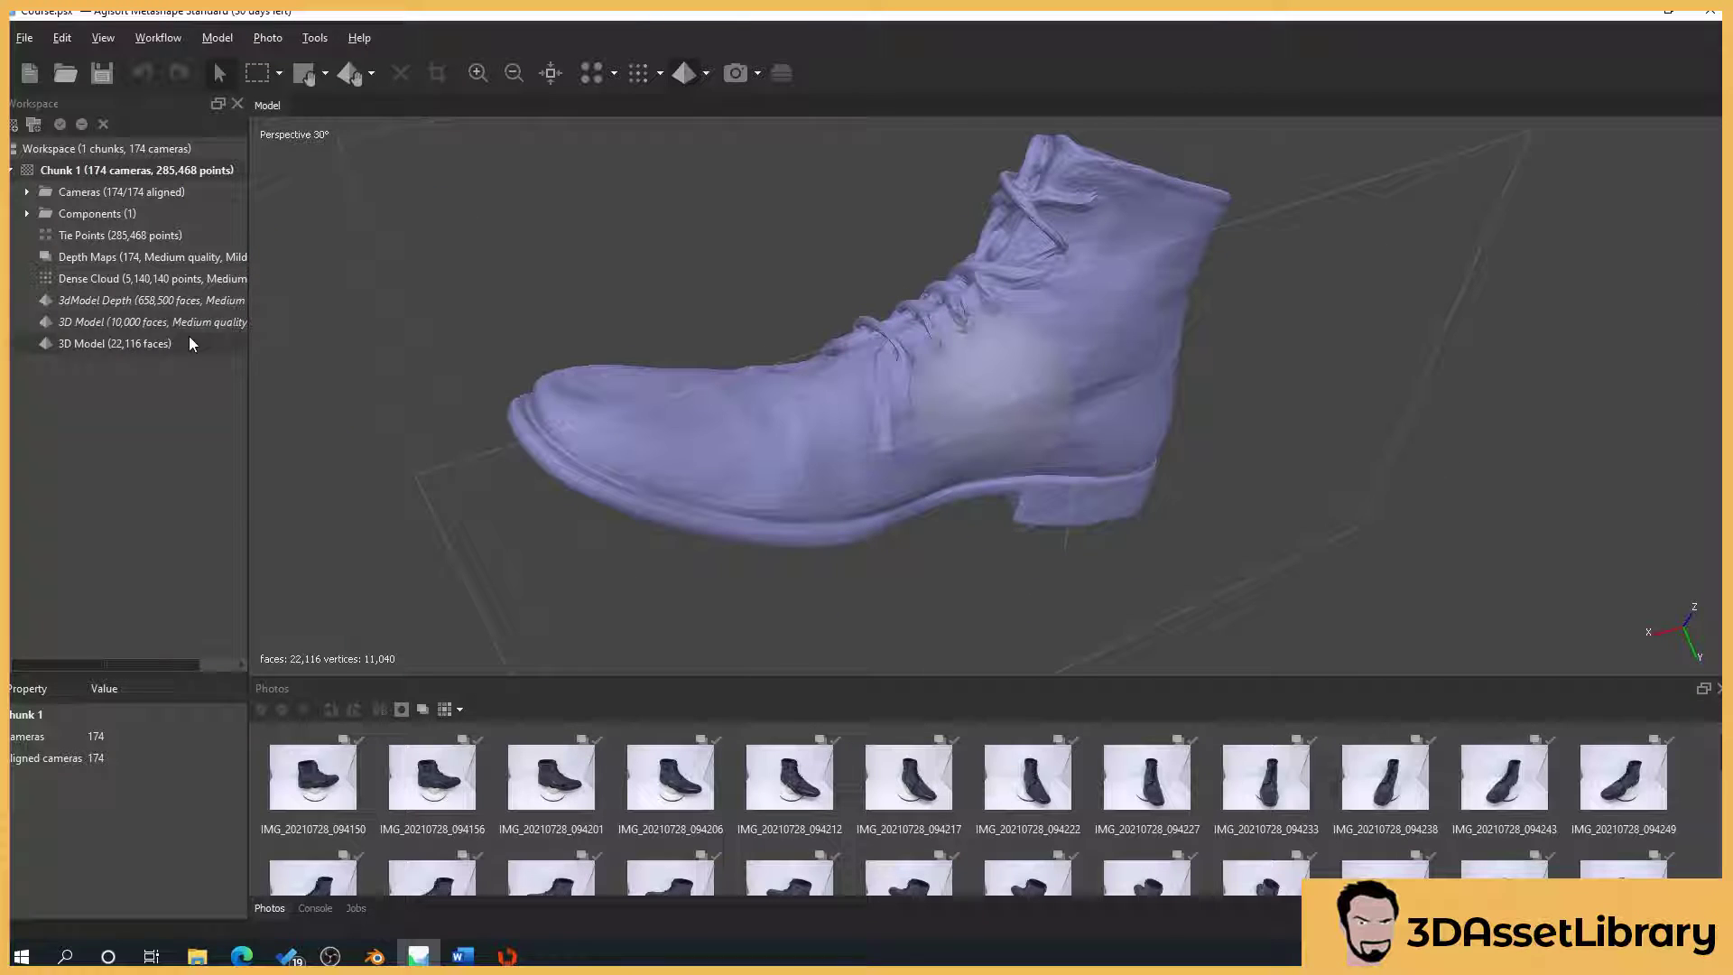
{"action": "left_click", "coordinate": [706, 73]}
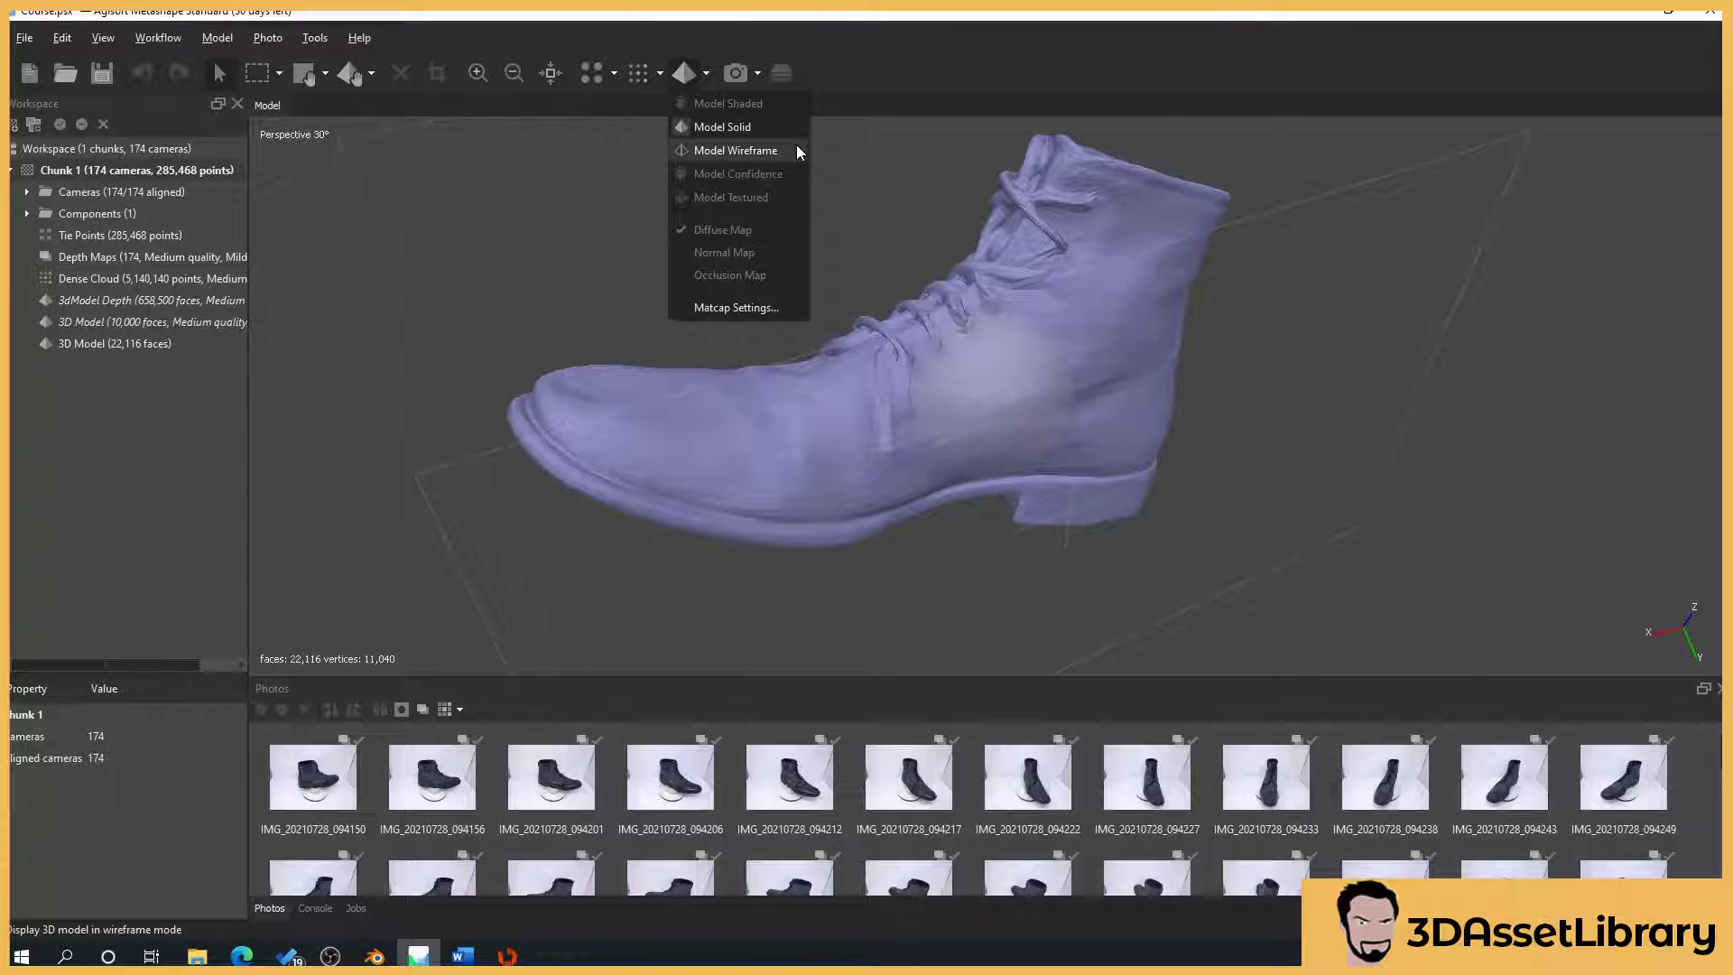
{"action": "left_click", "coordinate": [709, 159]}
{"action": "scroll", "coordinate": [933, 437], "scroll_direction": "up", "scroll_amount": 5}
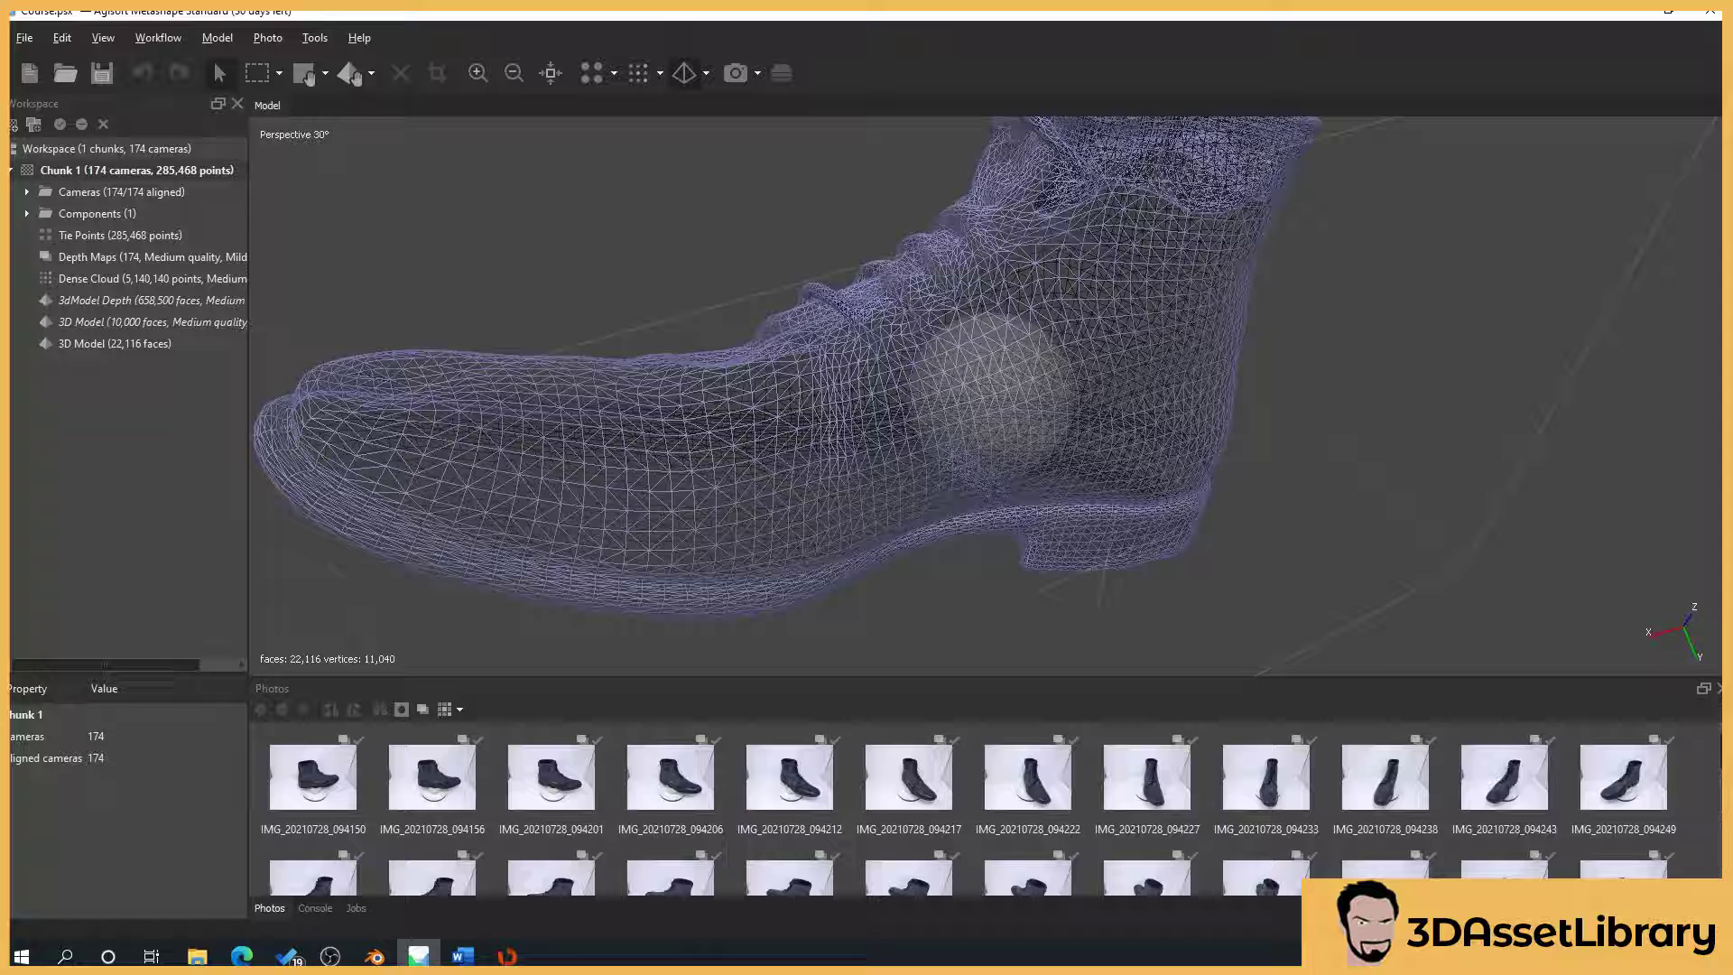
{"action": "double_click", "coordinate": [134, 322]}
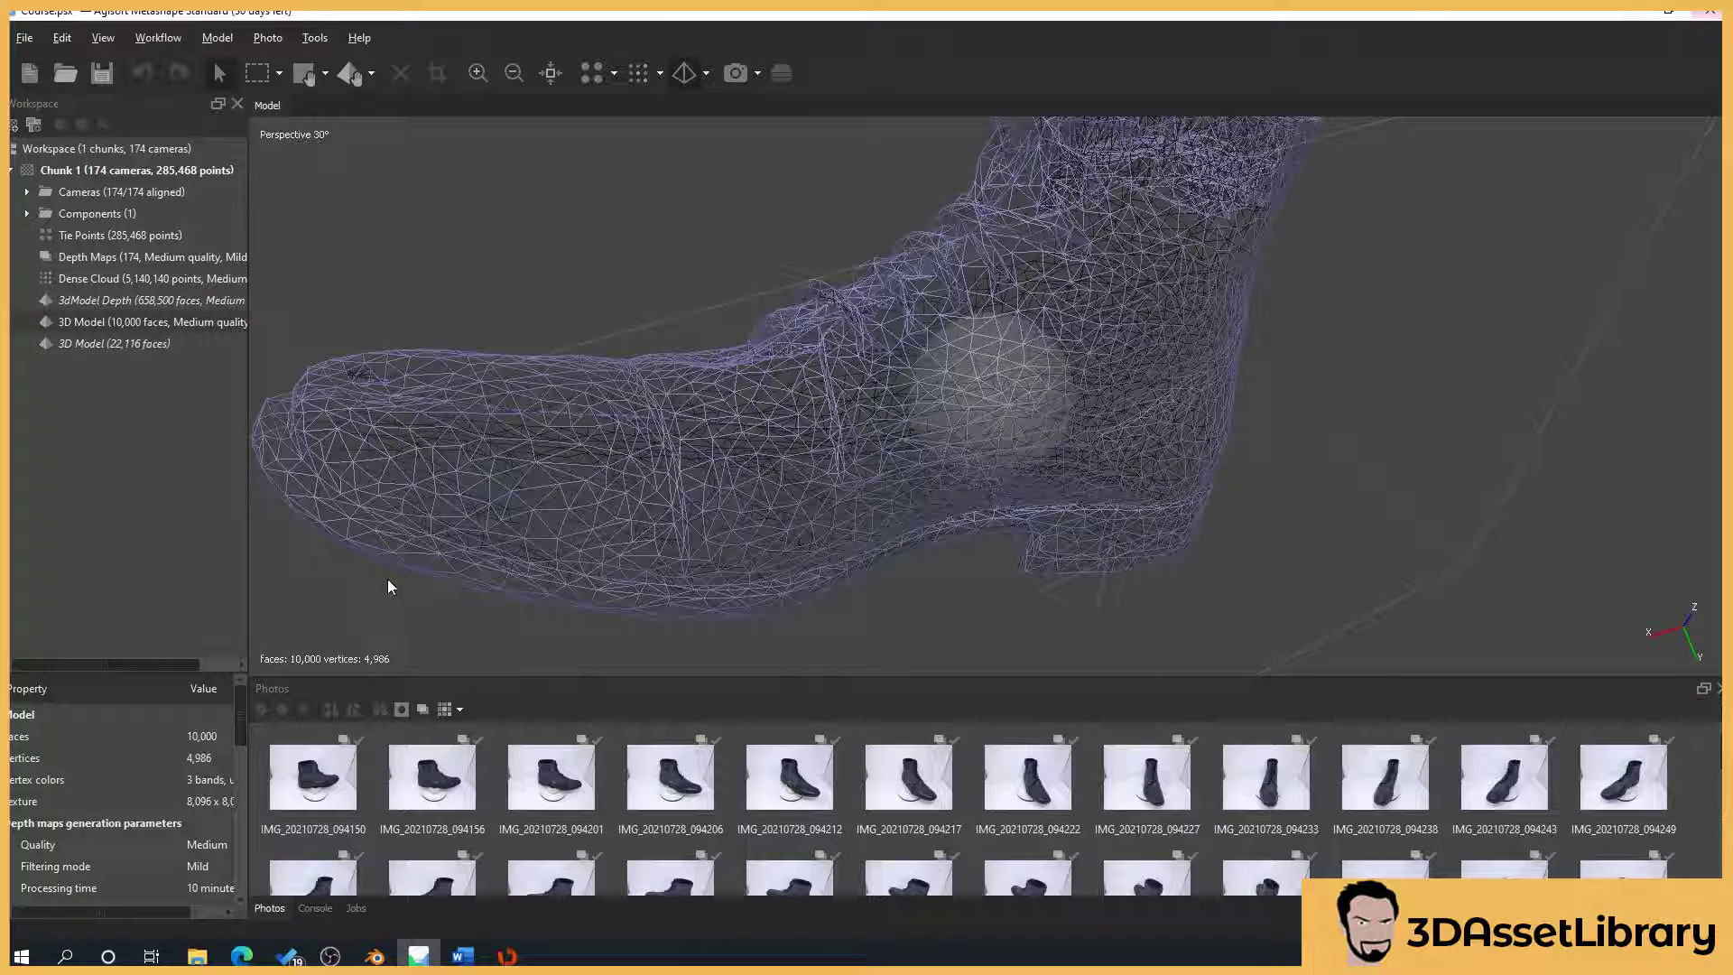
{"action": "double_click", "coordinate": [110, 343]}
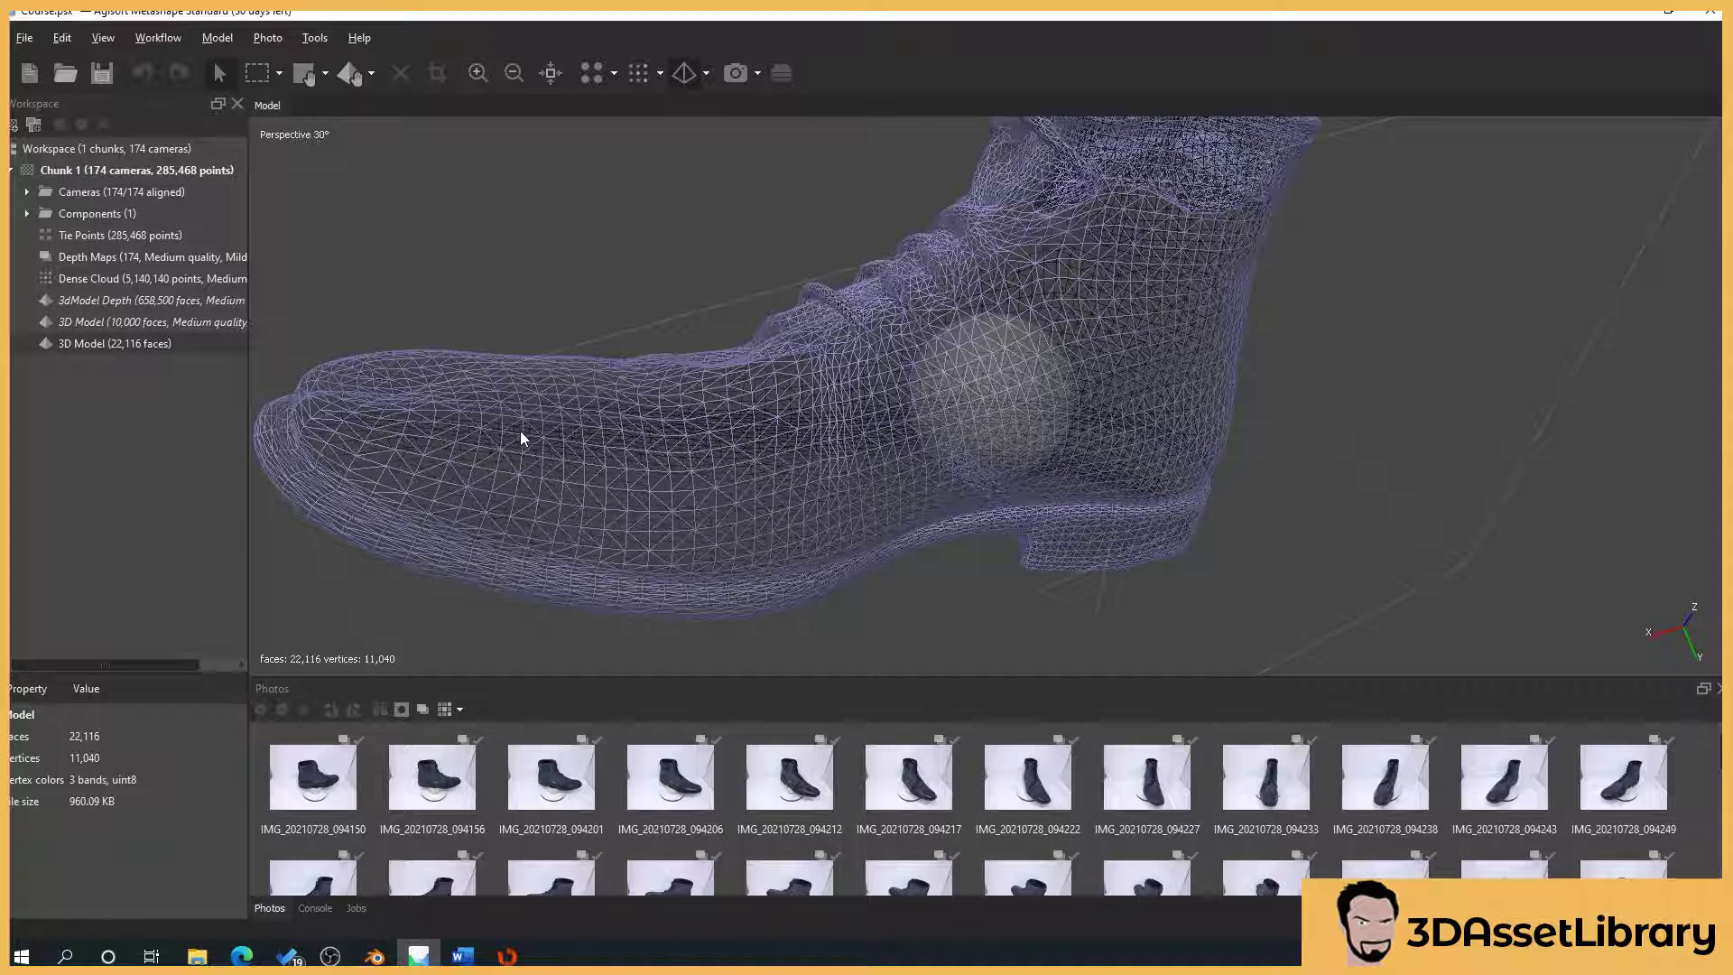
{"action": "double_click", "coordinate": [113, 322]}
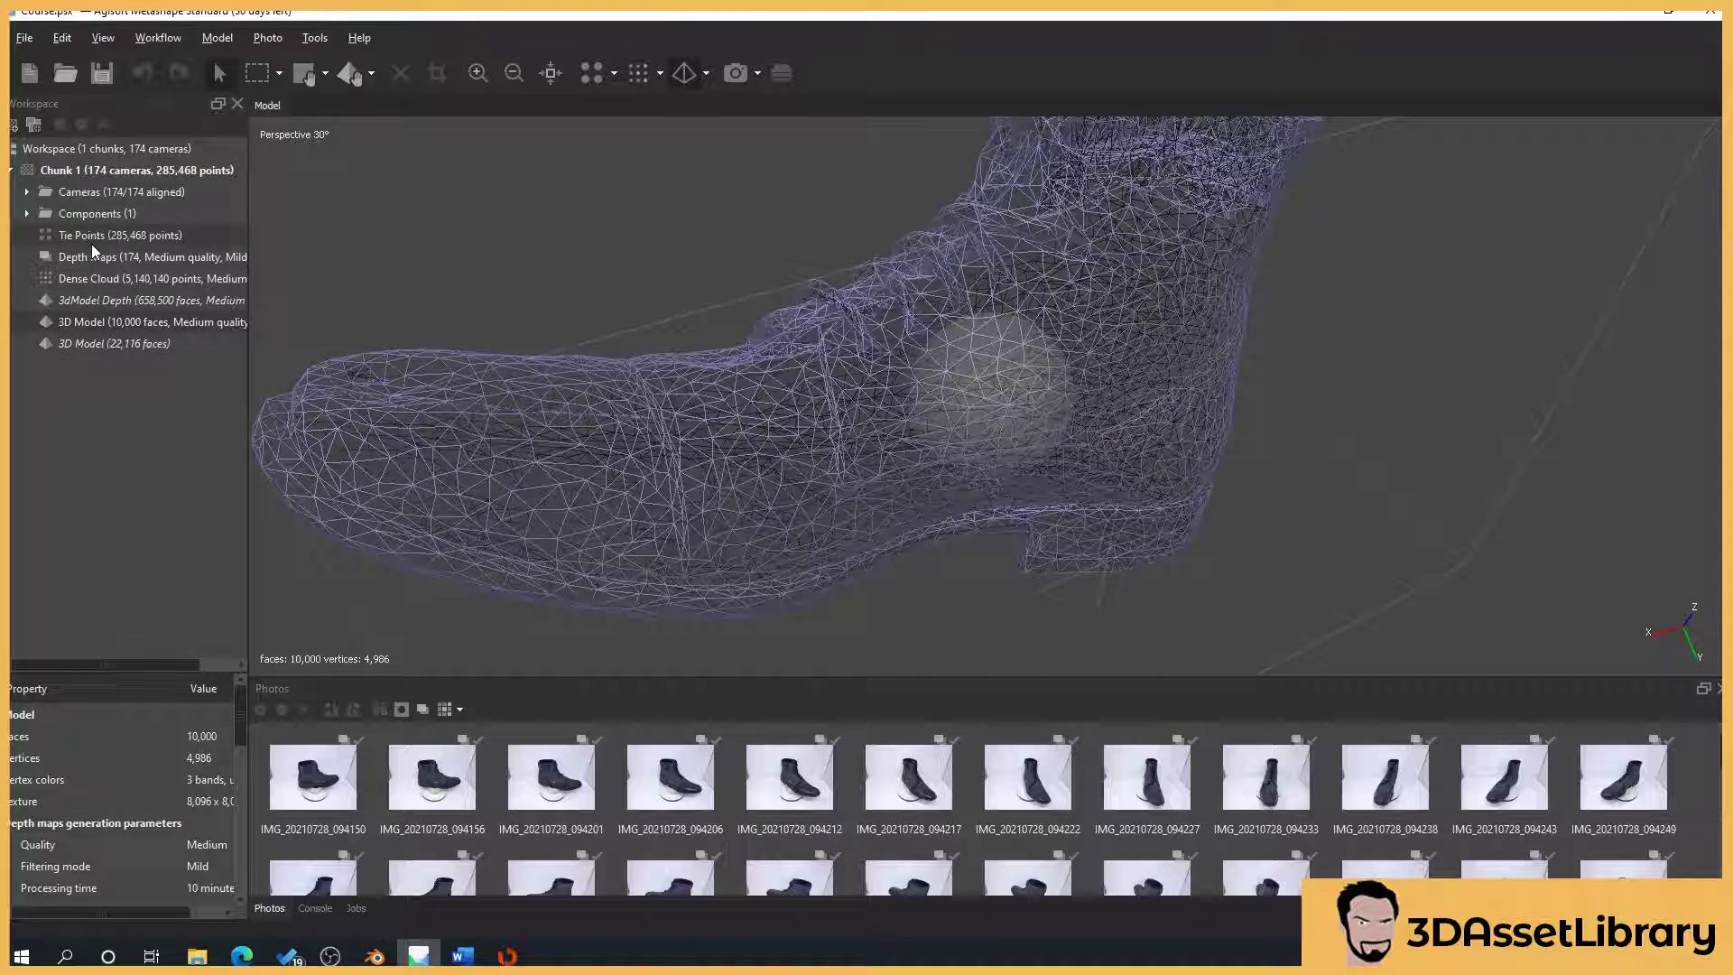
{"action": "double_click", "coordinate": [113, 343]}
{"action": "left_click", "coordinate": [707, 73]}
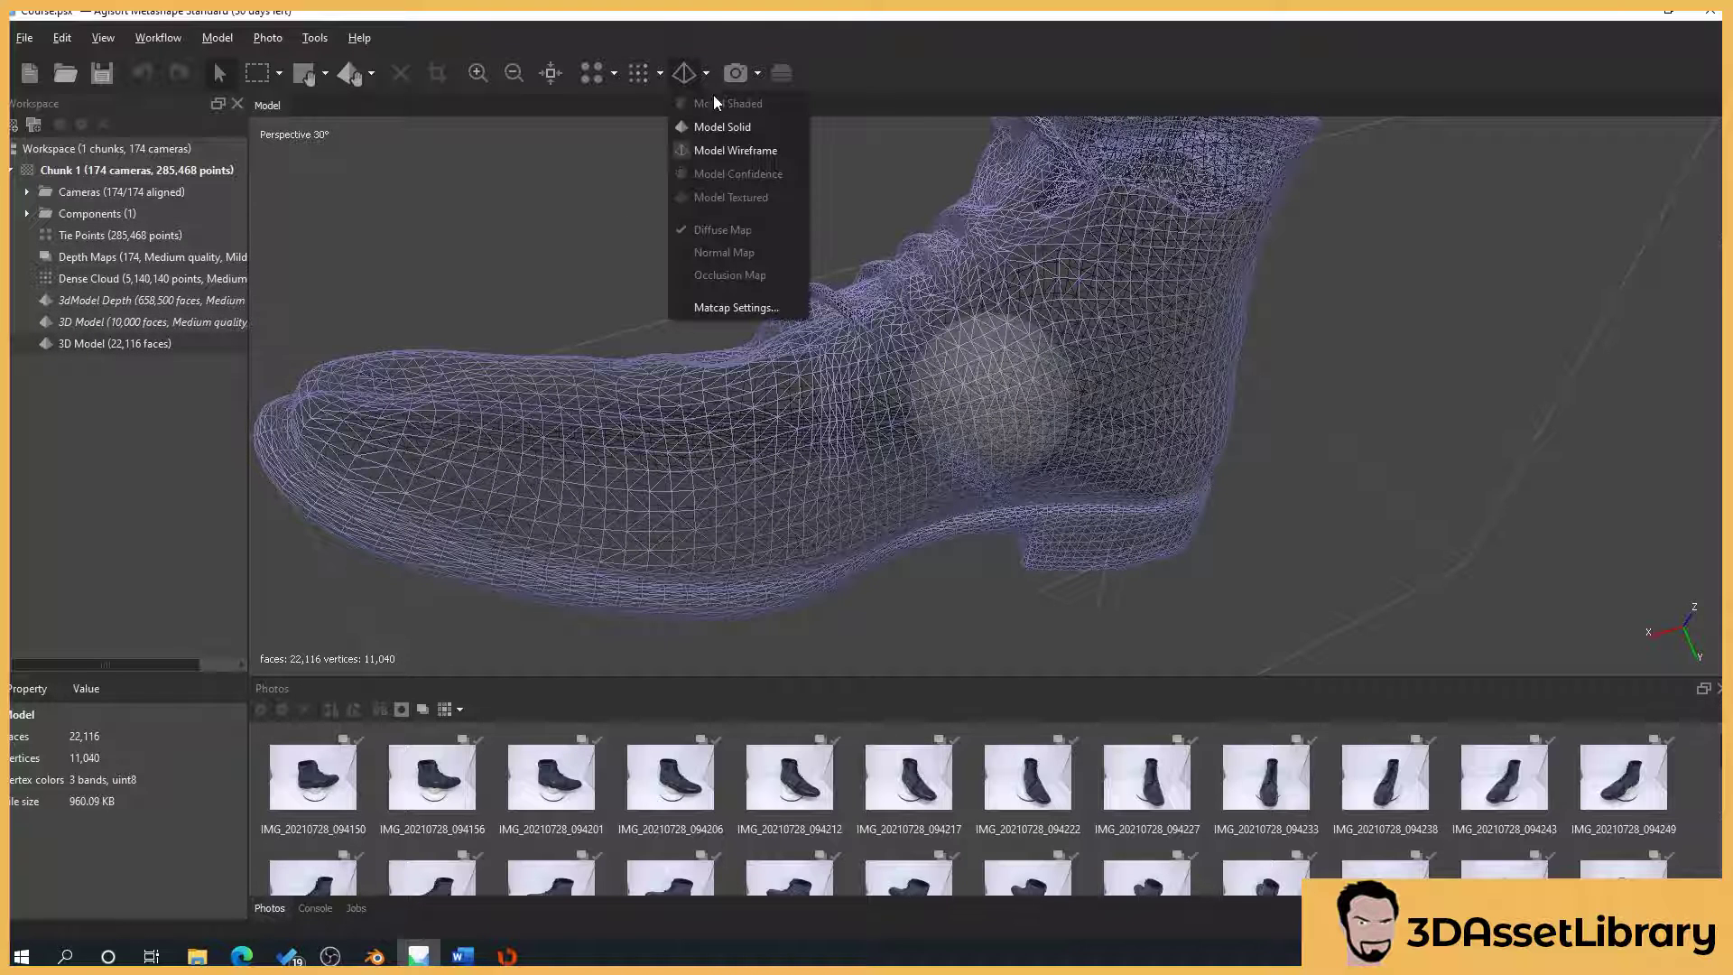
{"action": "left_click", "coordinate": [727, 101]}
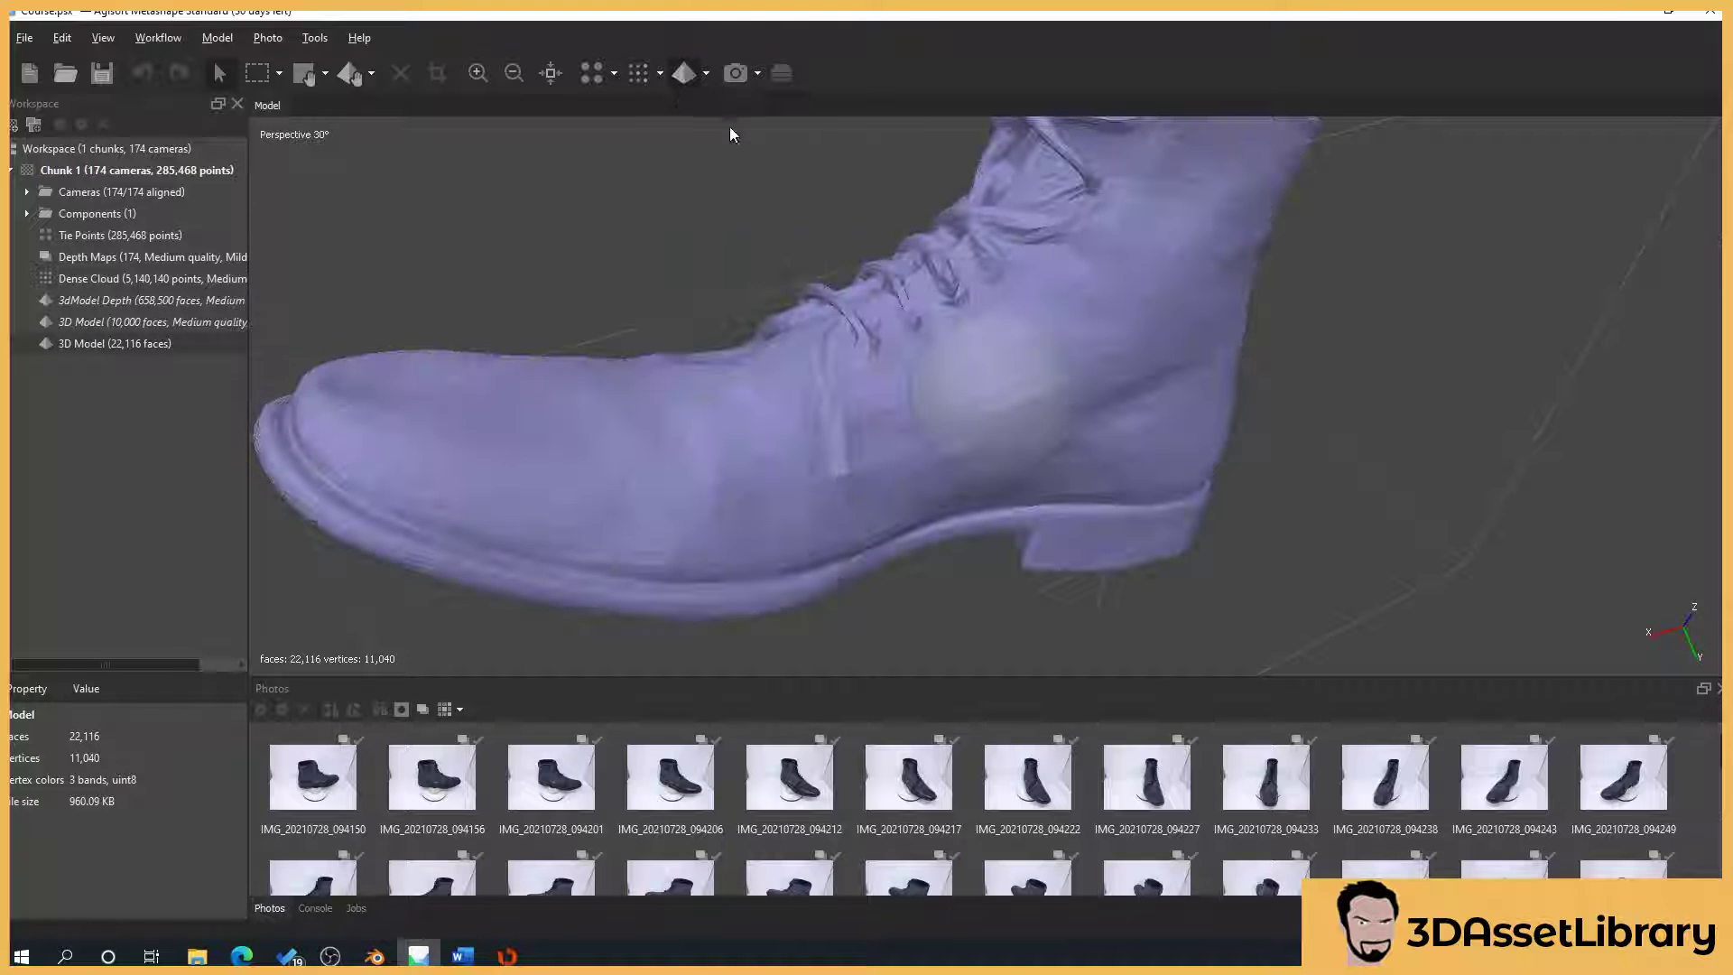
{"action": "left_click", "coordinate": [315, 38]}
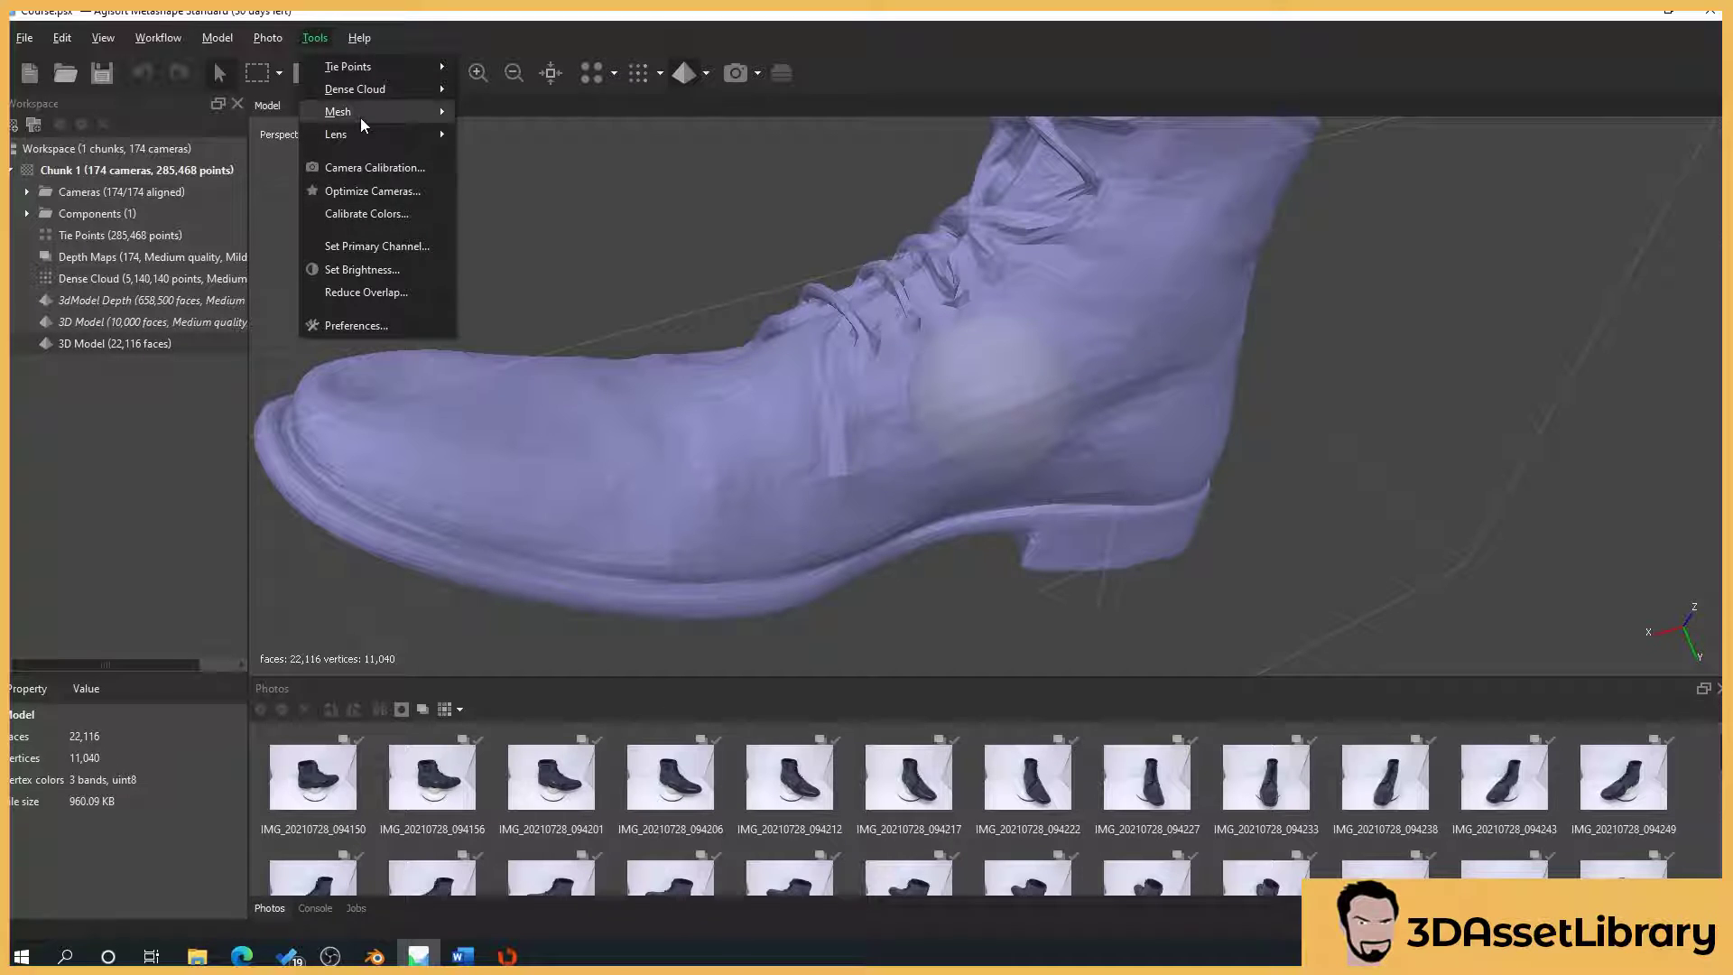
{"action": "mouse_move", "coordinate": [362, 112]}
{"action": "left_click", "coordinate": [582, 284]}
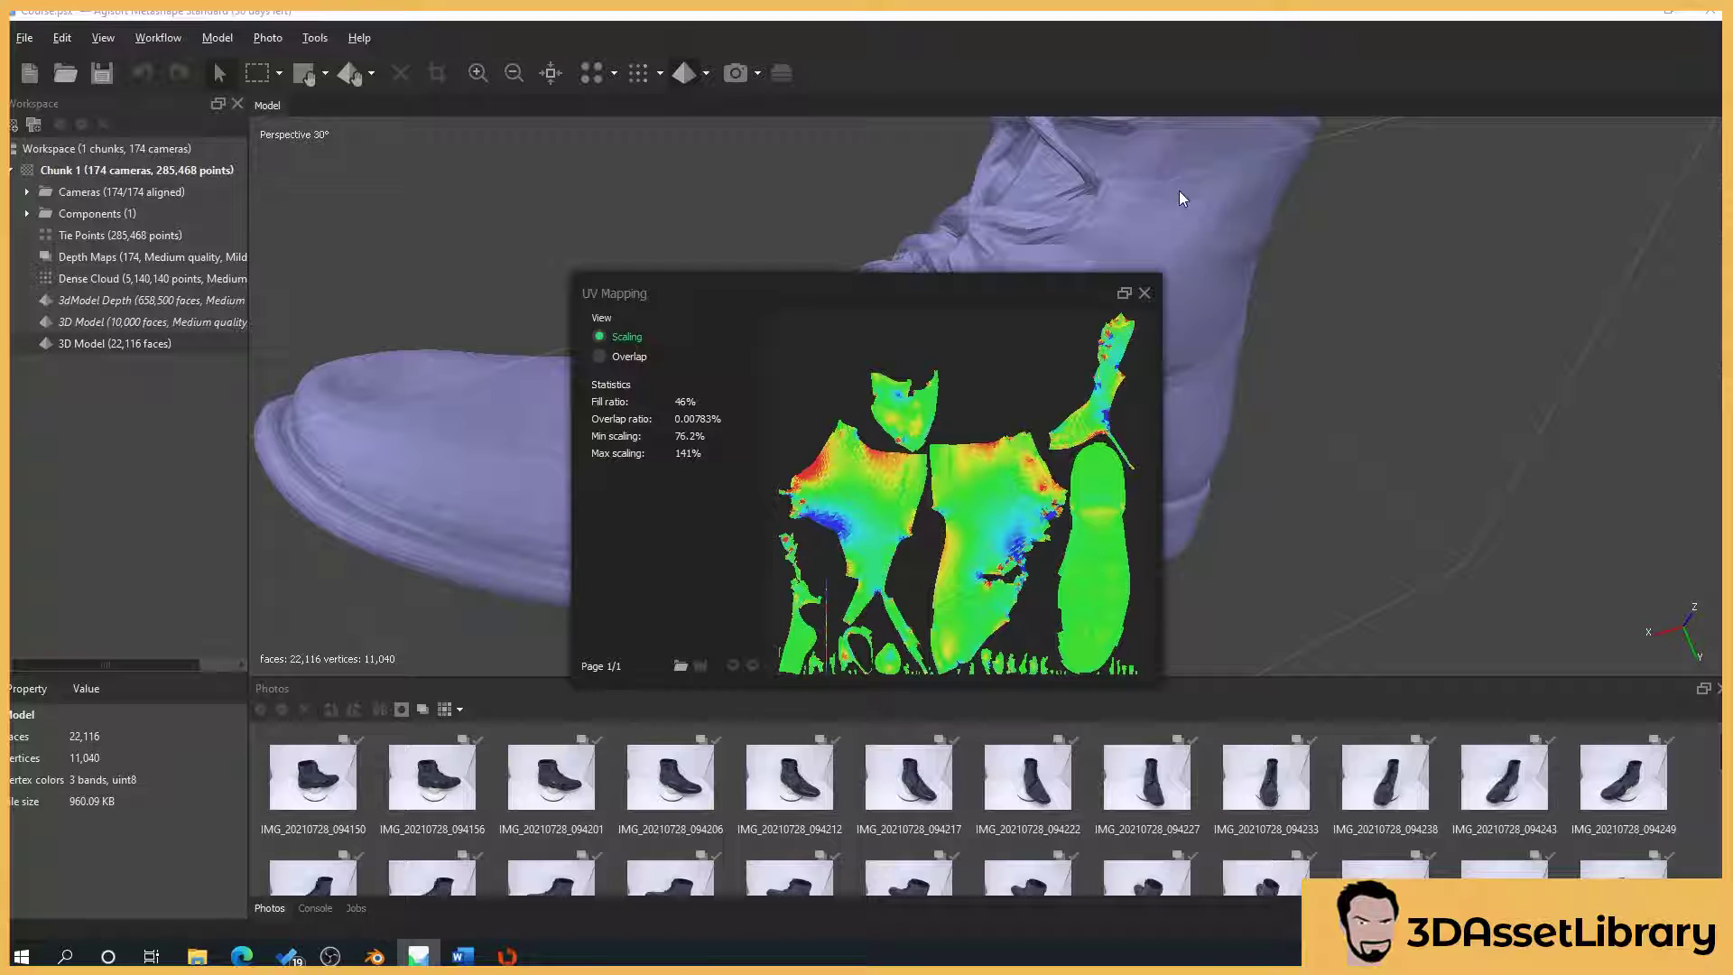
{"action": "left_click", "coordinate": [1145, 293]}
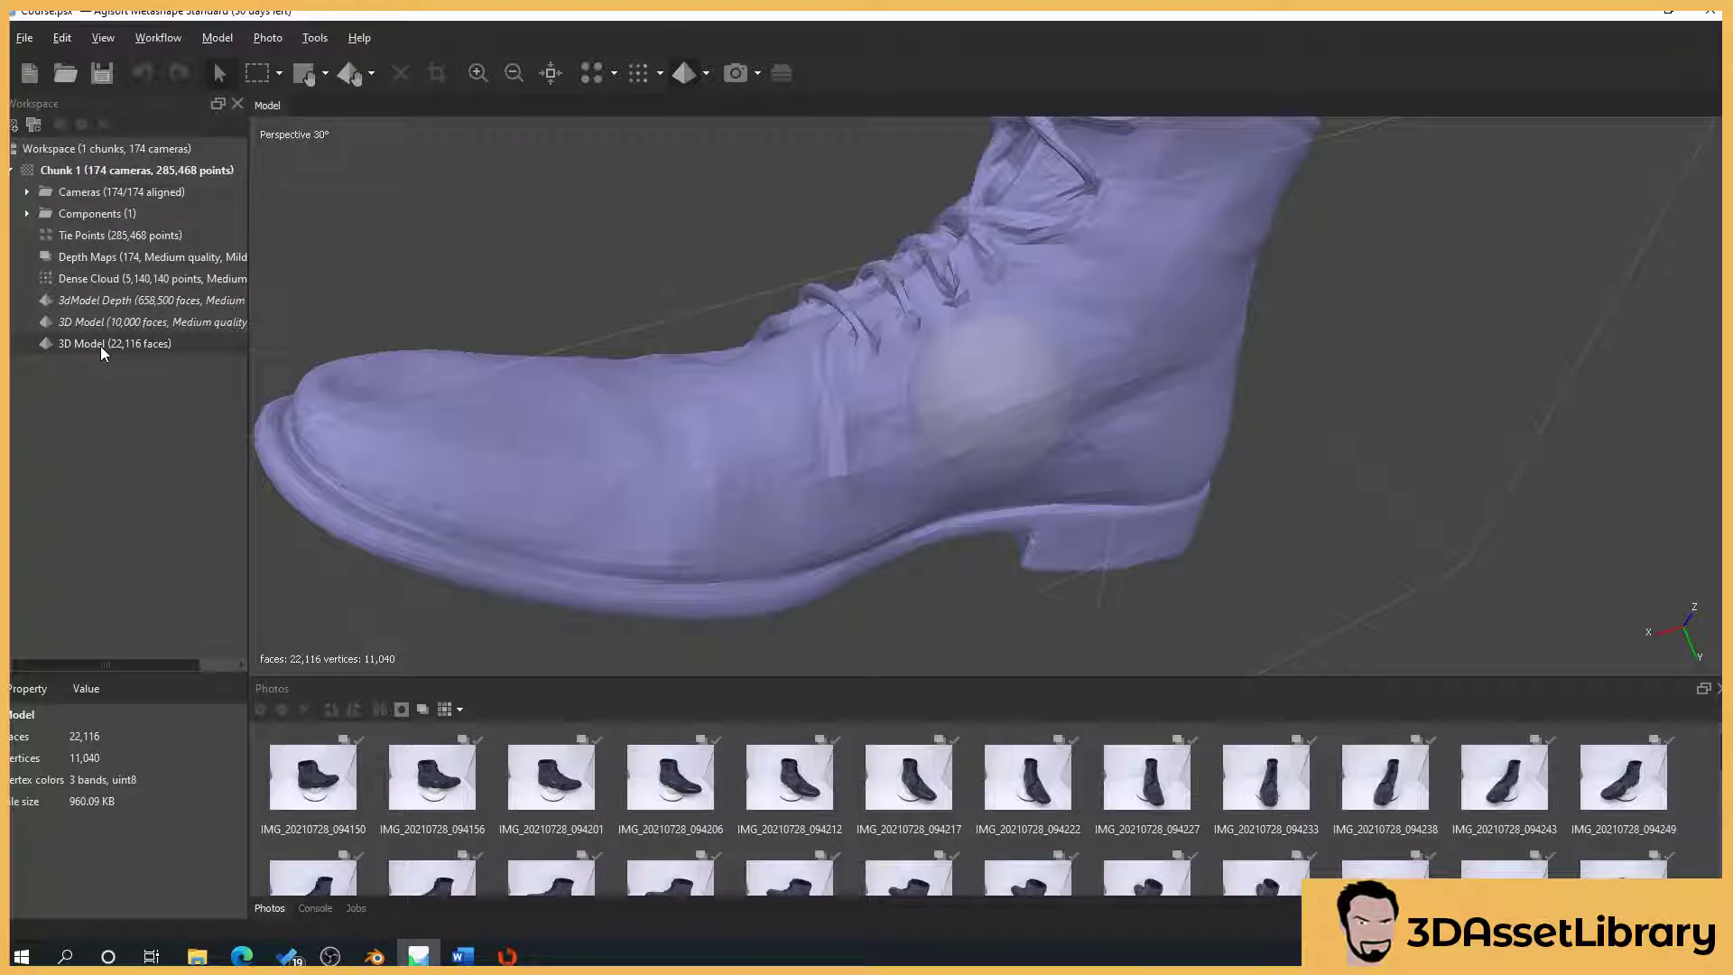
- Build a texture for Chunk 1 and select the 22,116-face 3D Model
{"action": "right_click", "coordinate": [136, 178]}
{"action": "mouse_move", "coordinate": [179, 393]}
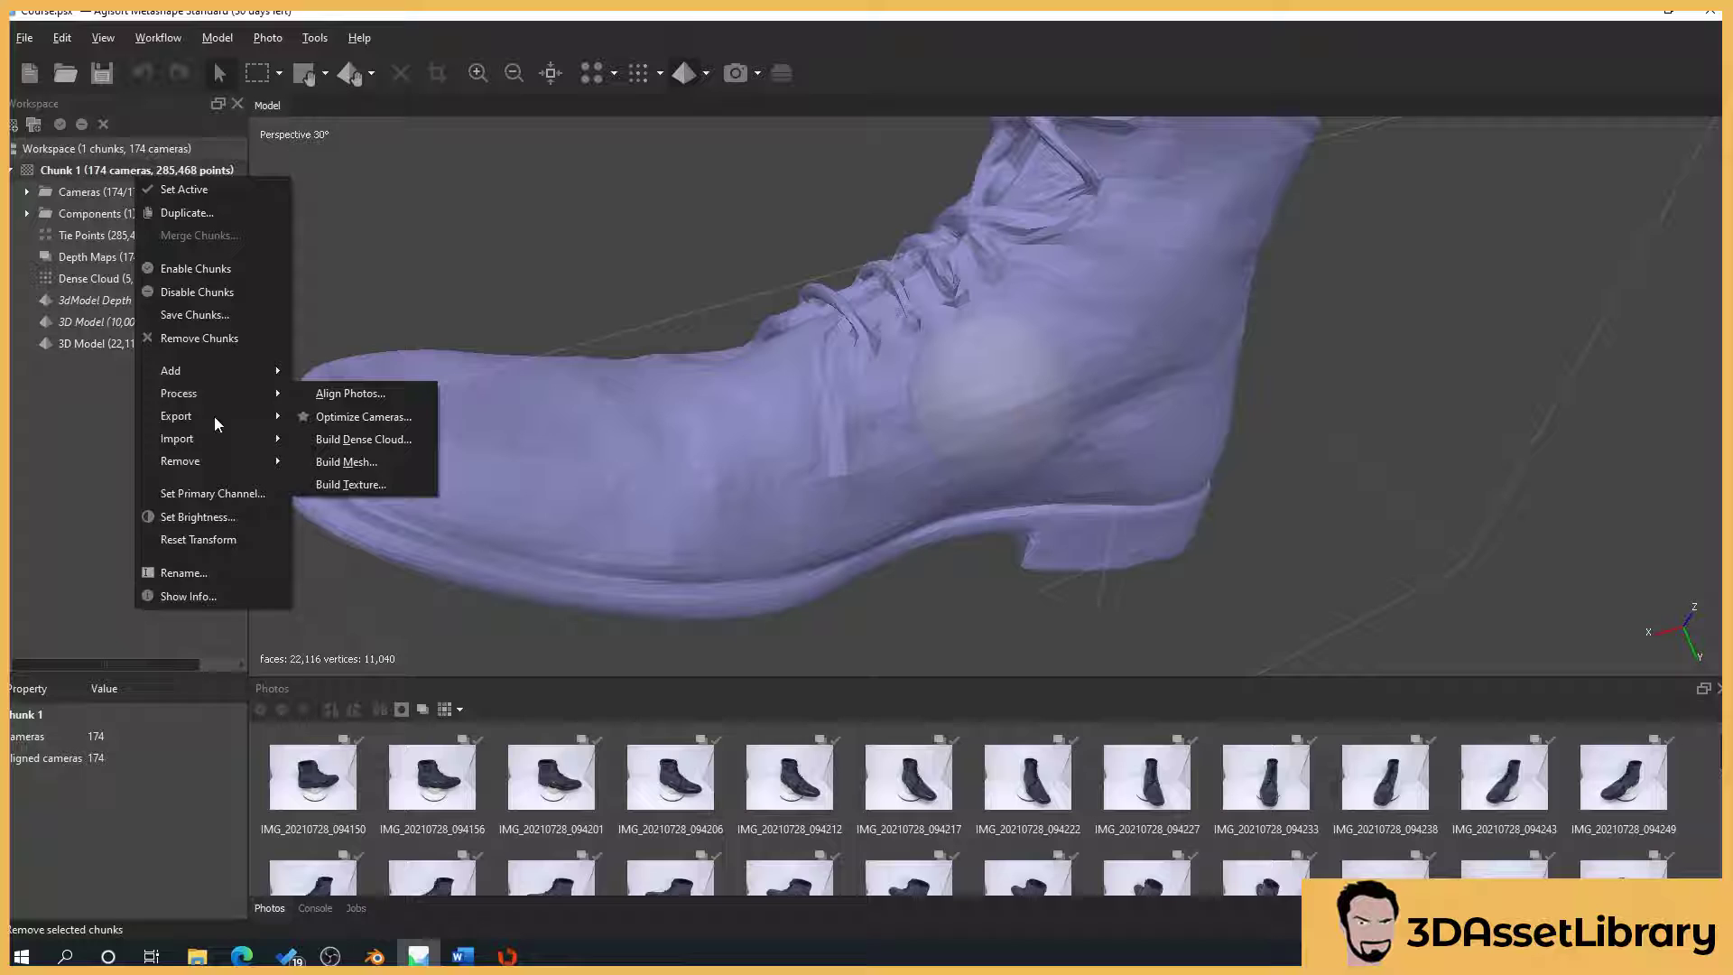
{"action": "left_click", "coordinate": [347, 481]}
{"action": "left_click", "coordinate": [833, 519]}
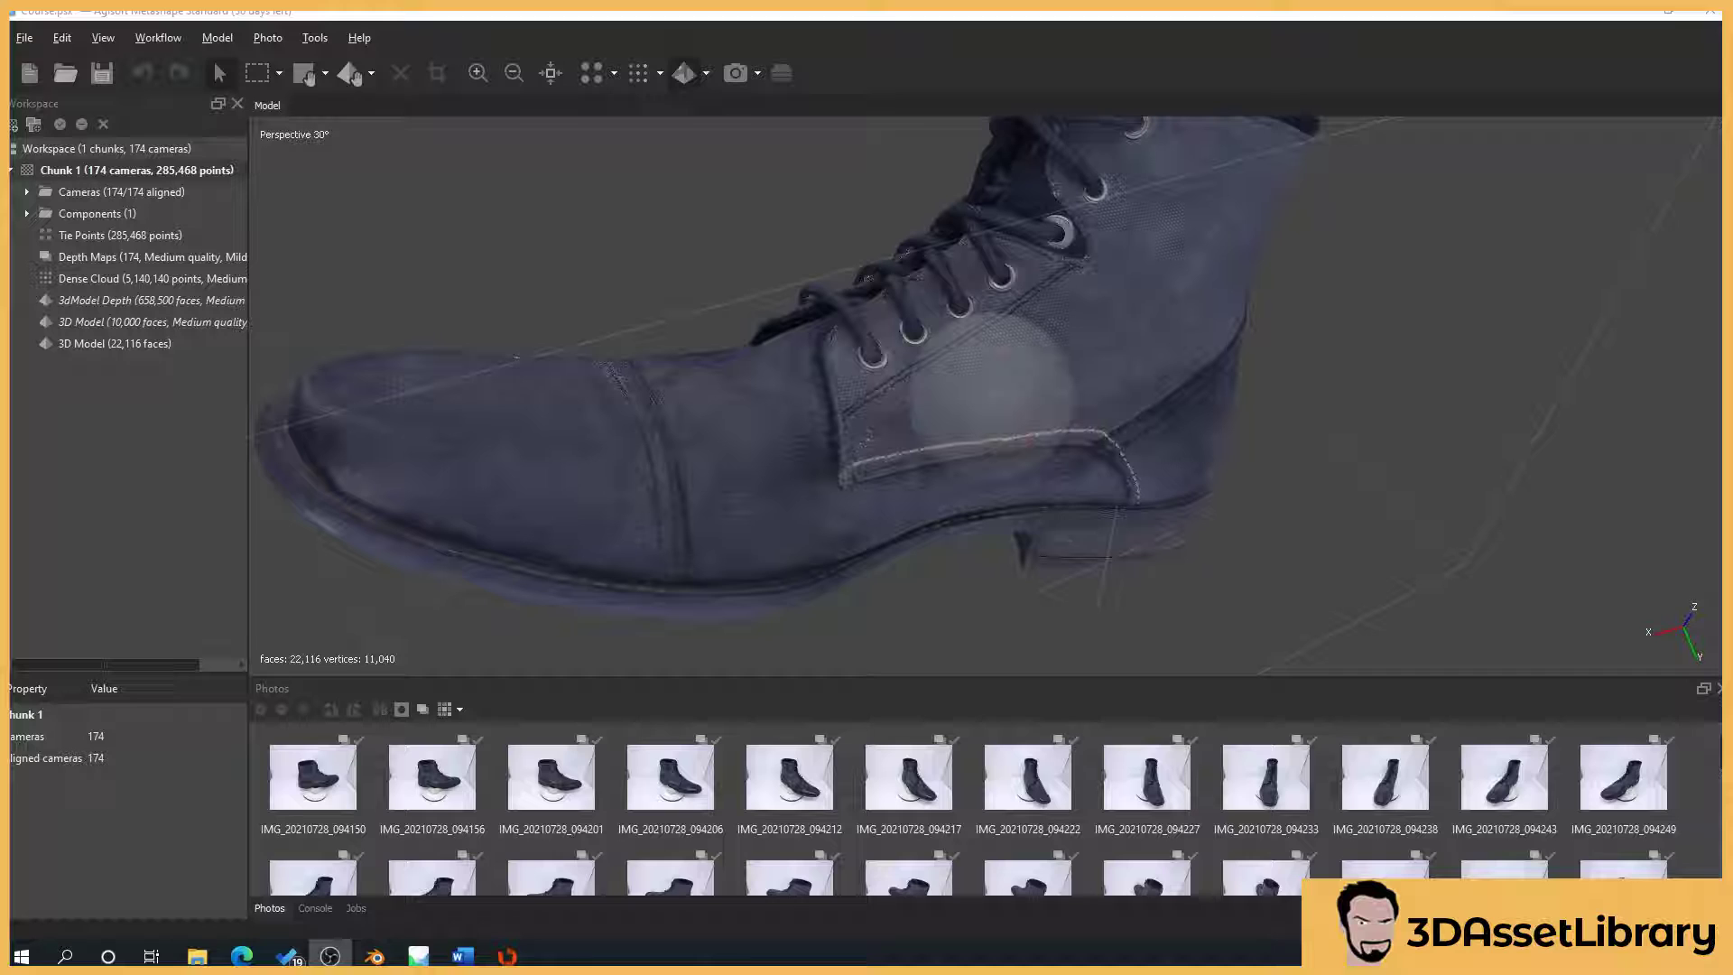
{"action": "left_click", "coordinate": [163, 343]}
- View the textured boot as a wireframe, then switch back to Model Textured
{"action": "left_click_drag", "start_coordinate": [686, 312], "coordinate": [816, 295]}
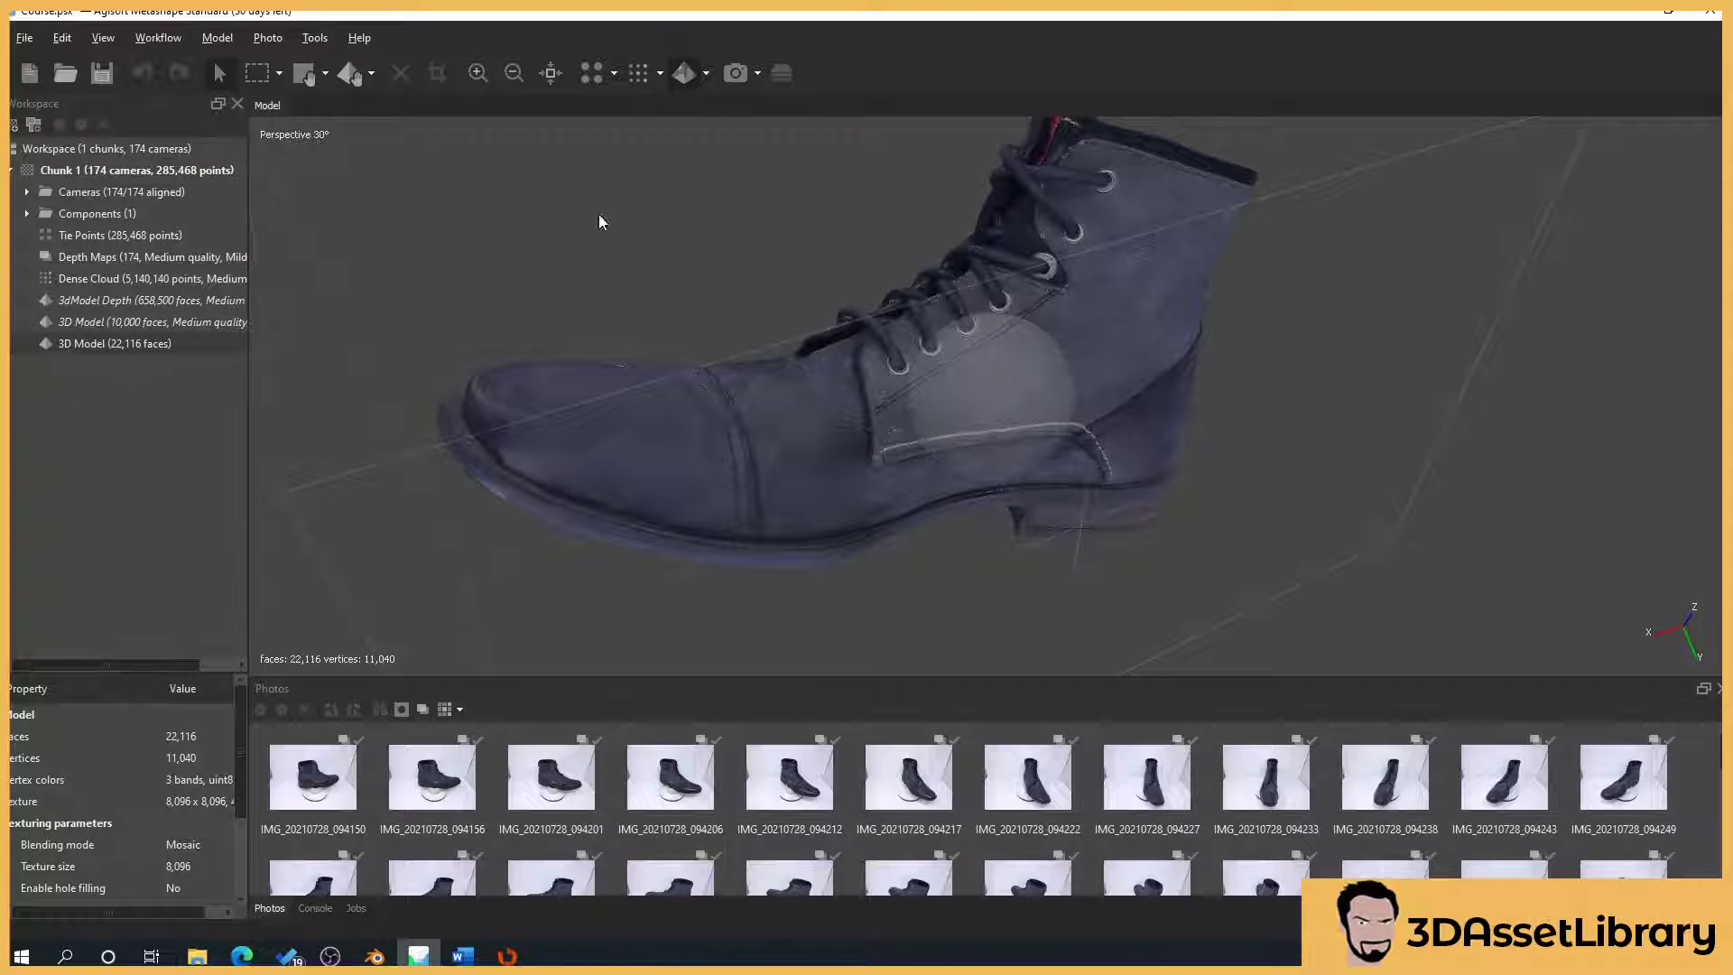
{"action": "left_click", "coordinate": [706, 73]}
{"action": "left_click", "coordinate": [738, 150]}
{"action": "scroll", "coordinate": [641, 515], "scroll_direction": "up", "scroll_amount": 3}
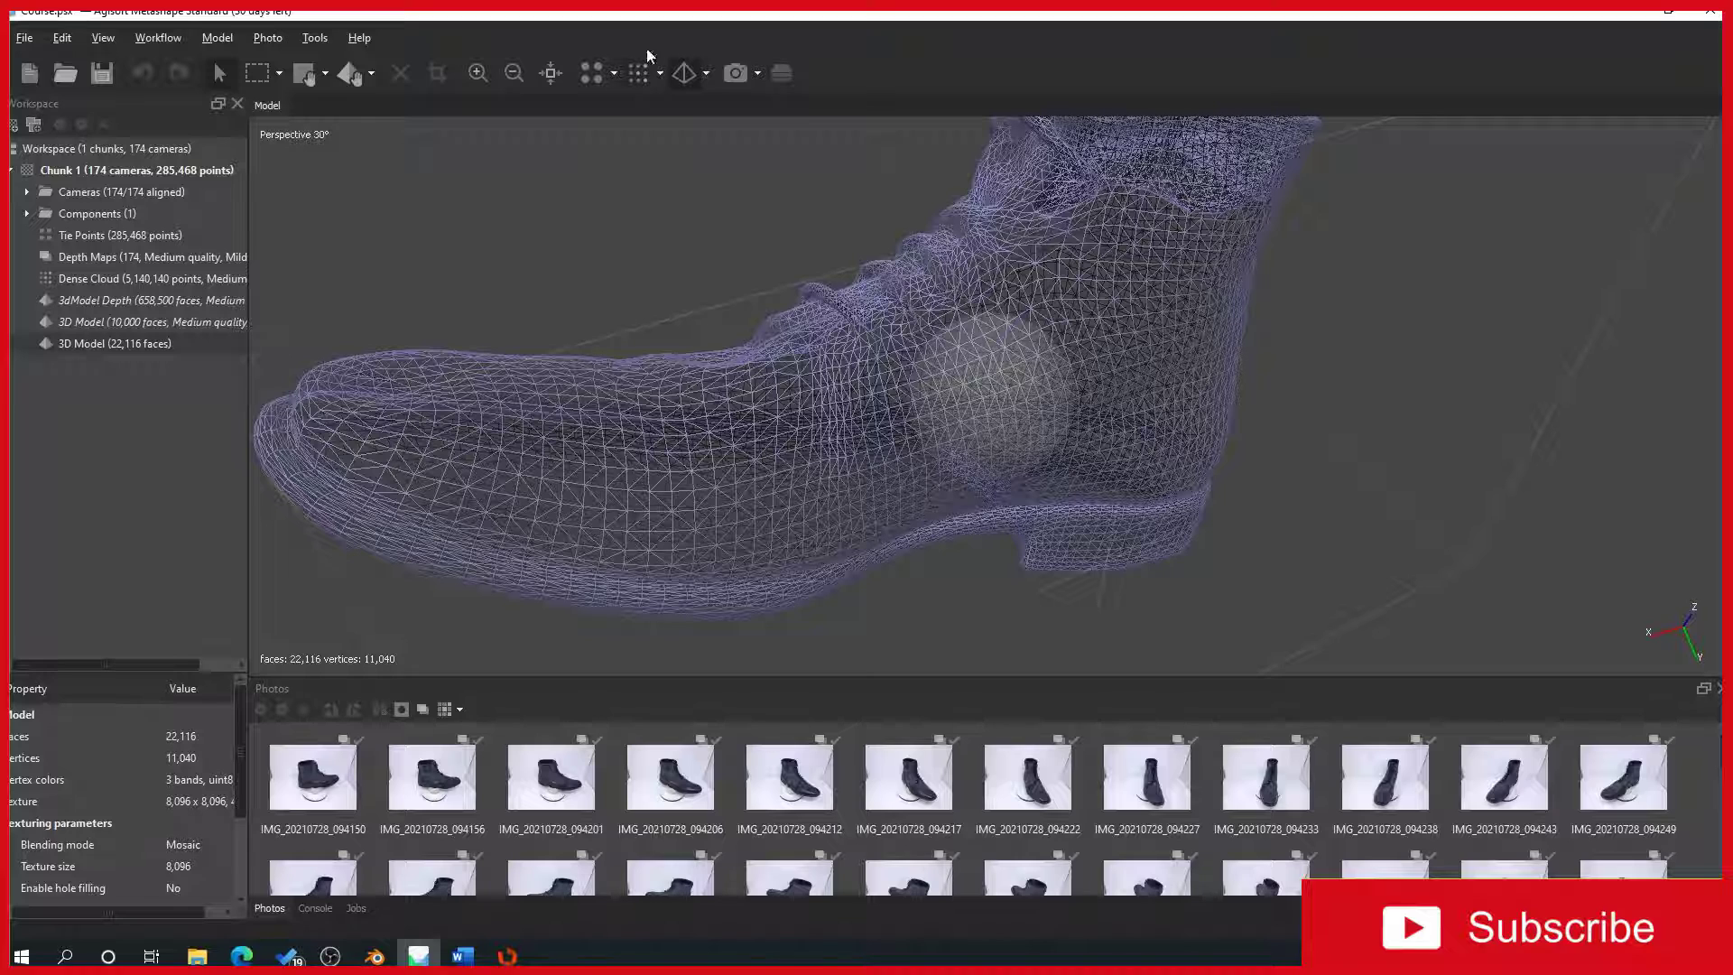
{"action": "left_click", "coordinate": [706, 73]}
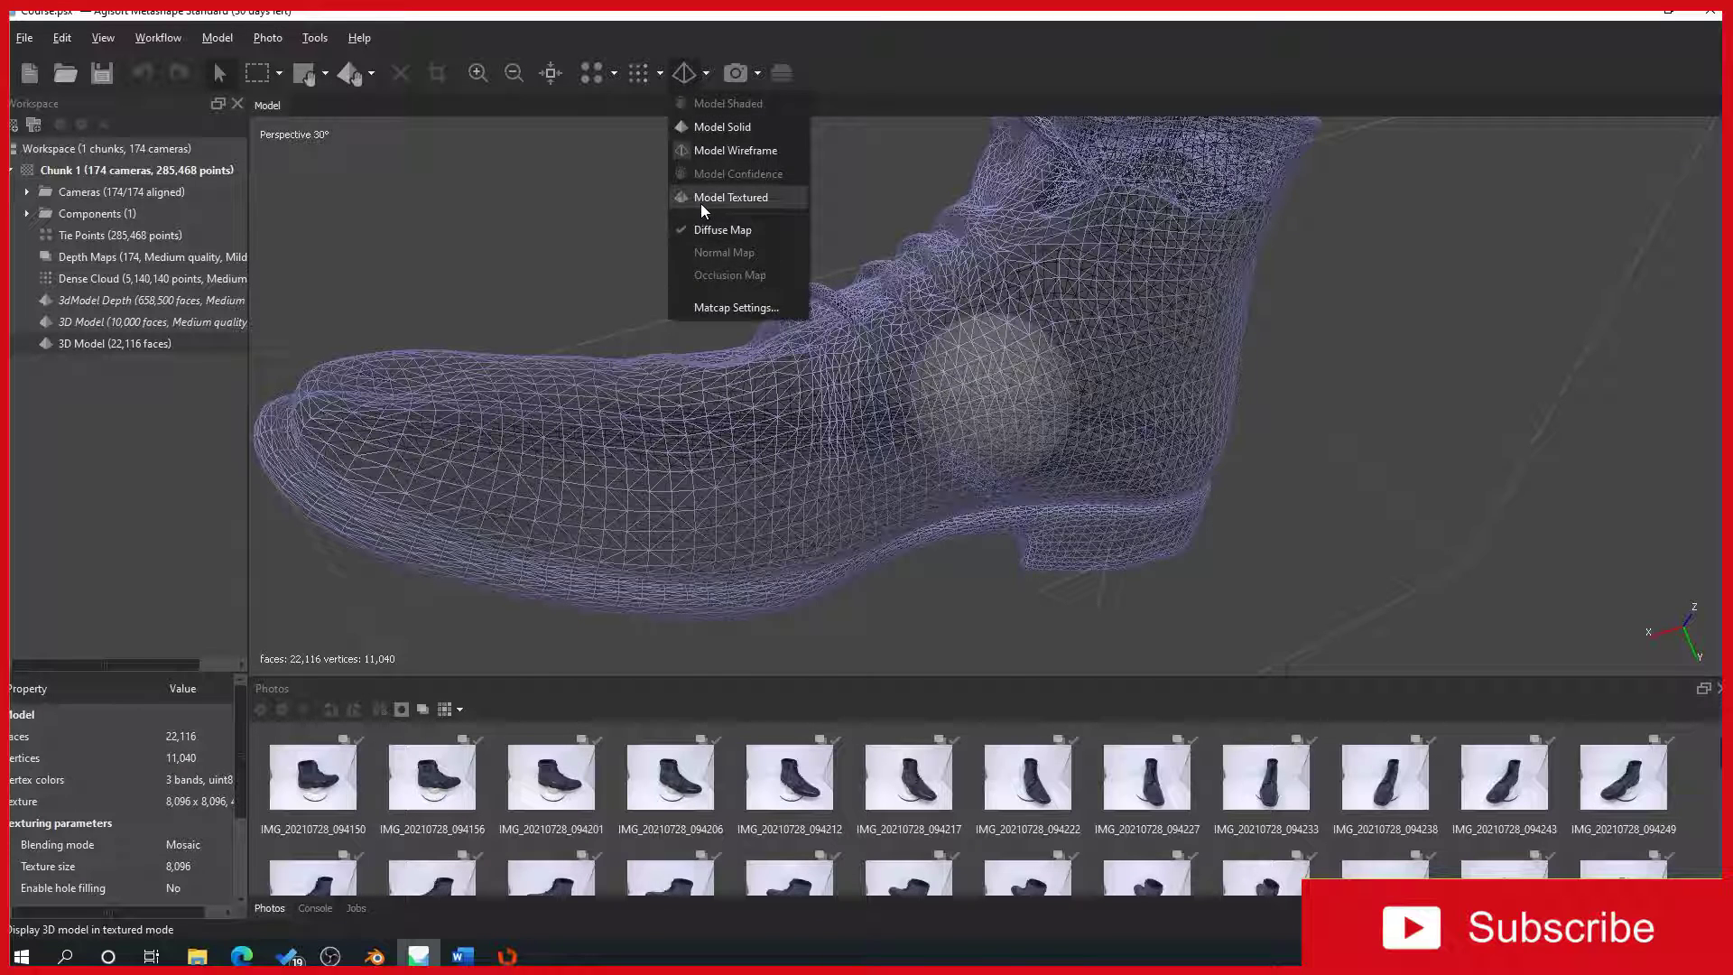
{"action": "left_click", "coordinate": [733, 192]}
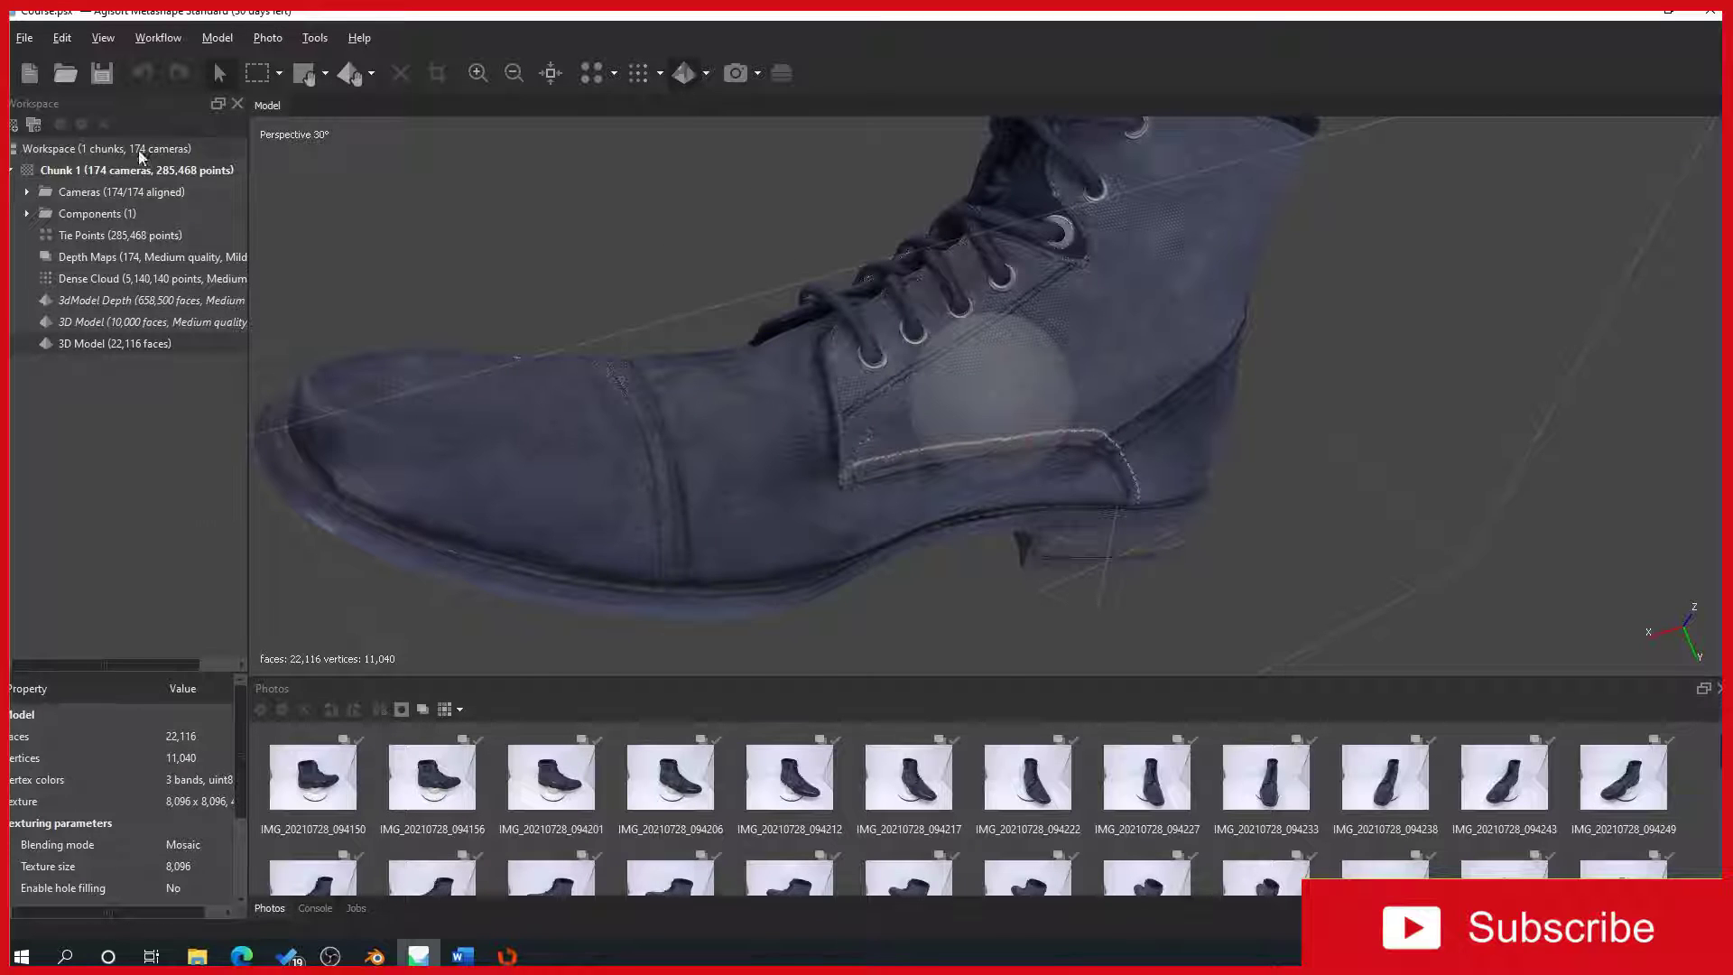
- Export Chunk 1's texture as TARGA file Retop_Diffuse, keeping Diffuse map as the type
{"action": "right_click", "coordinate": [59, 175]}
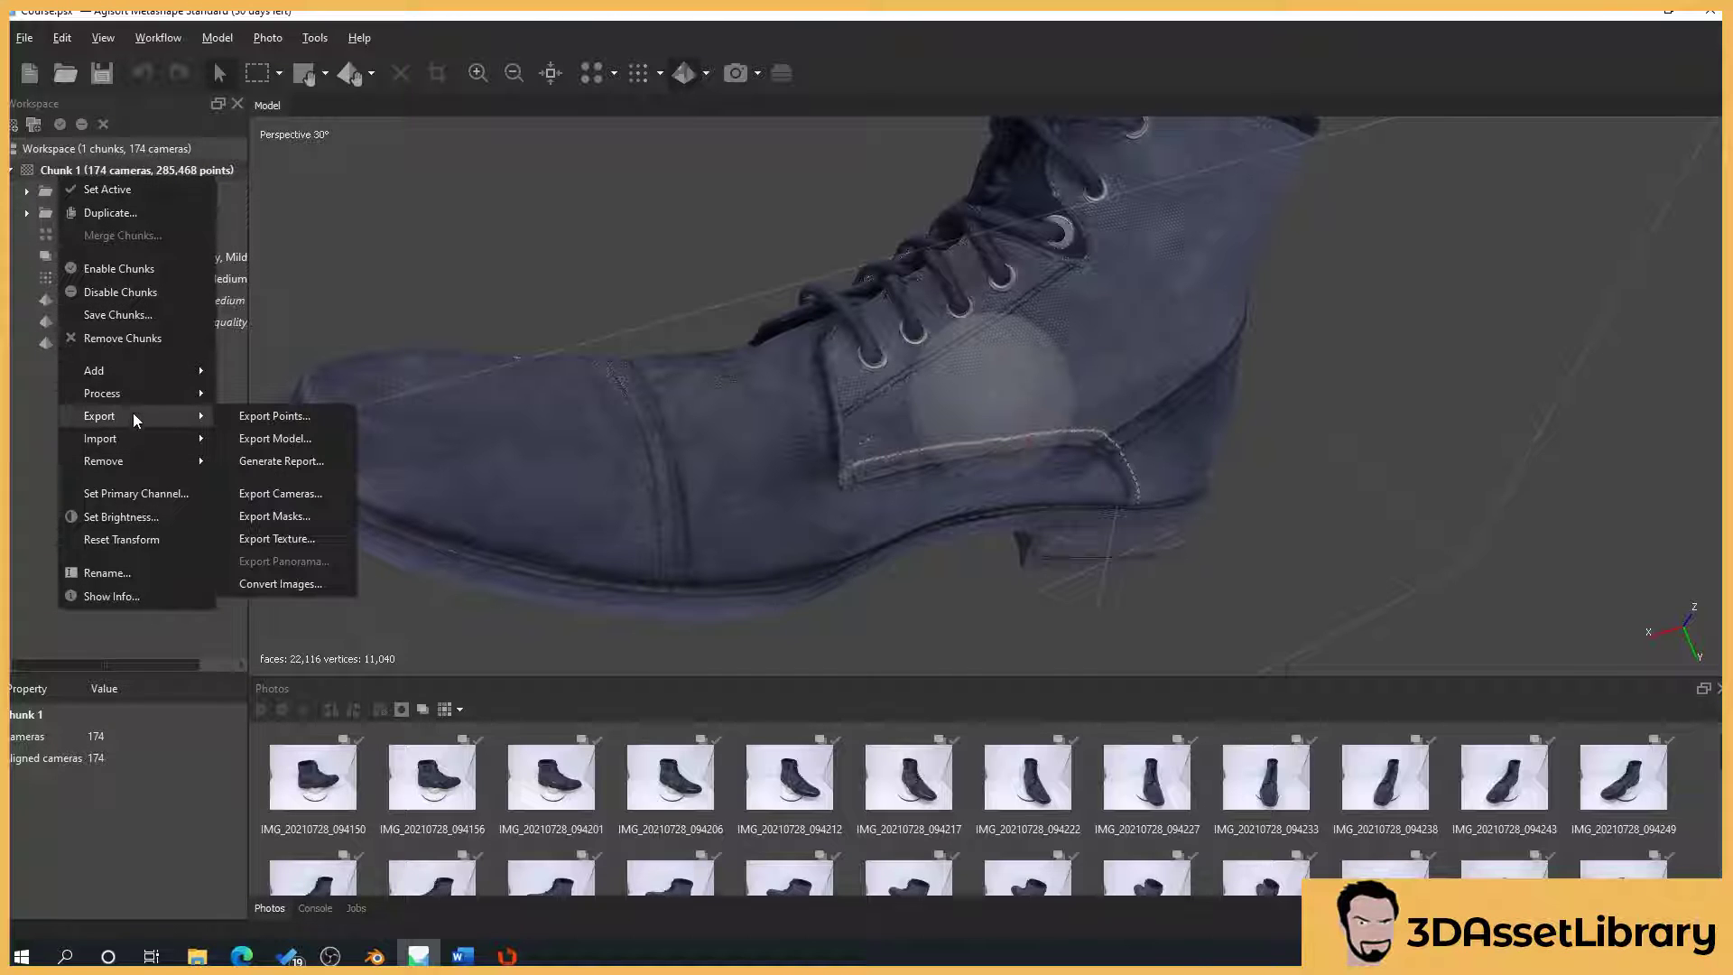
{"action": "left_click", "coordinate": [333, 542]}
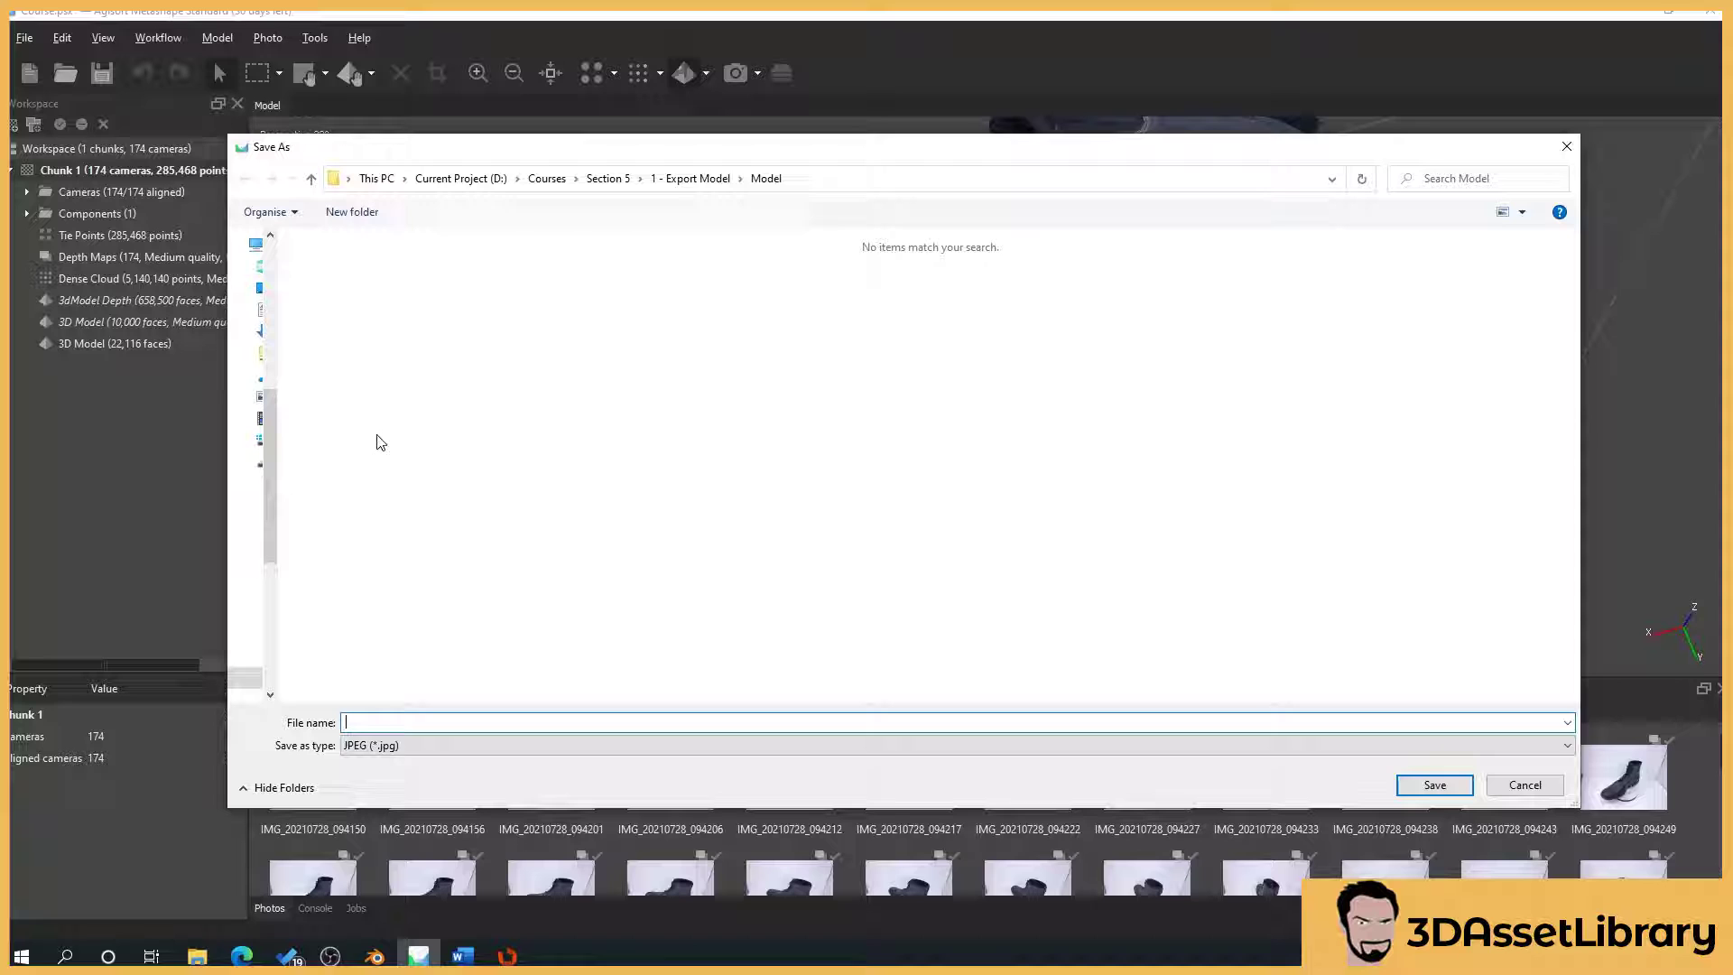
{"action": "left_click", "coordinate": [420, 747]}
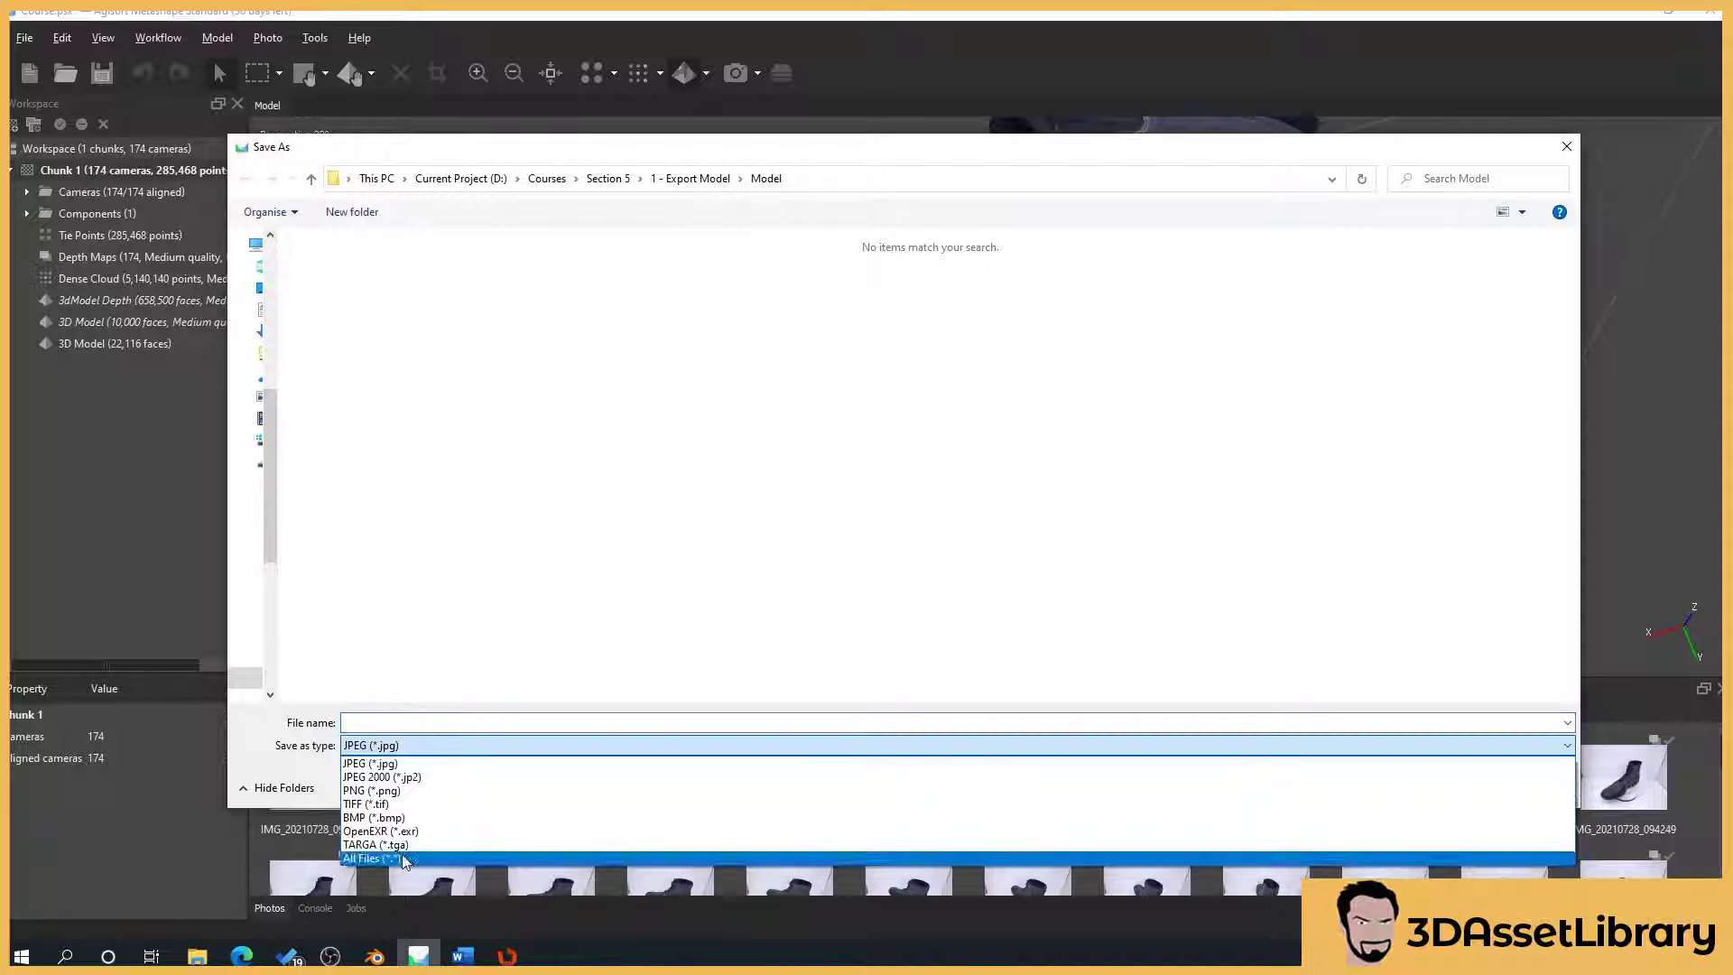
{"action": "left_click", "coordinate": [388, 774]}
{"action": "left_click", "coordinate": [407, 723]}
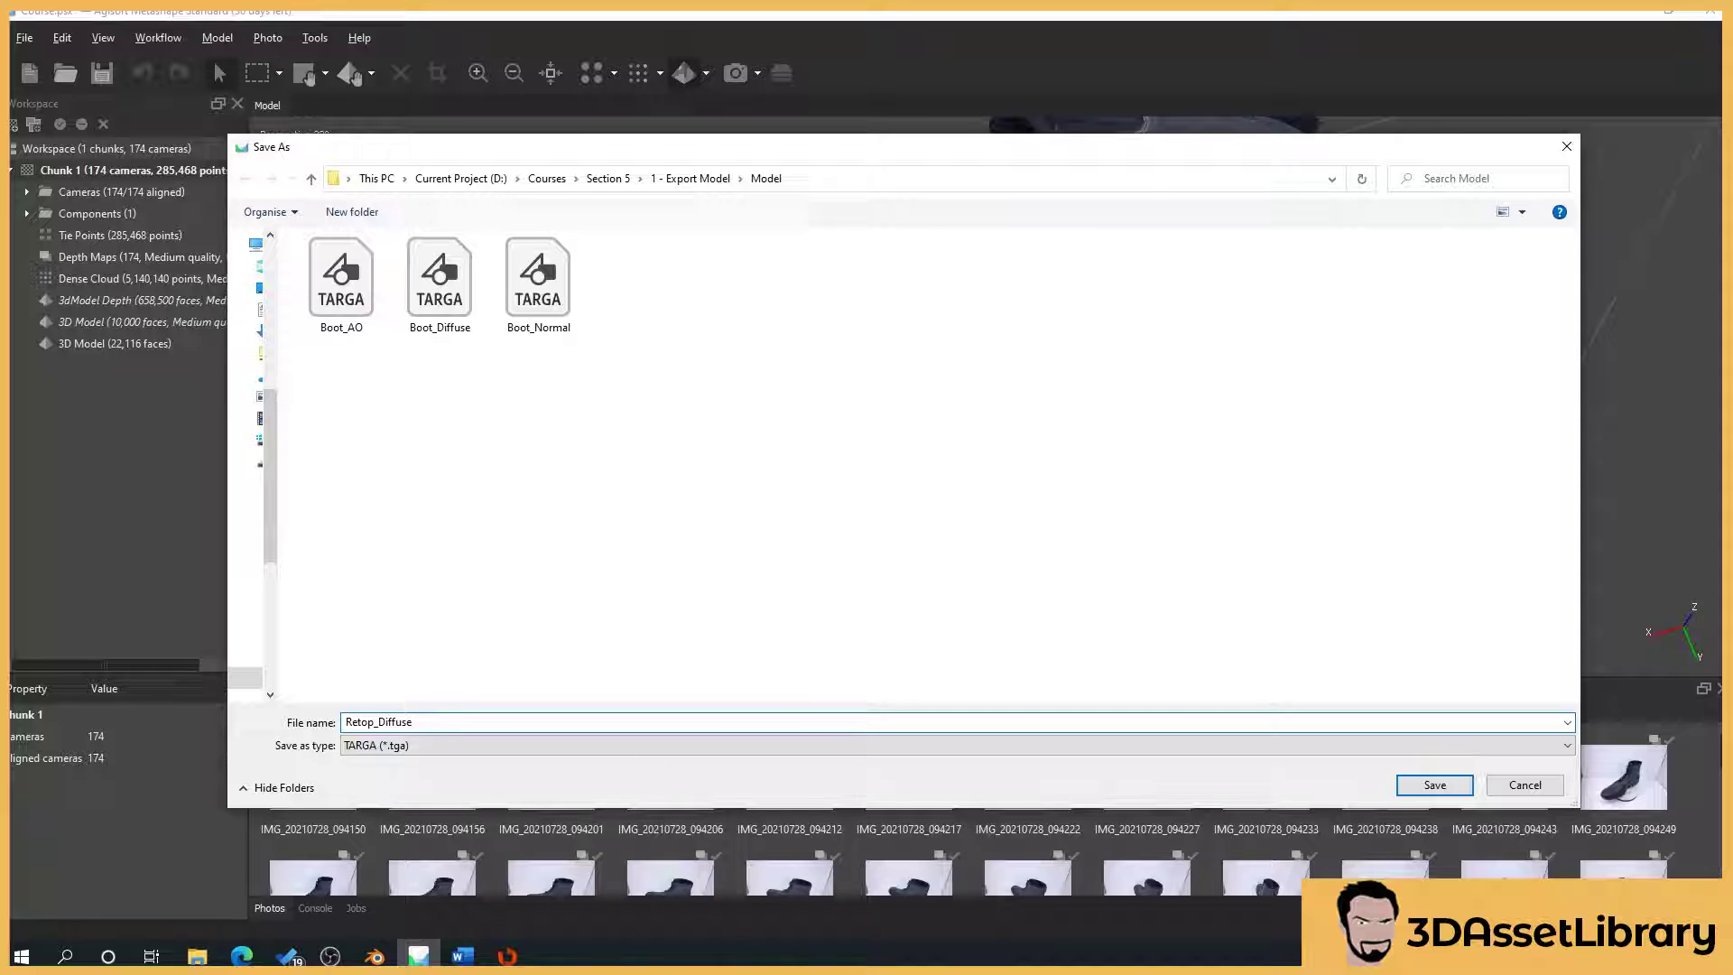
{"action": "key", "text": "Return"}
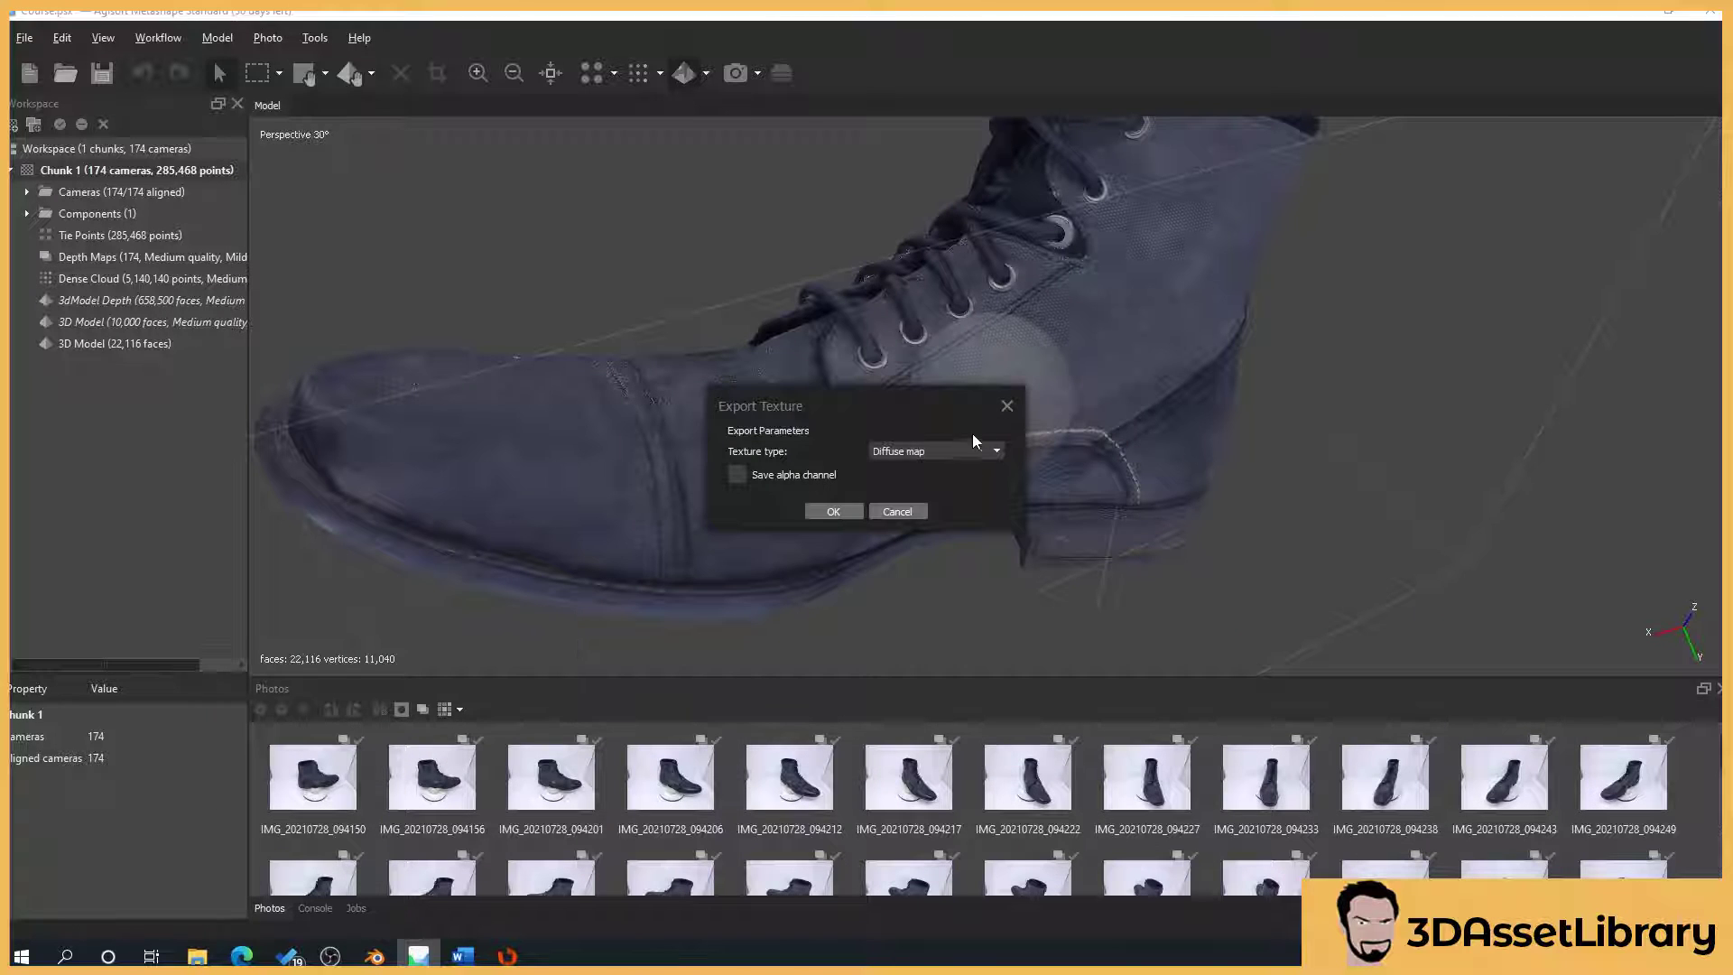
{"action": "left_click", "coordinate": [974, 453]}
{"action": "left_click", "coordinate": [823, 435]}
{"action": "left_click", "coordinate": [833, 512]}
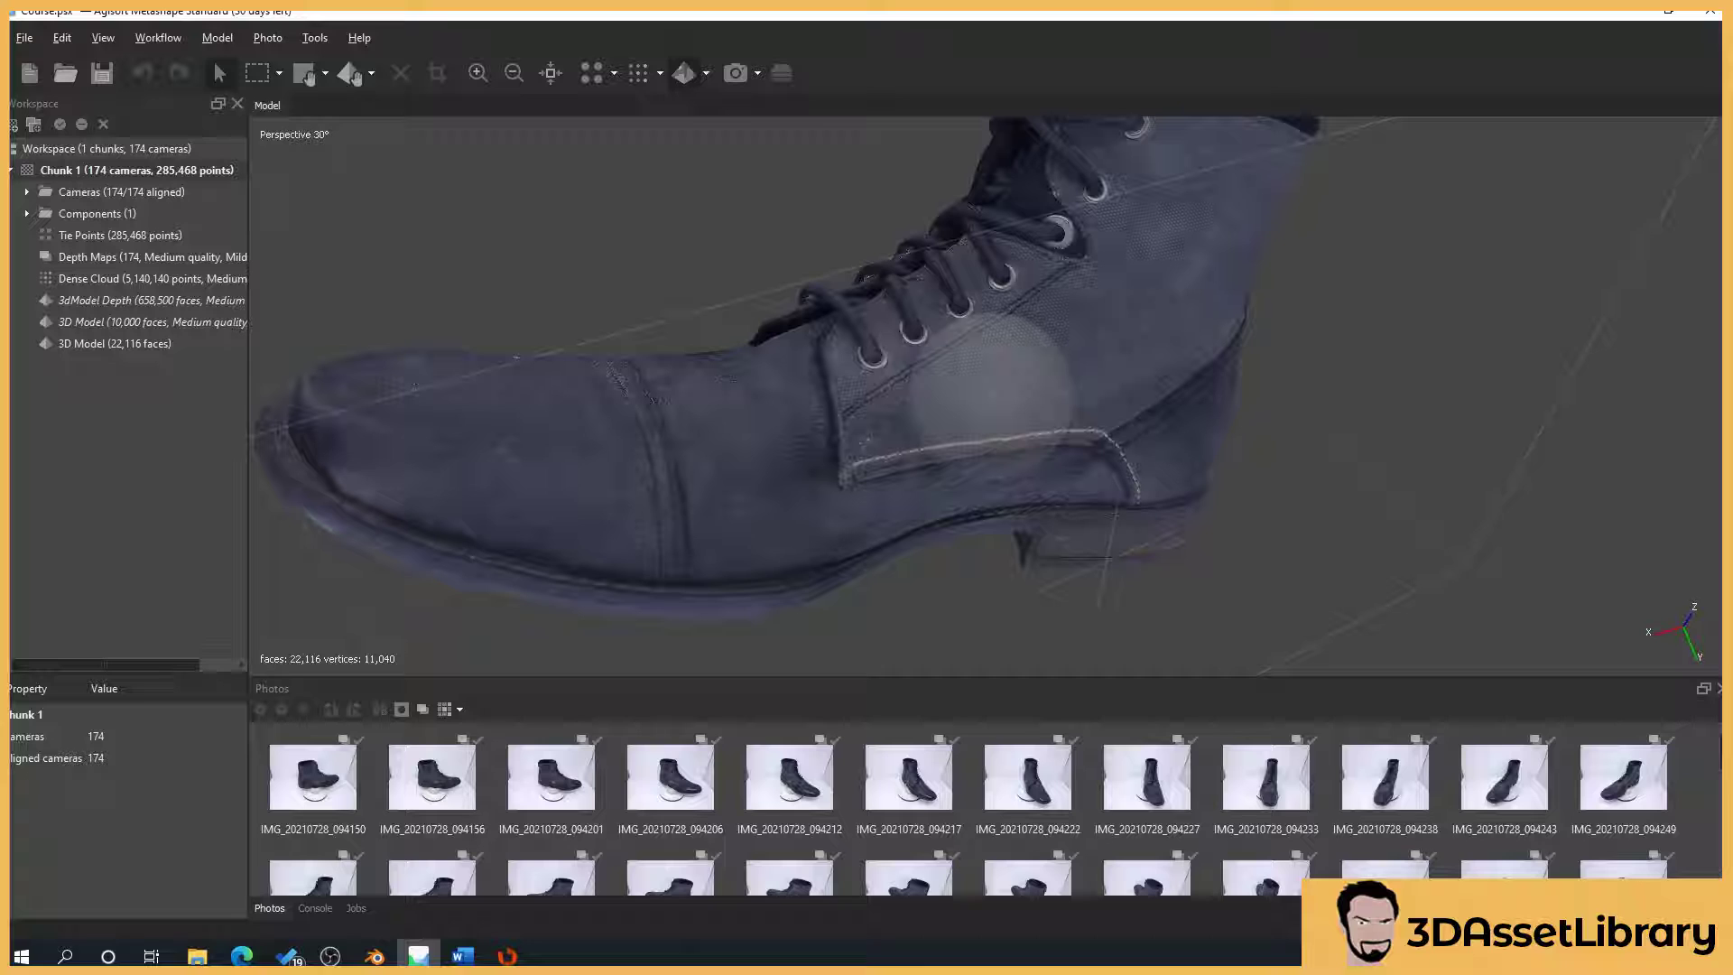
- Switch to Blender and delete the existing boot model
{"action": "left_click", "coordinate": [375, 956]}
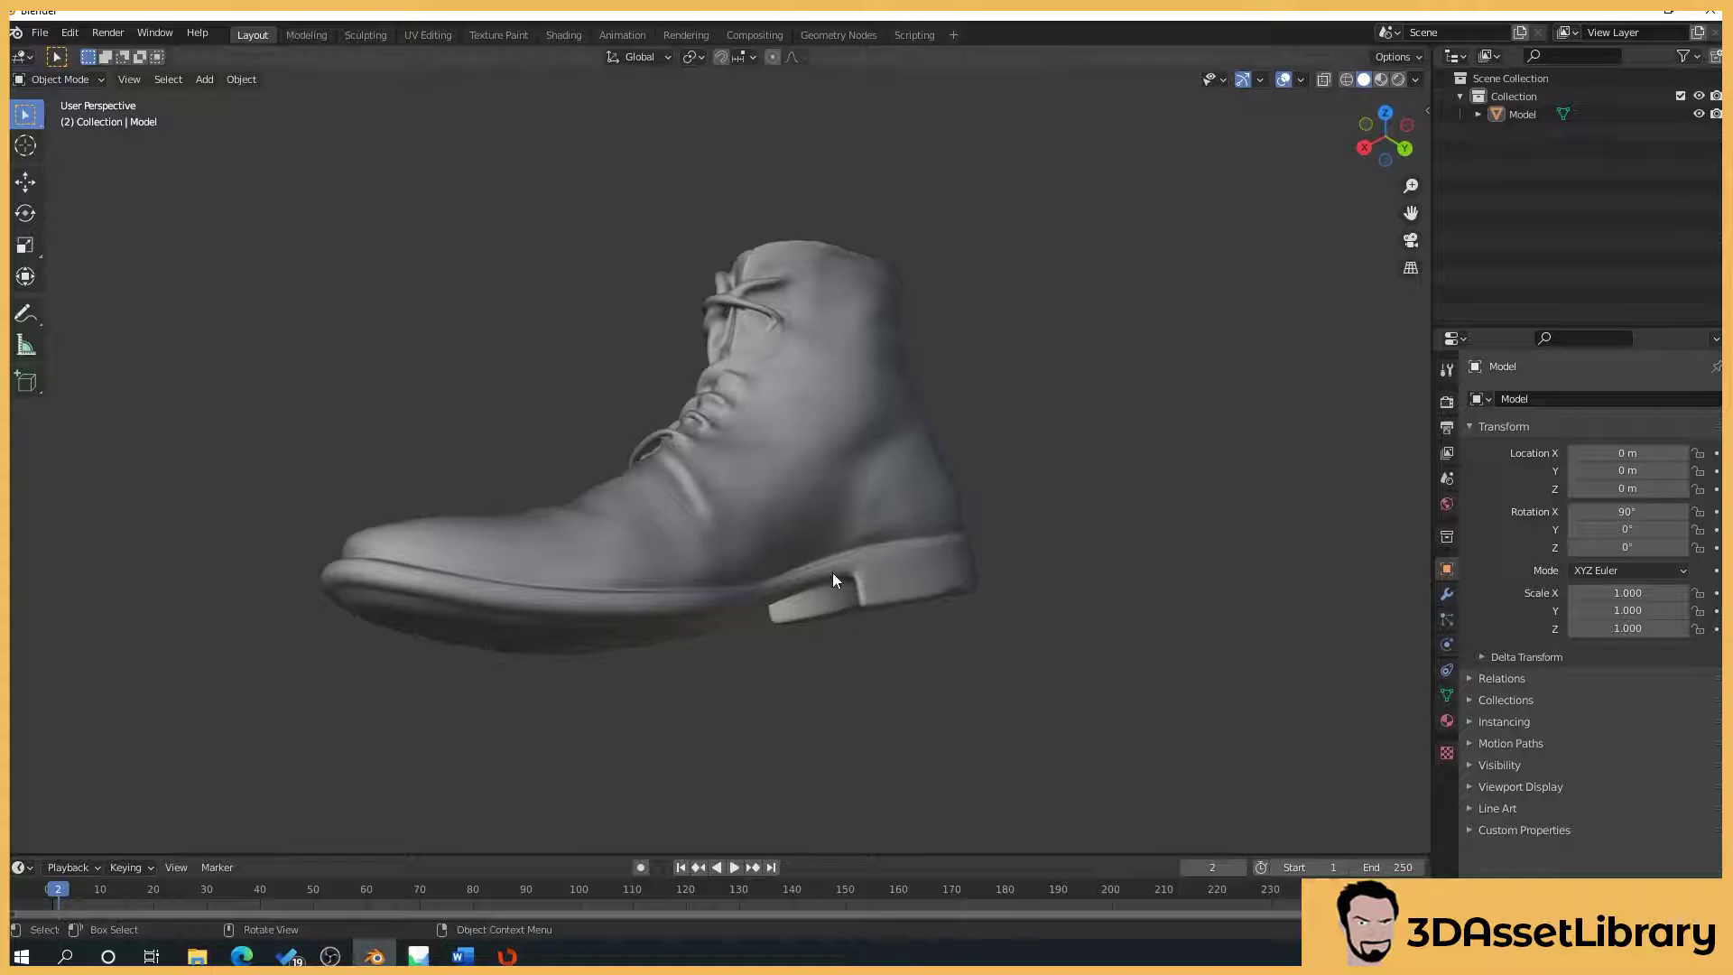
{"action": "left_click", "coordinate": [794, 461]}
{"action": "key", "text": "Delete"}
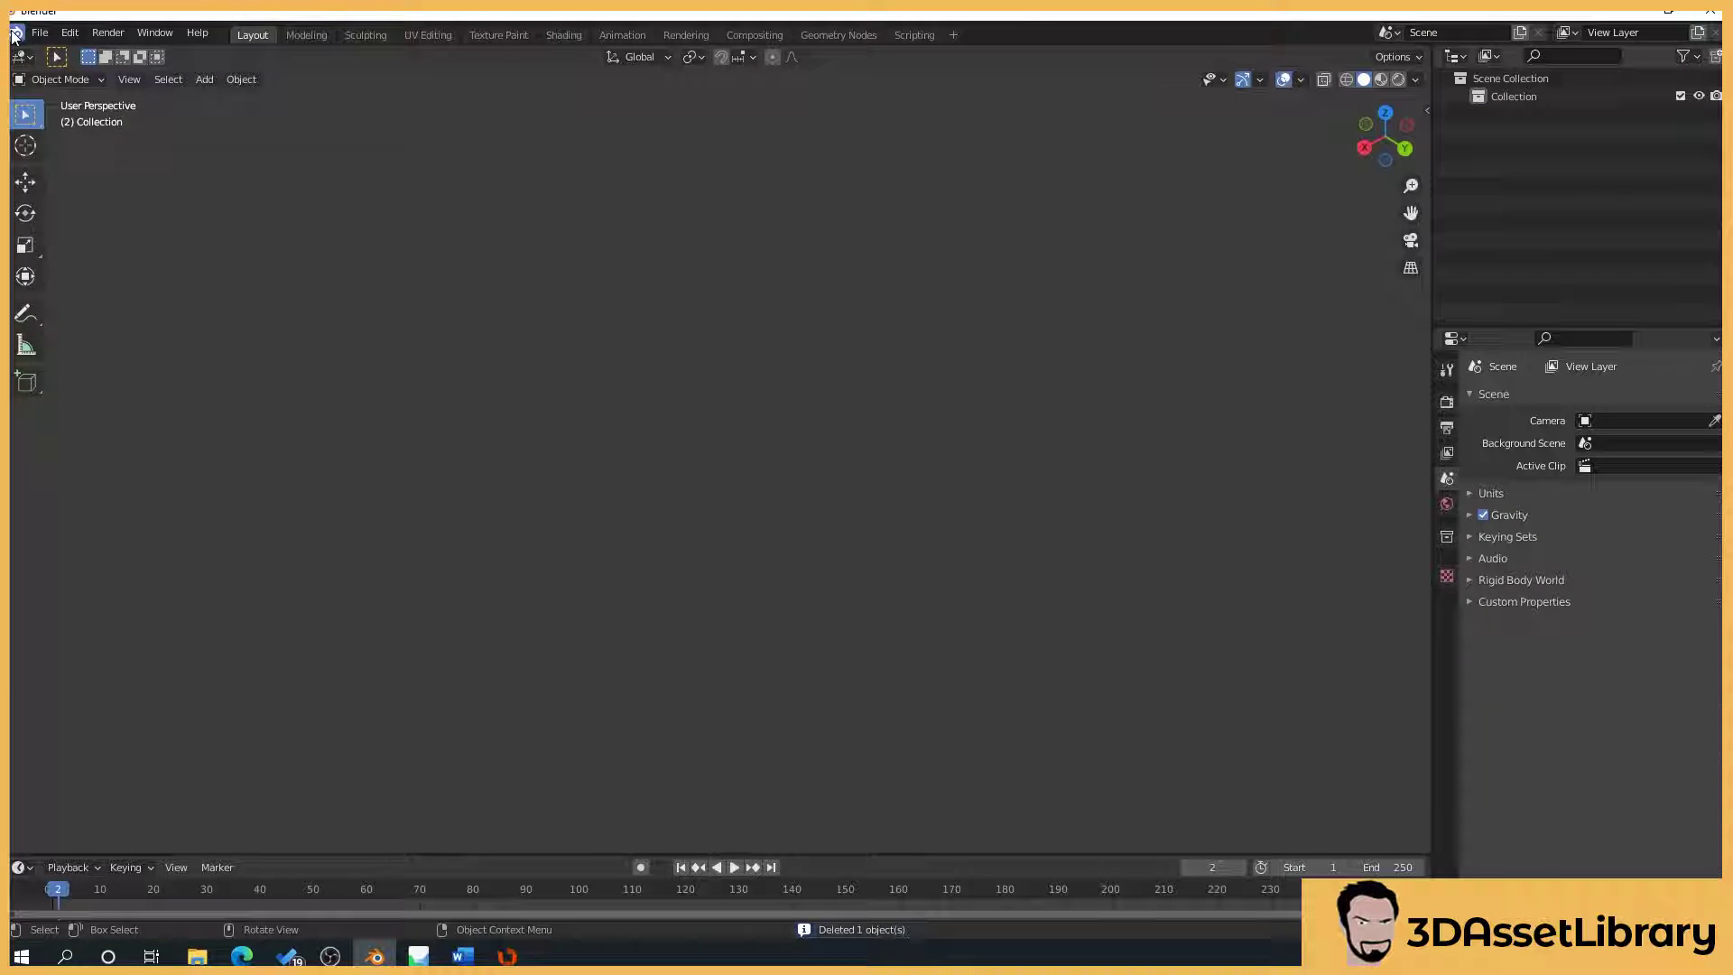
- Import Boot_Retopo.fbx into the scene and clear the selection
{"action": "left_click", "coordinate": [41, 37]}
{"action": "mouse_move", "coordinate": [68, 278]}
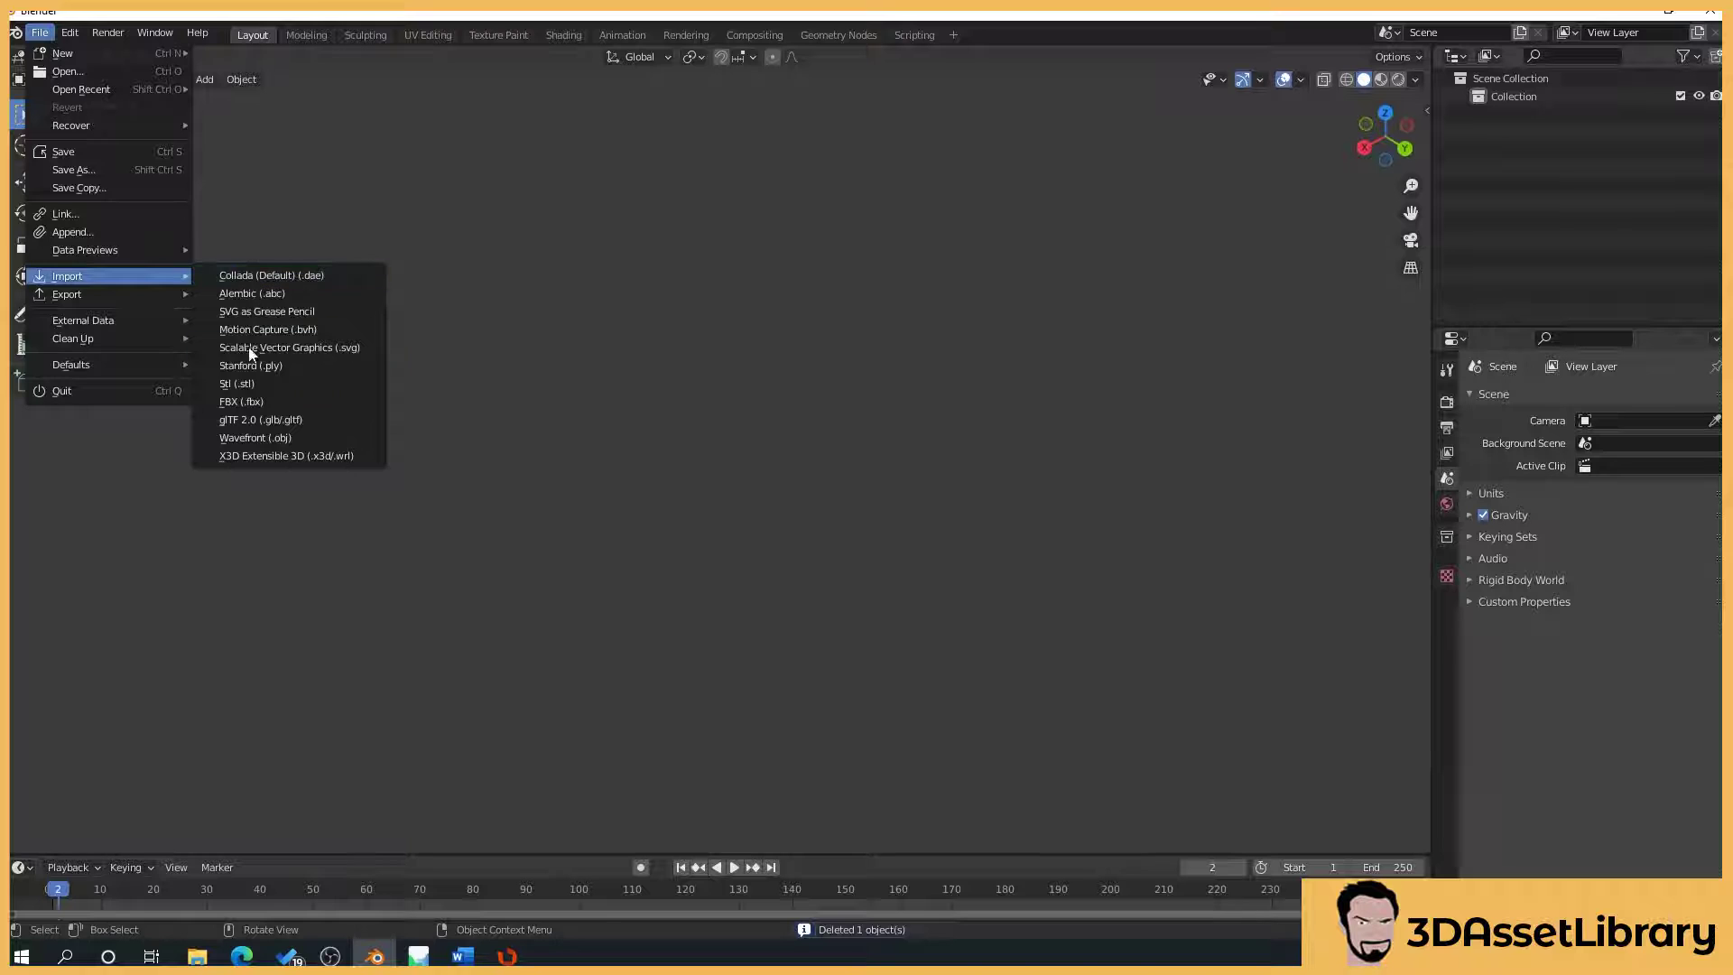
{"action": "left_click", "coordinate": [268, 401]}
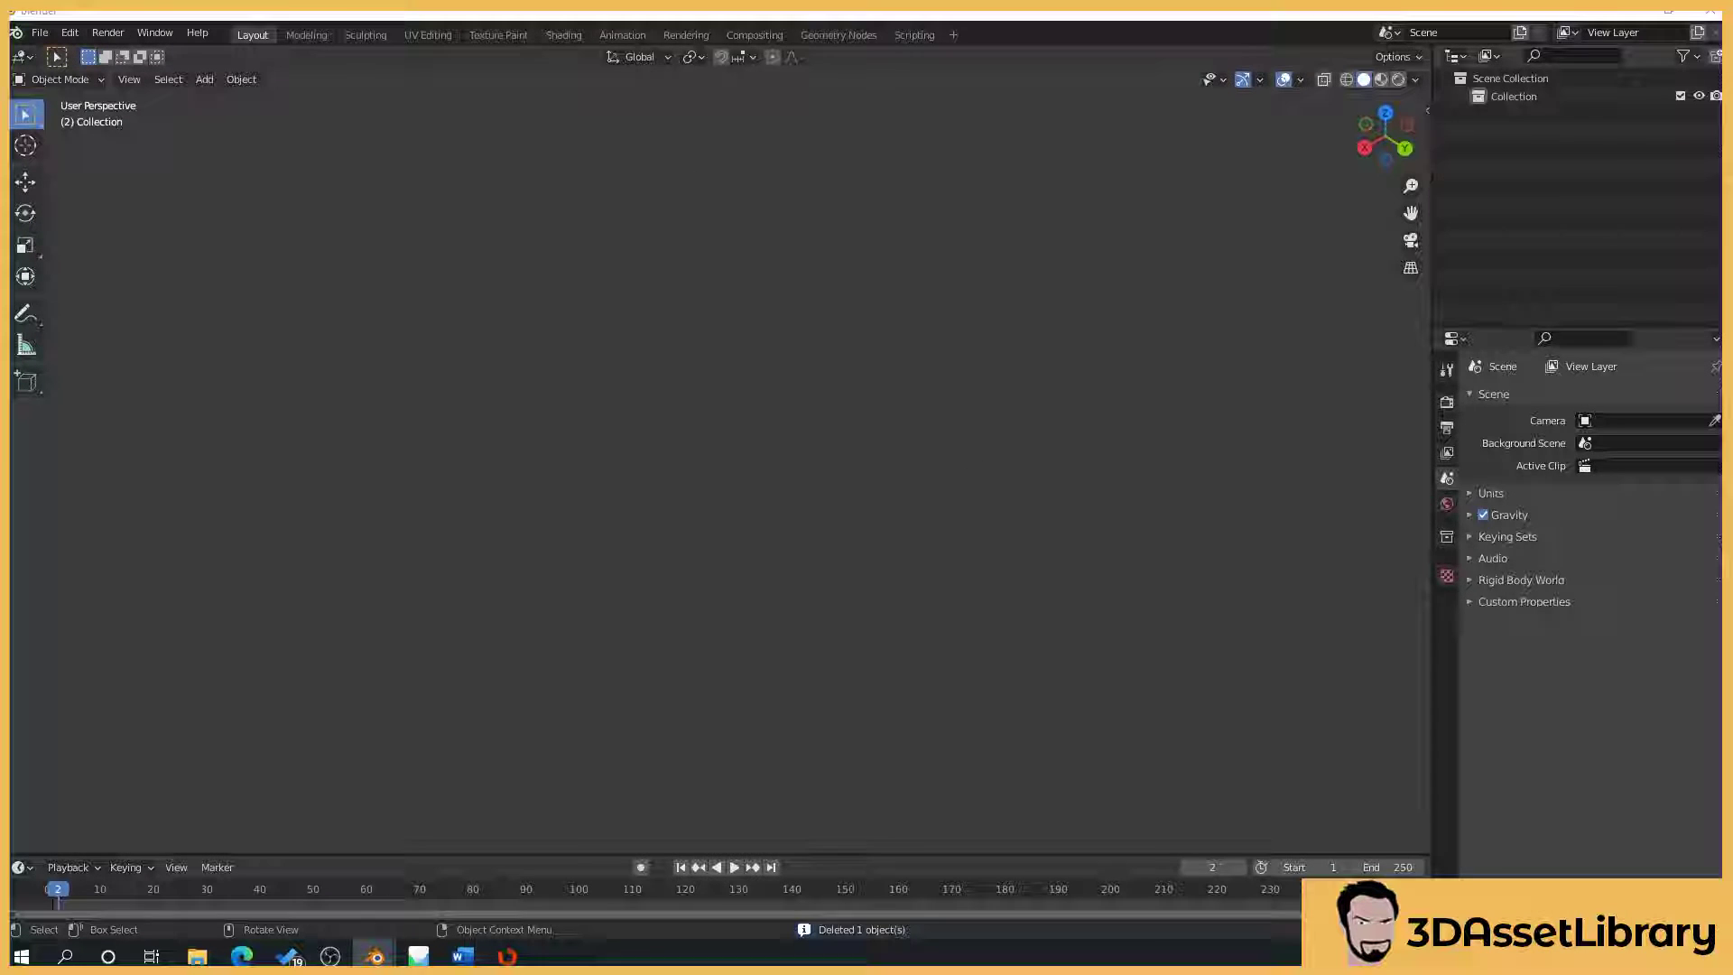
{"action": "left_click_drag", "start_coordinate": [973, 271], "coordinate": [804, 136]}
{"action": "double_click", "coordinate": [718, 224]}
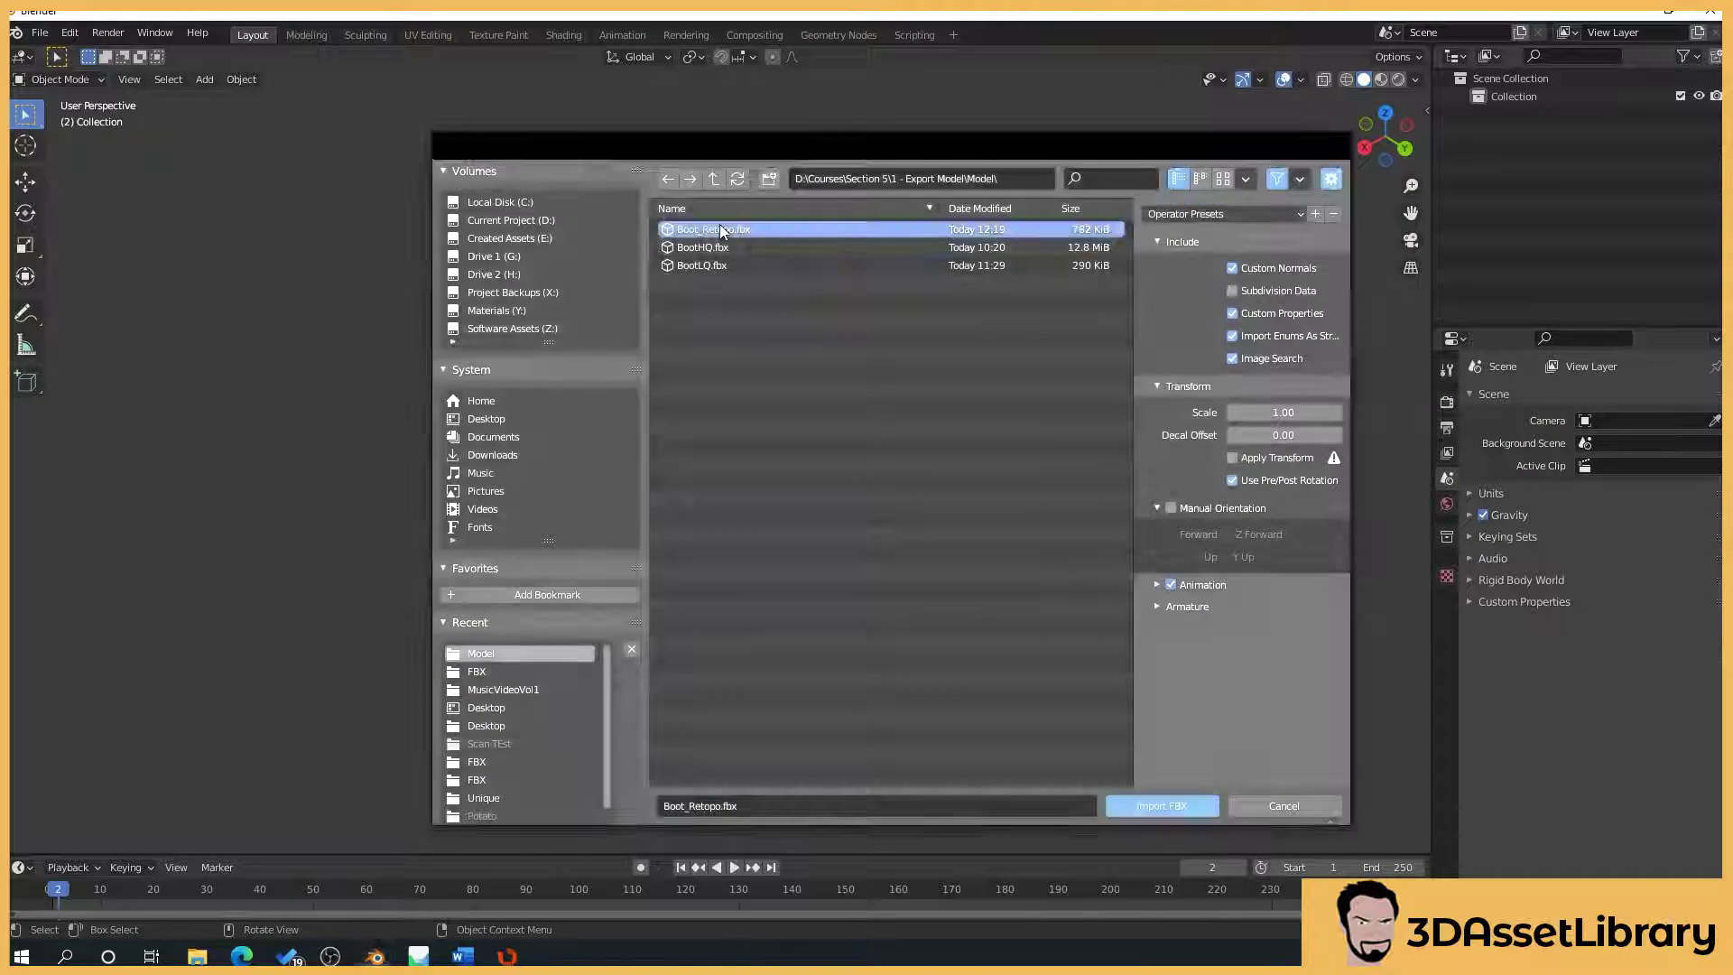
{"action": "scroll", "coordinate": [852, 512], "scroll_direction": "up", "scroll_amount": 2}
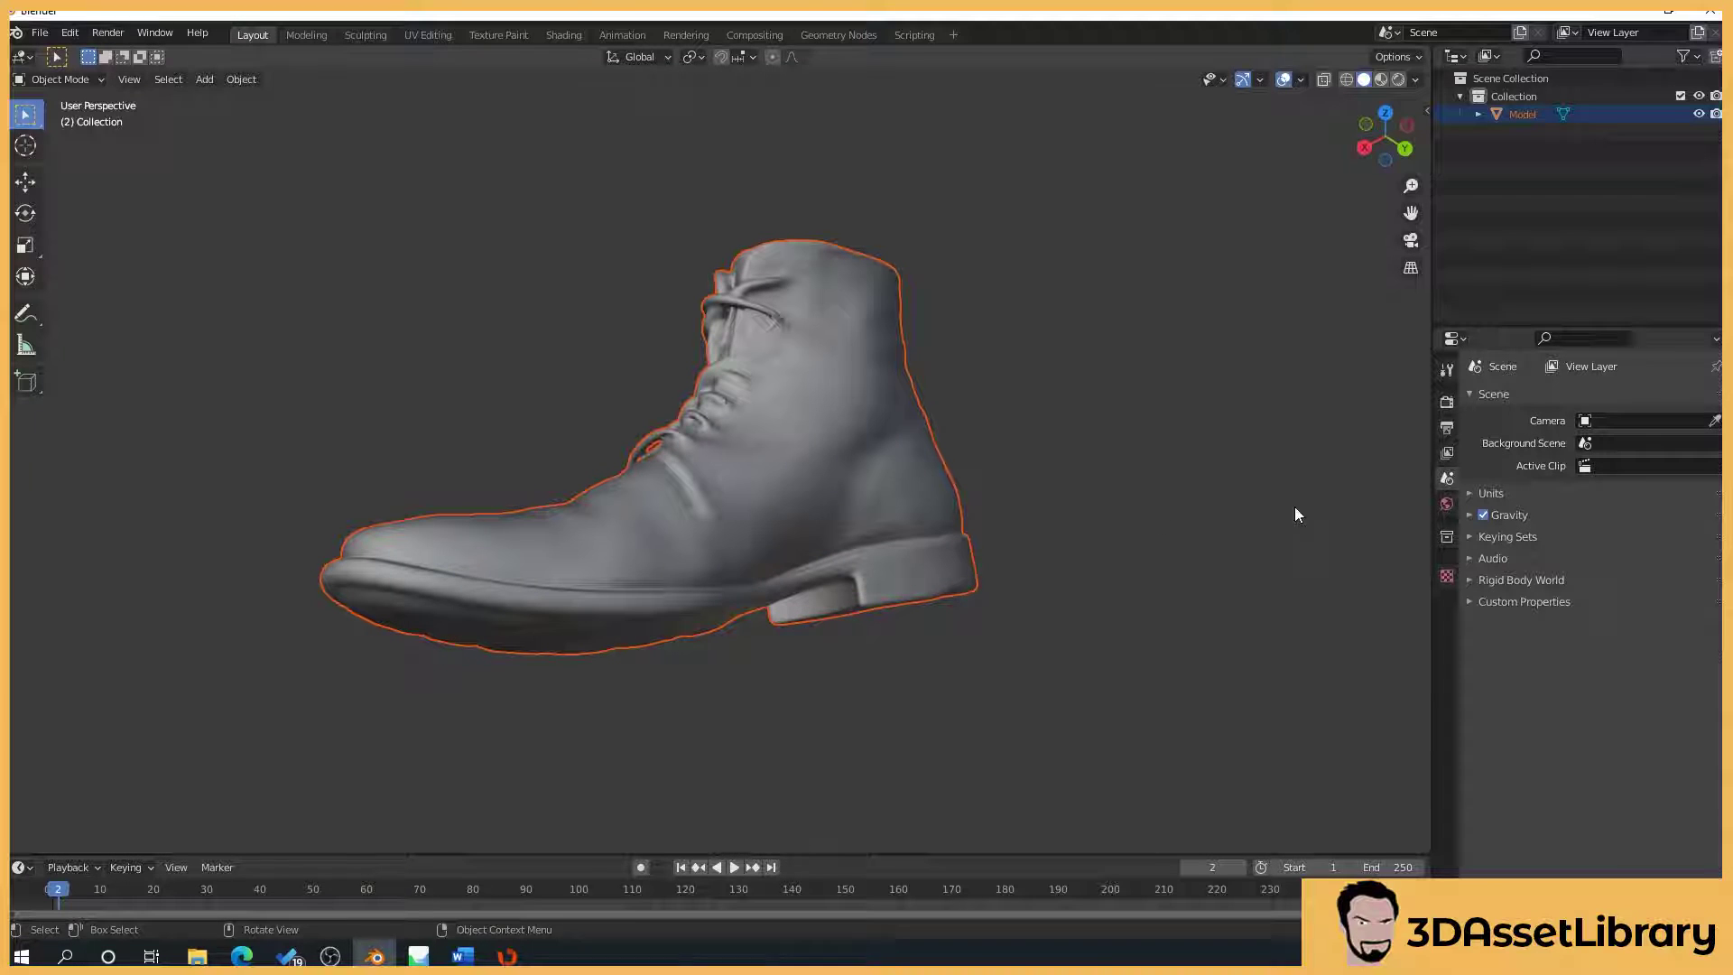
{"action": "left_click", "coordinate": [1016, 488]}
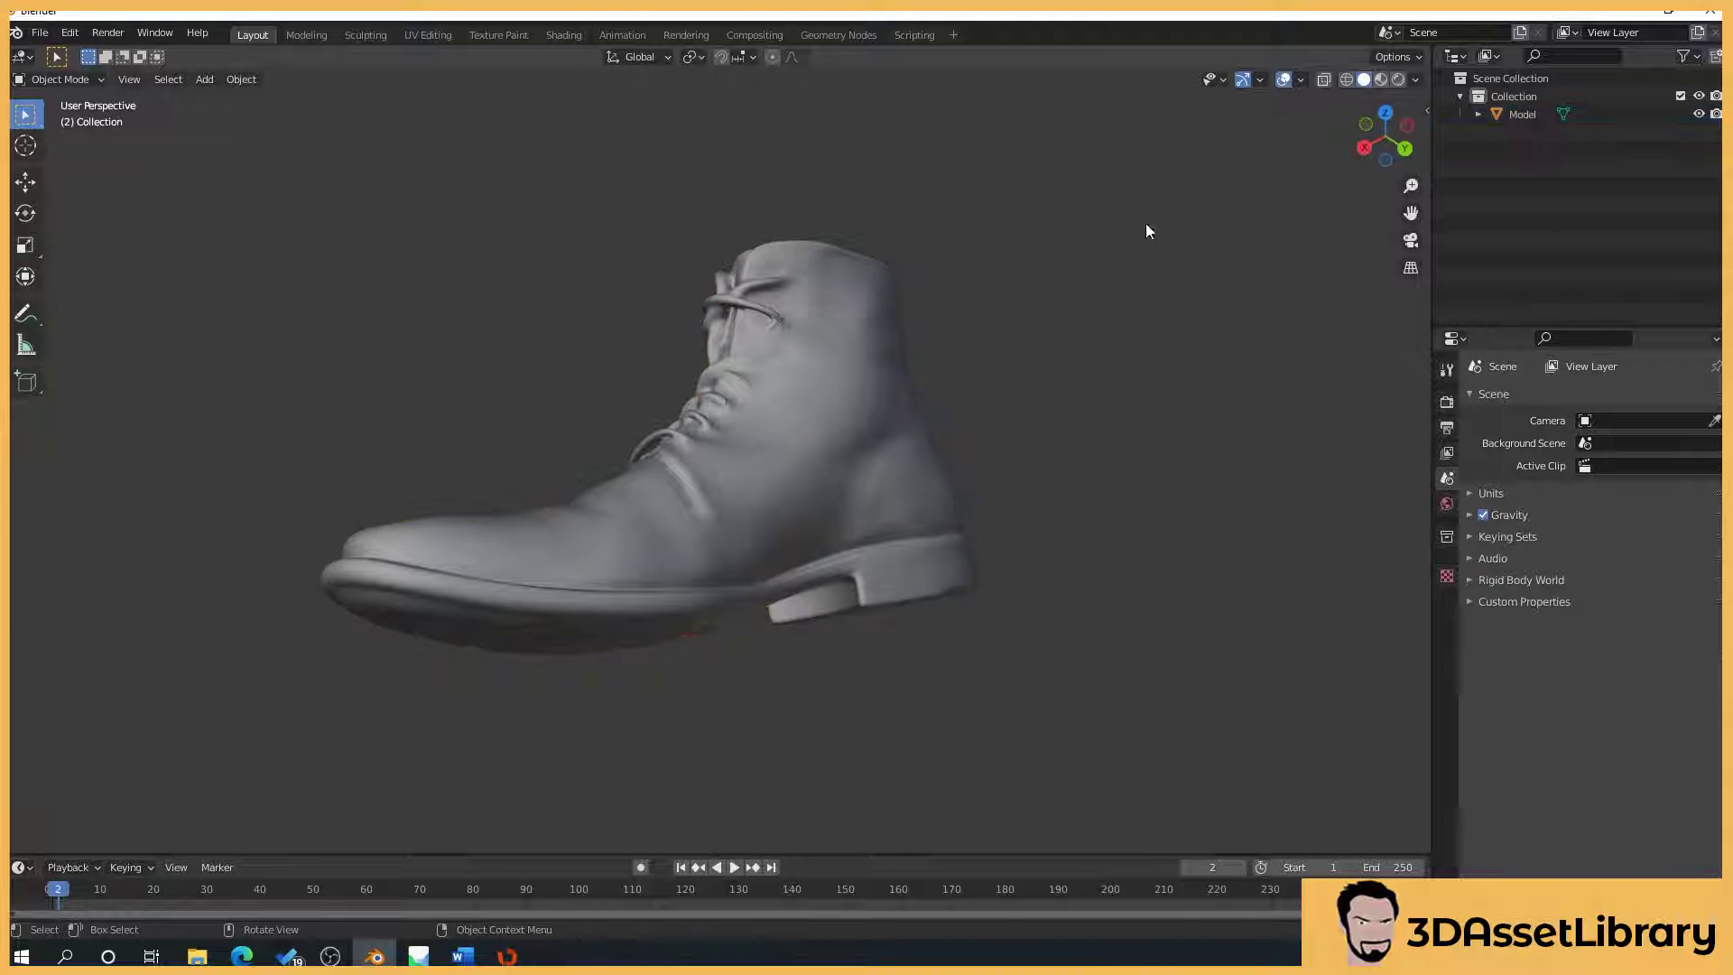
- Connect an Image Texture node to the boot material's Base Color
{"action": "left_click", "coordinate": [746, 457]}
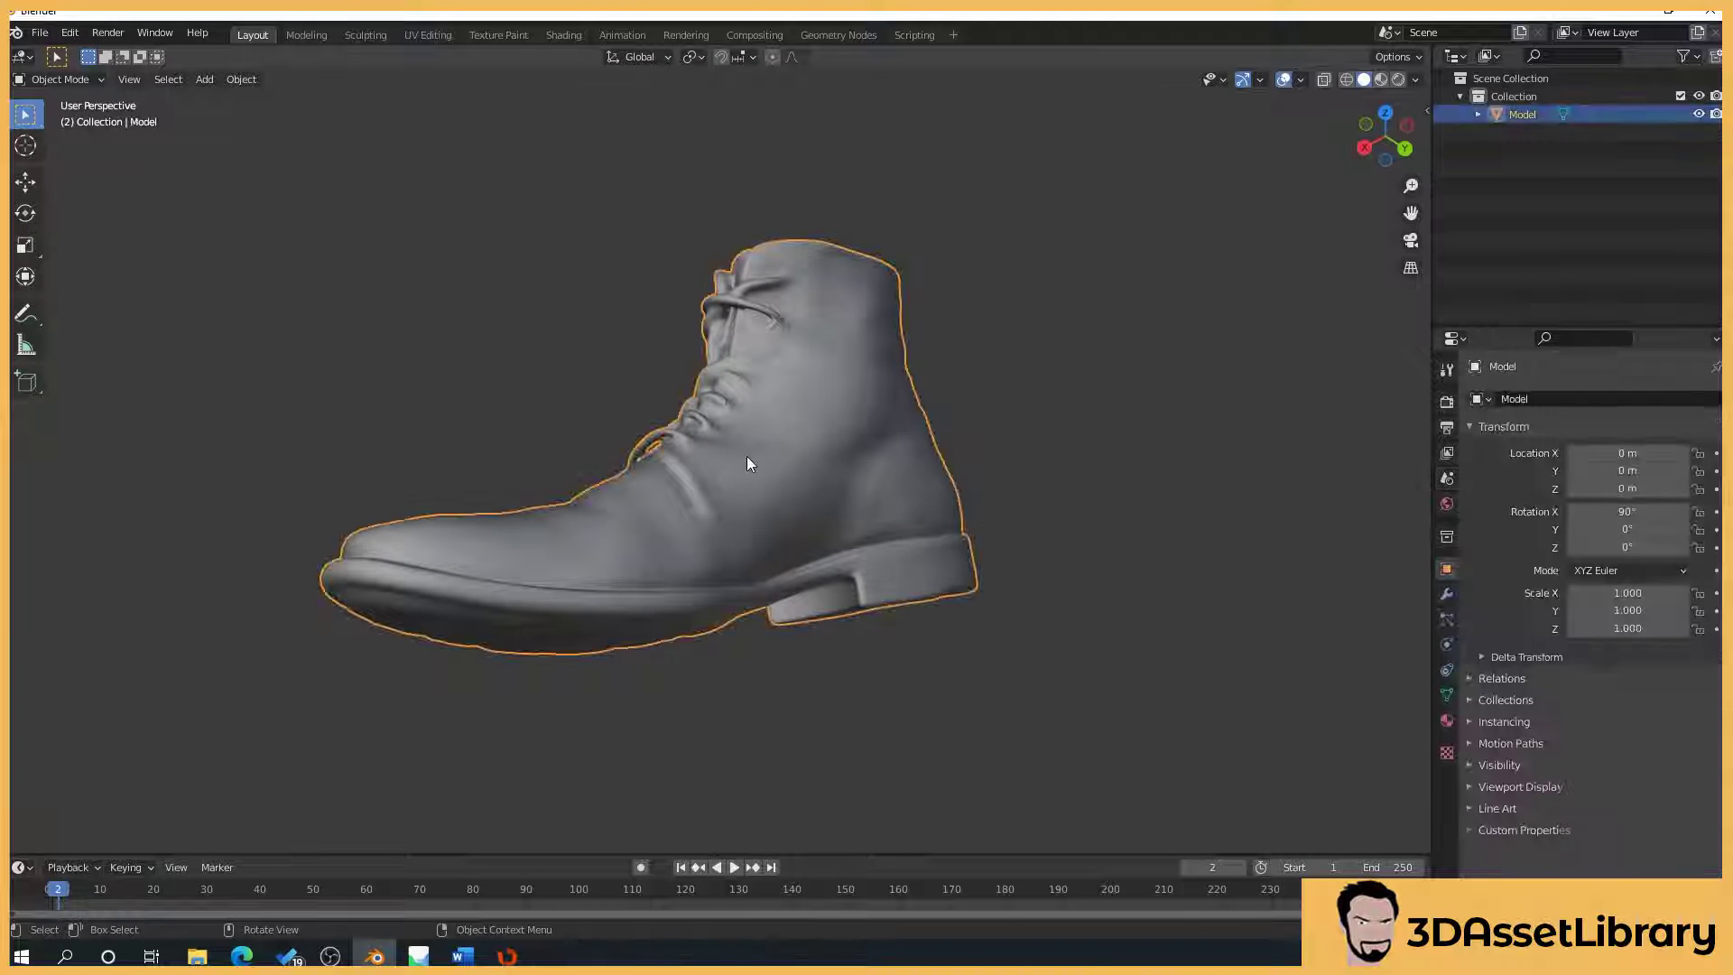
{"action": "left_click", "coordinate": [1447, 720]}
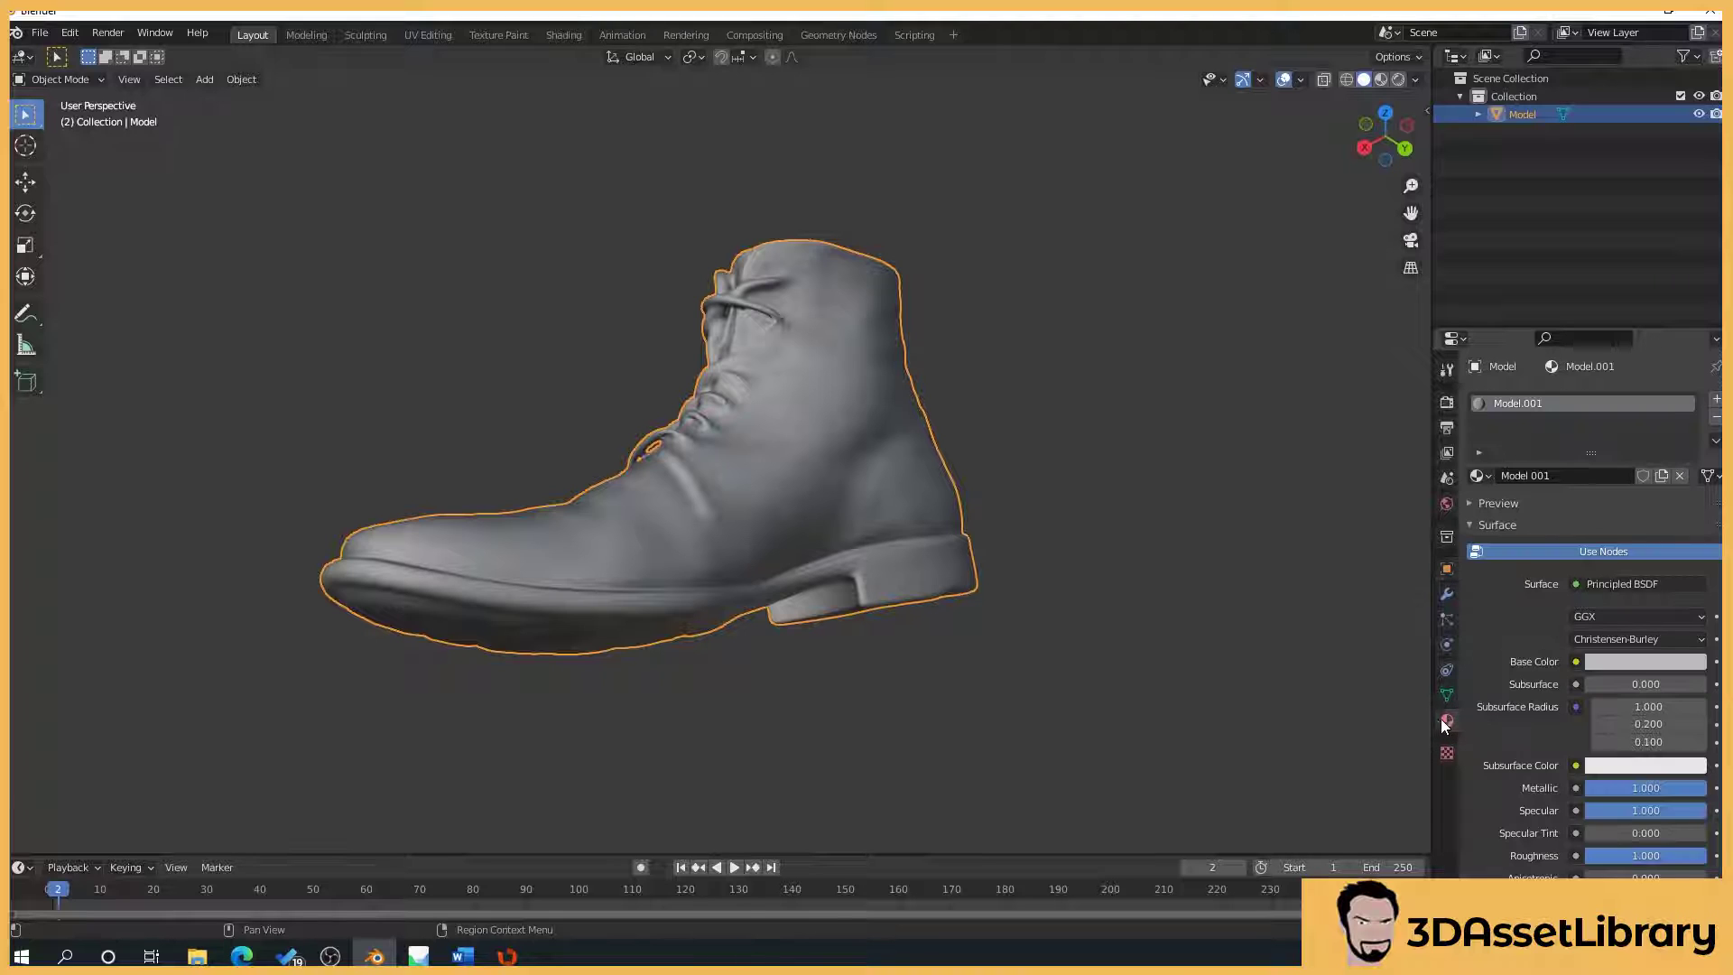
{"action": "left_click_drag", "start_coordinate": [1457, 603], "coordinate": [1120, 623]}
{"action": "scroll", "coordinate": [1488, 674], "scroll_direction": "down", "scroll_amount": 2}
{"action": "left_click", "coordinate": [1443, 625]}
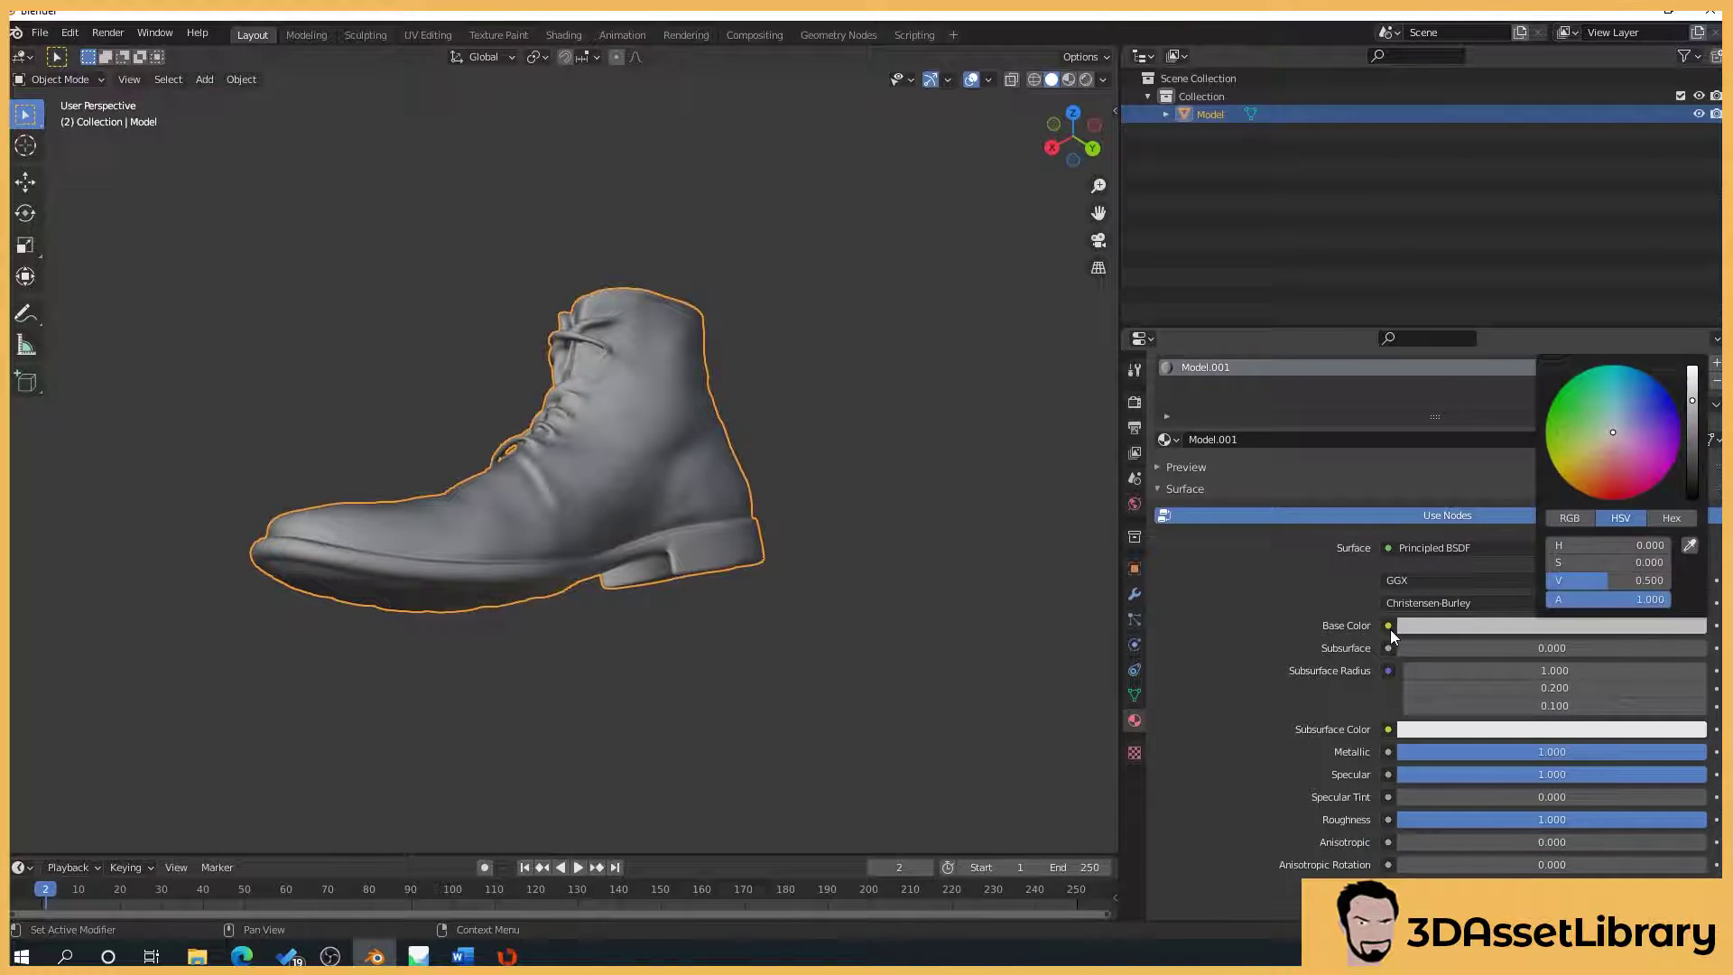
{"action": "left_click", "coordinate": [1388, 626]}
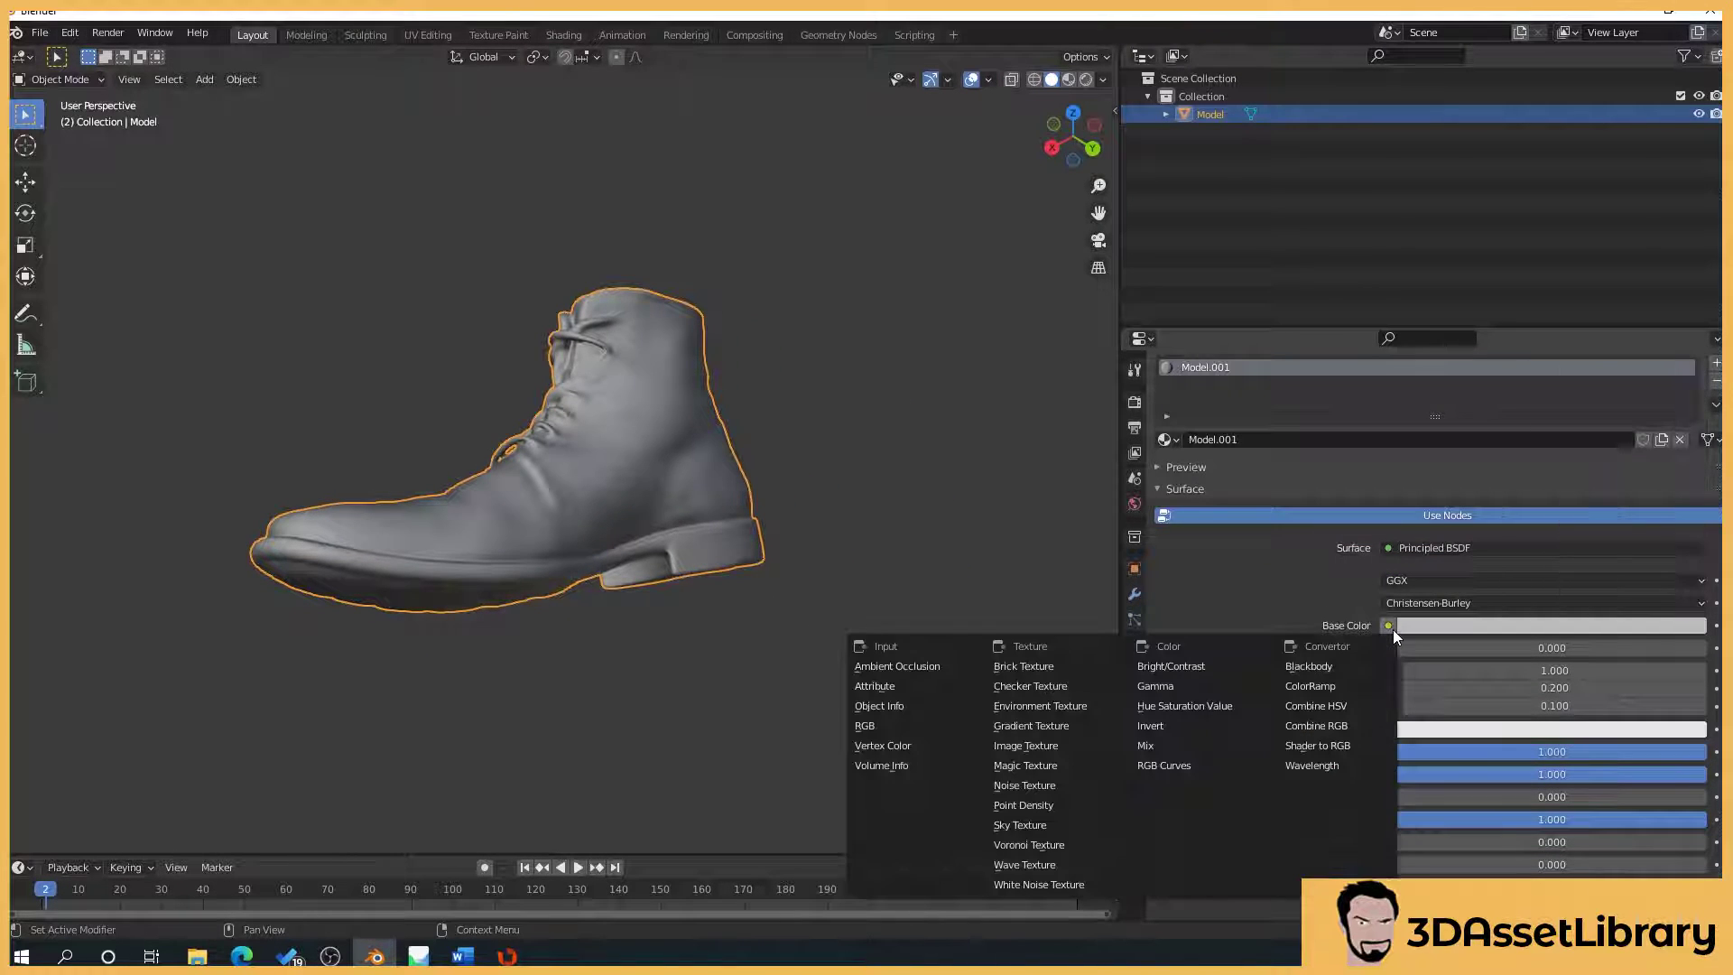
{"action": "left_click", "coordinate": [1045, 746]}
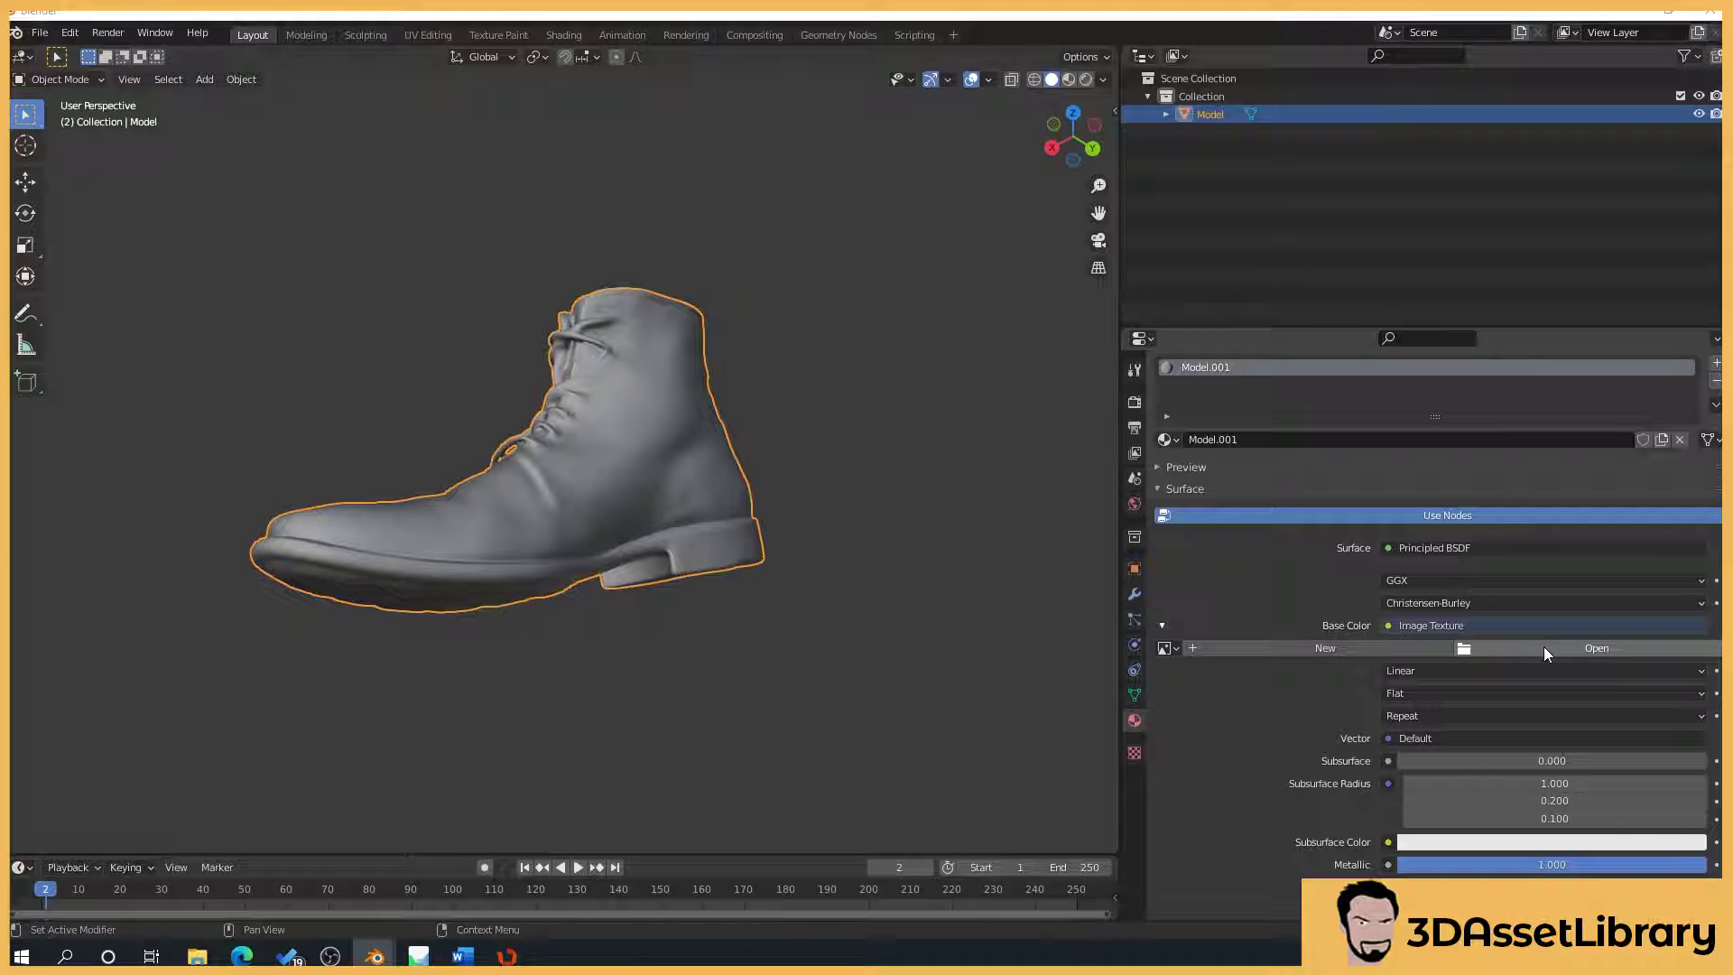
- Load Retop_Diffuse.tga into the image texture and switch to Material Preview shading
{"action": "left_click", "coordinate": [1544, 647]}
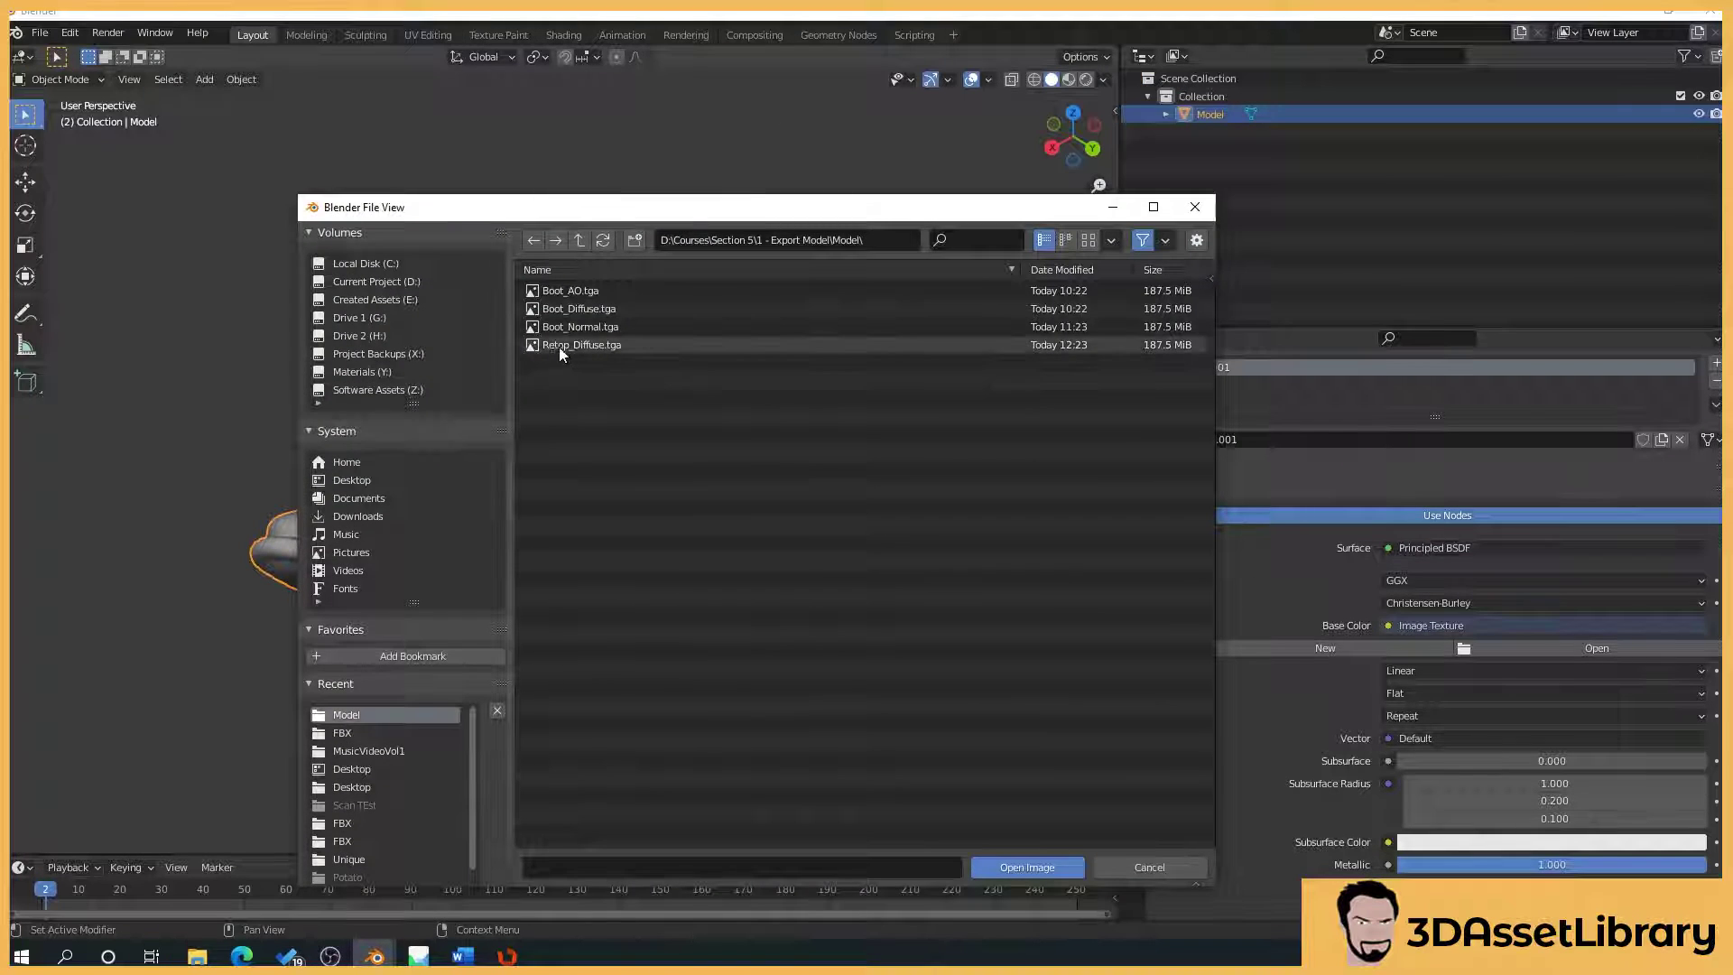
{"action": "left_click", "coordinate": [574, 347]}
{"action": "left_click", "coordinate": [1028, 867]}
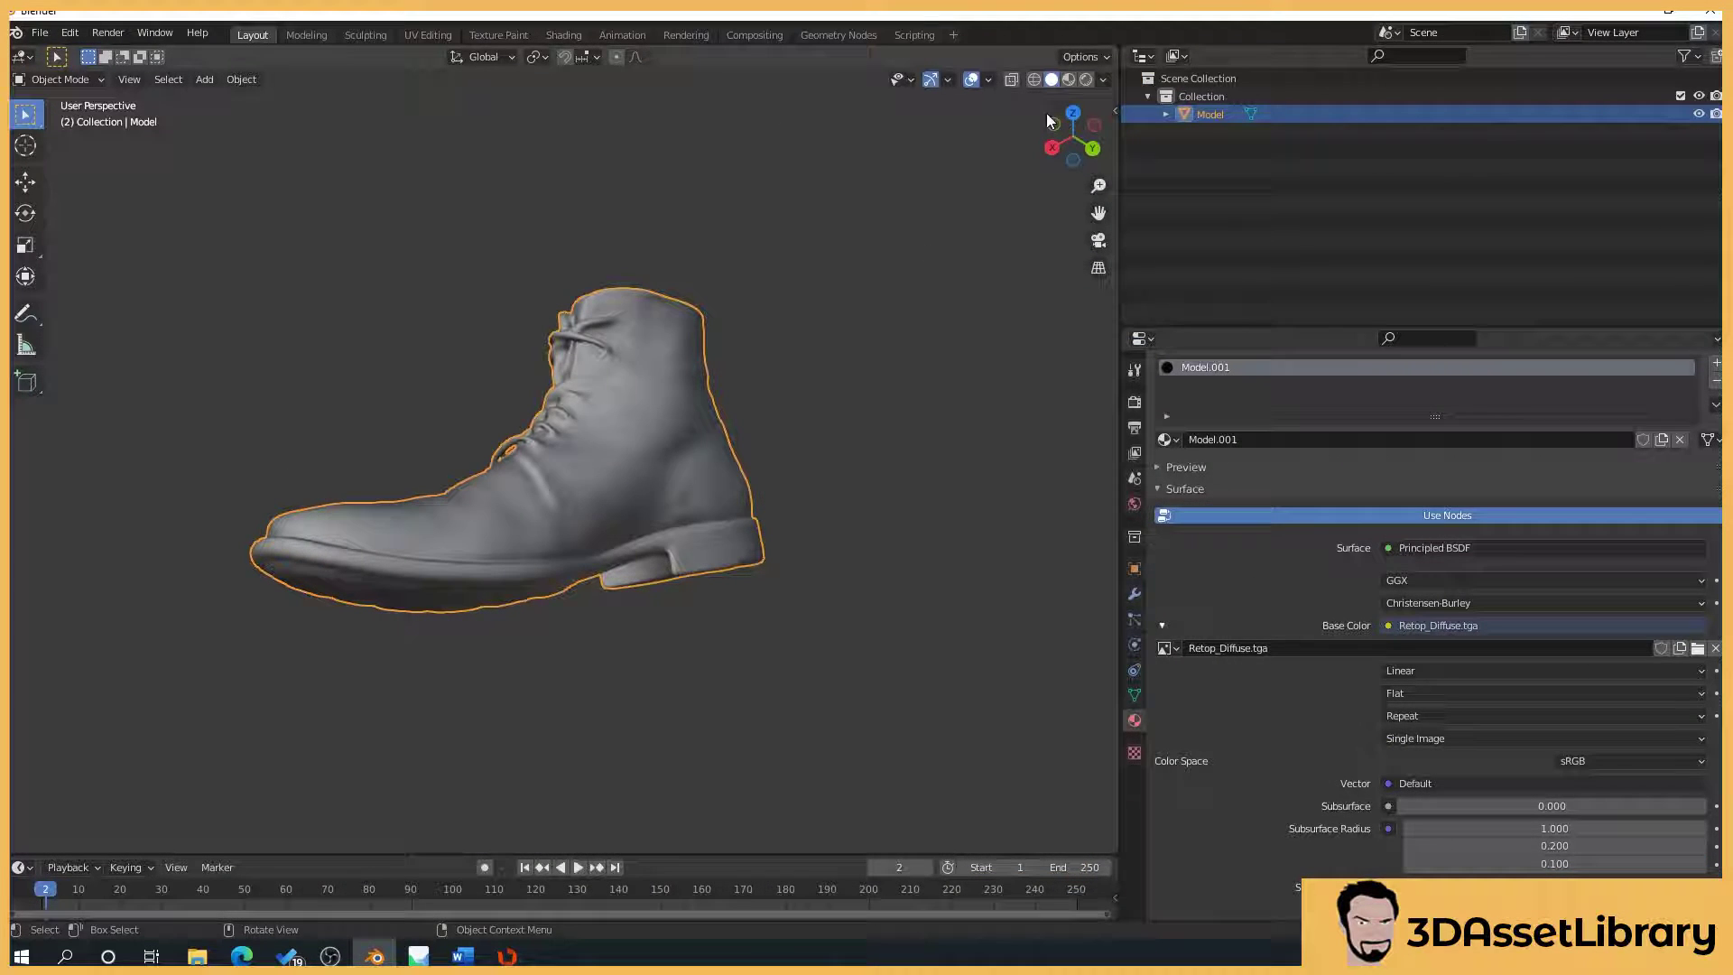
{"action": "left_click", "coordinate": [1068, 80]}
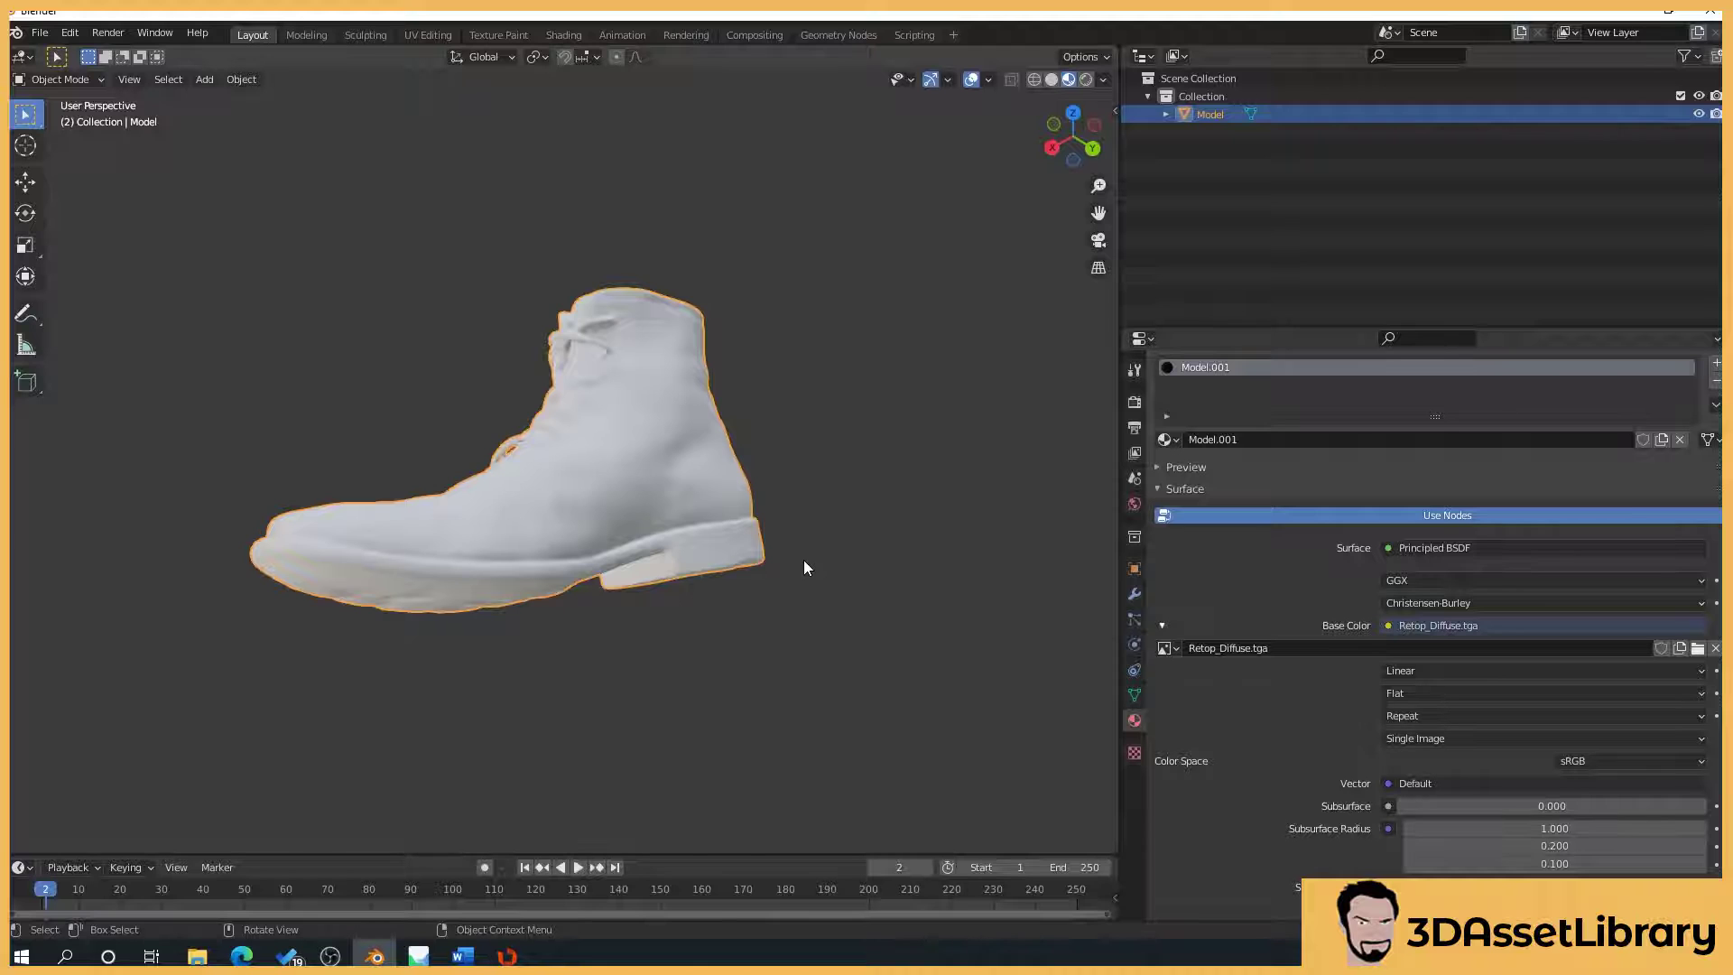
{"action": "scroll", "coordinate": [803, 568], "scroll_direction": "up", "scroll_amount": 1}
{"action": "scroll", "coordinate": [852, 457], "scroll_direction": "up", "scroll_amount": 1}
{"action": "scroll", "coordinate": [852, 458], "scroll_direction": "down", "scroll_amount": 1}
{"action": "mouse_move", "coordinate": [408, 311]}
{"action": "left_mouse_down"}
{"action": "mouse_move", "coordinate": [530, 282]}
{"action": "mouse_move", "coordinate": [399, 311]}
{"action": "left_mouse_up"}
{"action": "scroll", "coordinate": [128, 393], "scroll_direction": "up", "scroll_amount": 2}
{"action": "scroll", "coordinate": [345, 329], "scroll_direction": "down", "scroll_amount": 1, "text": "alt"}
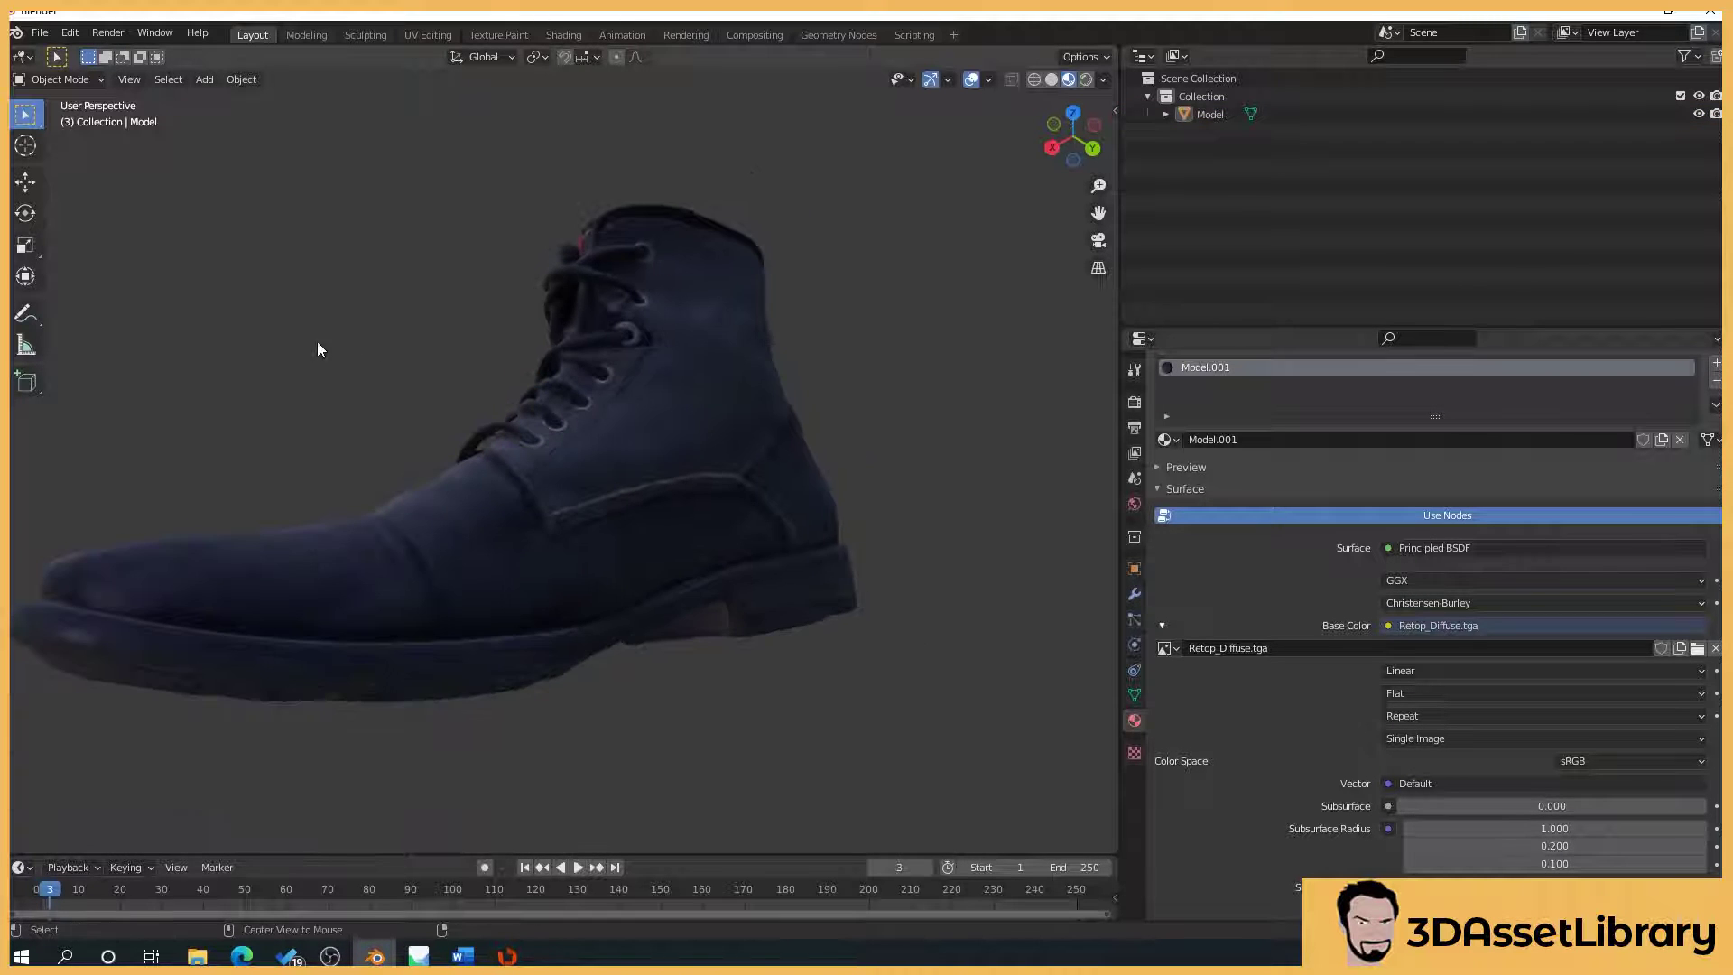
{"action": "mouse_move", "coordinate": [428, 412]}
{"action": "middle_mouse_down"}
{"action": "mouse_move", "coordinate": [379, 442]}
{"action": "mouse_move", "coordinate": [519, 356]}
{"action": "mouse_move", "coordinate": [329, 577]}
{"action": "mouse_move", "coordinate": [548, 465]}
{"action": "mouse_move", "coordinate": [632, 388]}
{"action": "middle_mouse_up"}
{"action": "left_click", "coordinate": [1035, 80]}
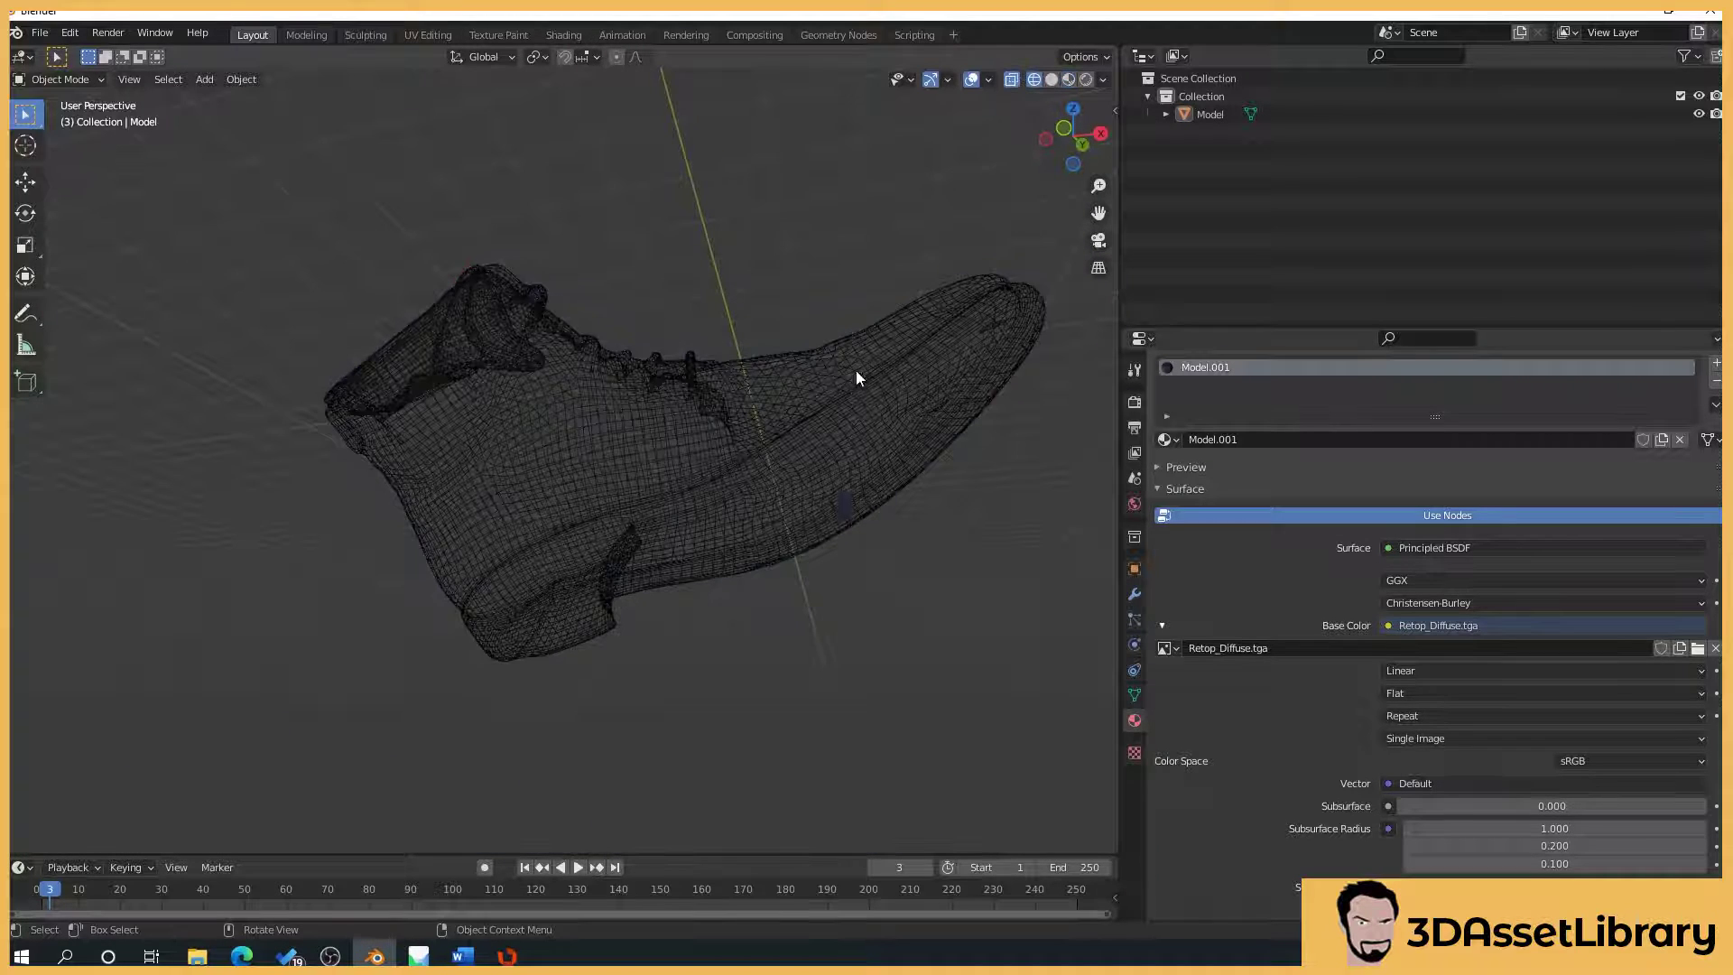
{"action": "scroll", "coordinate": [855, 461], "scroll_direction": "up", "scroll_amount": 4}
{"action": "middle_click_drag", "start_coordinate": [872, 379], "coordinate": [731, 340]}
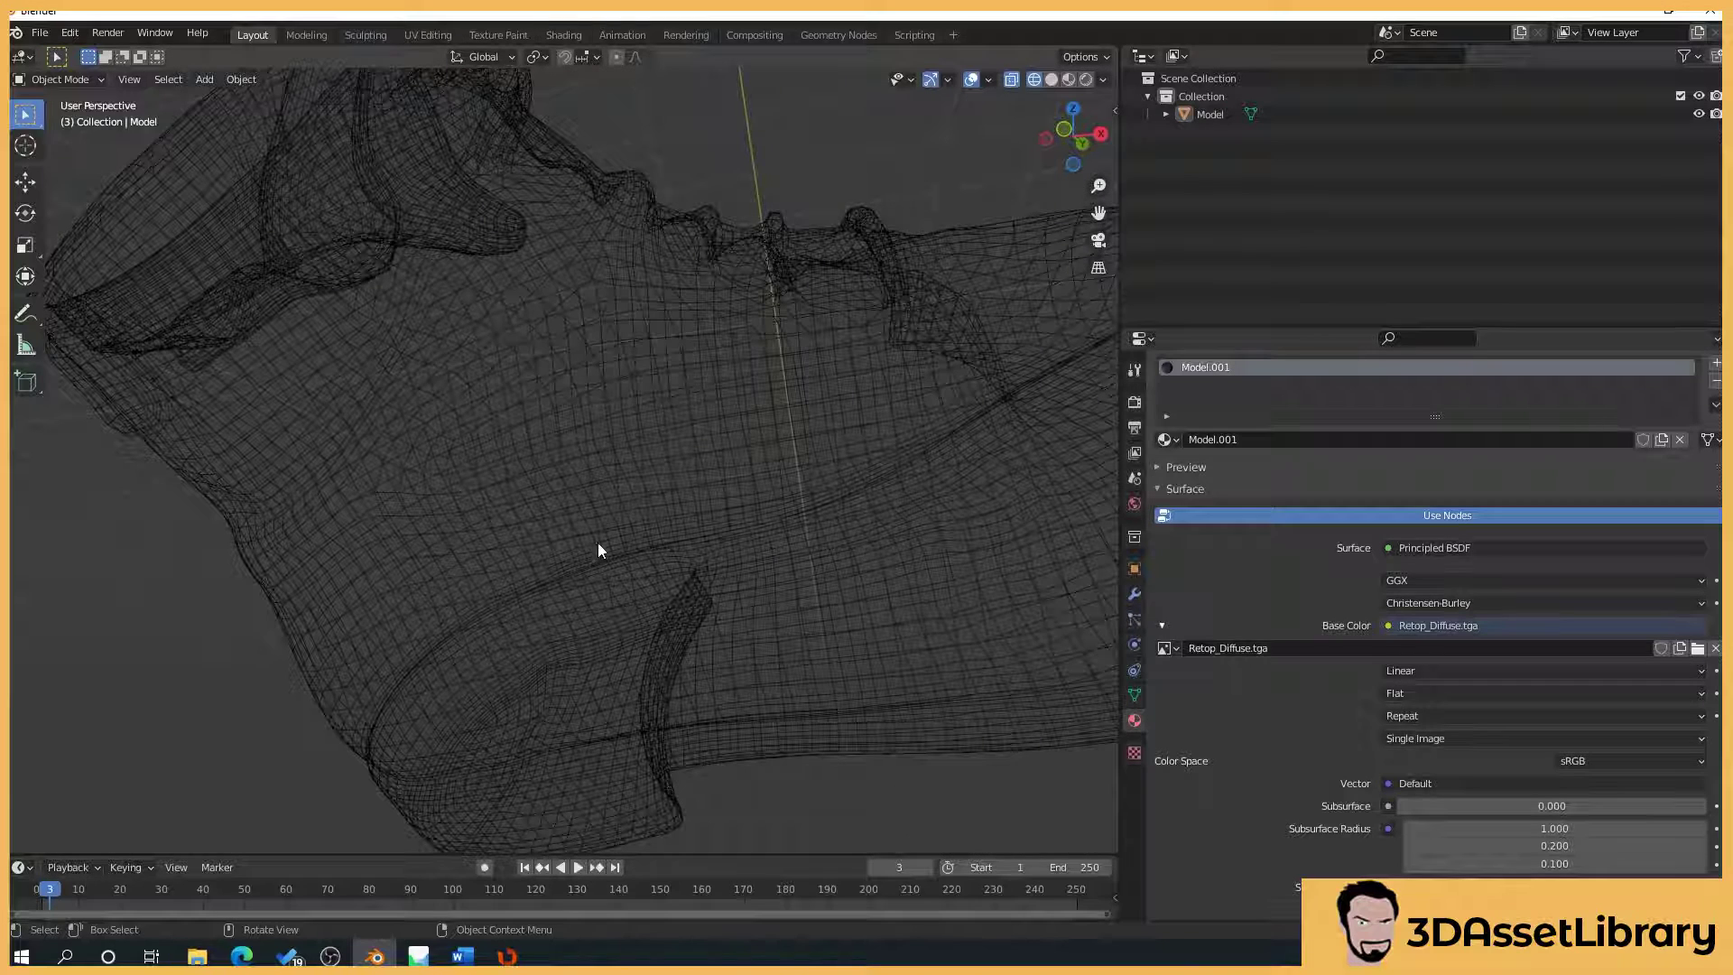
{"action": "scroll", "coordinate": [948, 140], "scroll_direction": "down", "scroll_amount": 2}
{"action": "left_click", "coordinate": [1052, 79]}
{"action": "scroll", "coordinate": [569, 472], "scroll_direction": "down", "scroll_amount": 3}
{"action": "left_click", "coordinate": [1069, 80]}
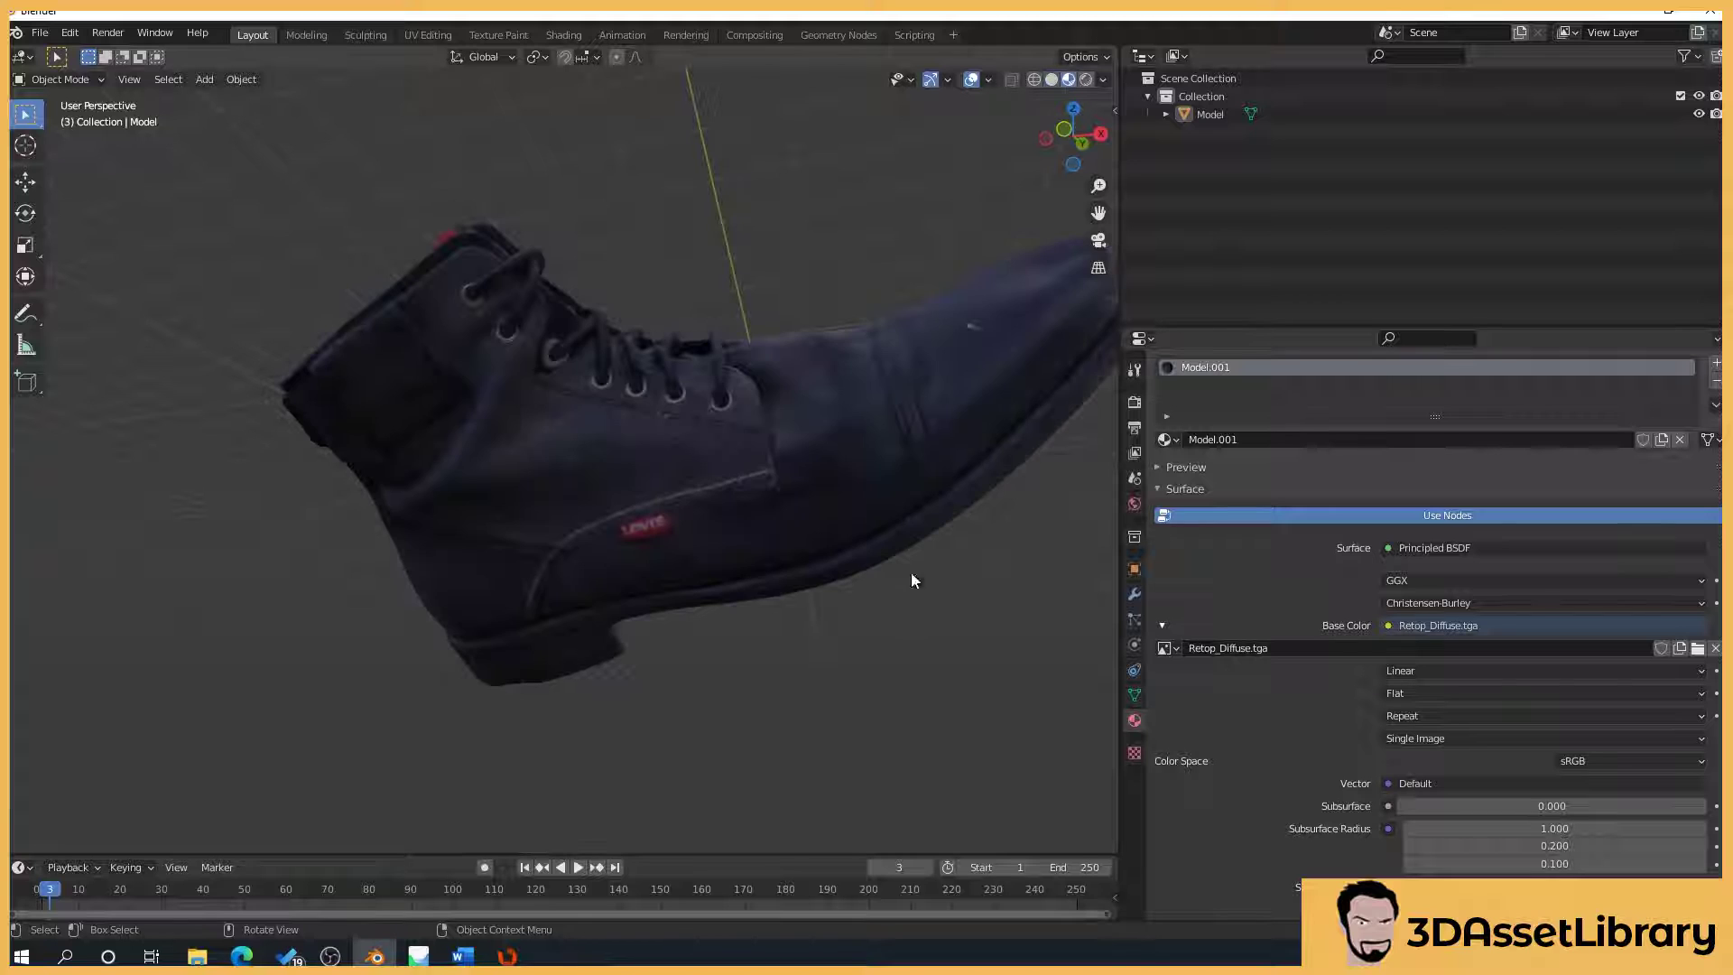
{"action": "middle_click_drag", "start_coordinate": [897, 318], "coordinate": [594, 626]}
{"action": "scroll", "coordinate": [594, 627], "scroll_direction": "down", "scroll_amount": 3}
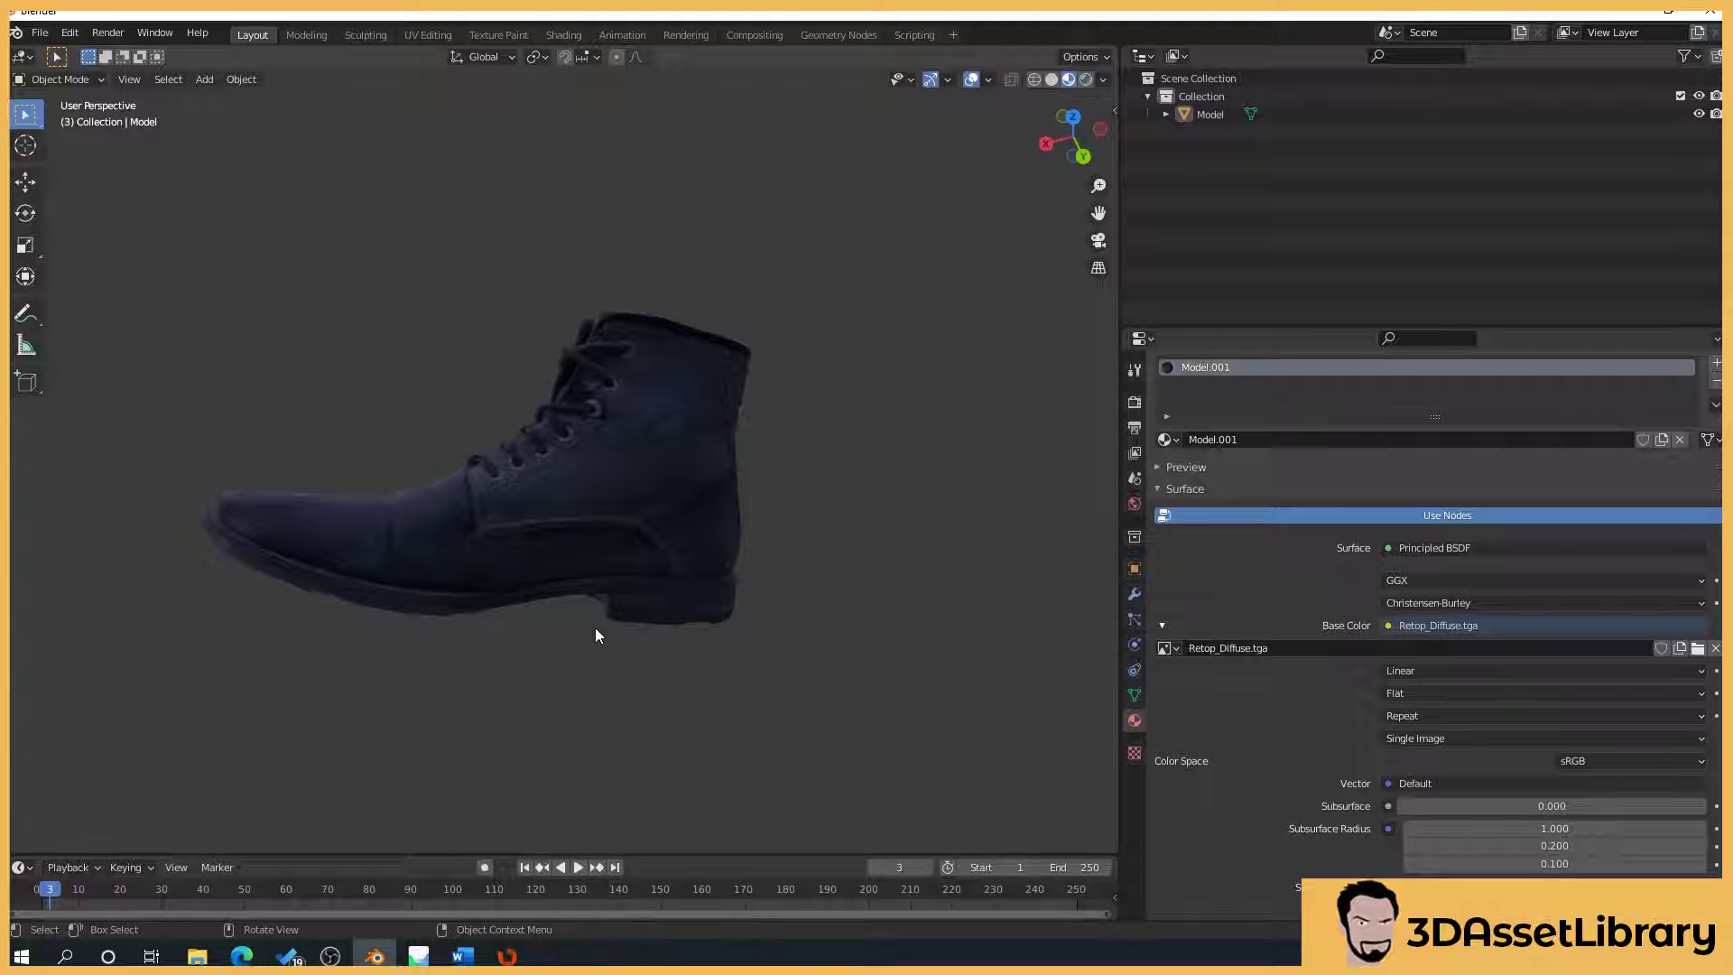
{"action": "scroll", "coordinate": [500, 491], "scroll_direction": "up", "scroll_amount": 5}
{"action": "mouse_move", "coordinate": [480, 542]}
{"action": "middle_mouse_down"}
{"action": "mouse_move", "coordinate": [395, 652]}
{"action": "mouse_move", "coordinate": [511, 533]}
{"action": "middle_mouse_up"}
{"action": "scroll", "coordinate": [511, 534], "scroll_direction": "down", "scroll_amount": 4}
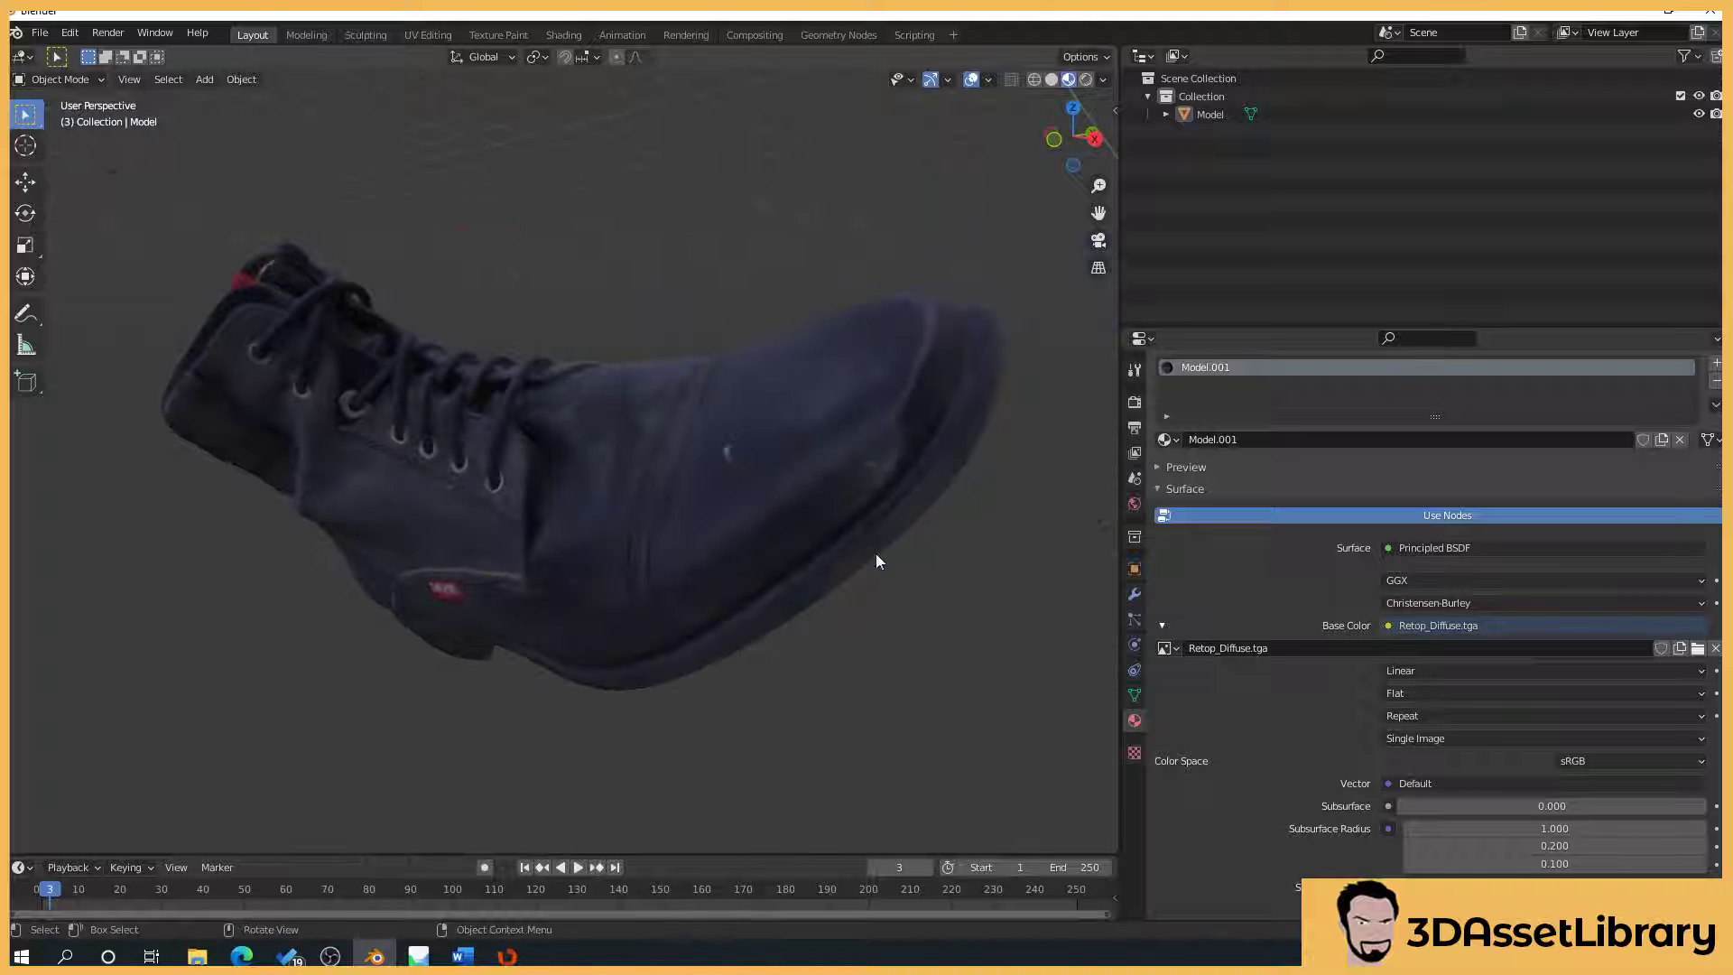
{"action": "scroll", "coordinate": [907, 578], "scroll_direction": "up", "scroll_amount": 2}
{"action": "scroll", "coordinate": [901, 762], "scroll_direction": "down", "scroll_amount": 2}
{"action": "scroll", "coordinate": [735, 540], "scroll_direction": "up", "scroll_amount": 3}
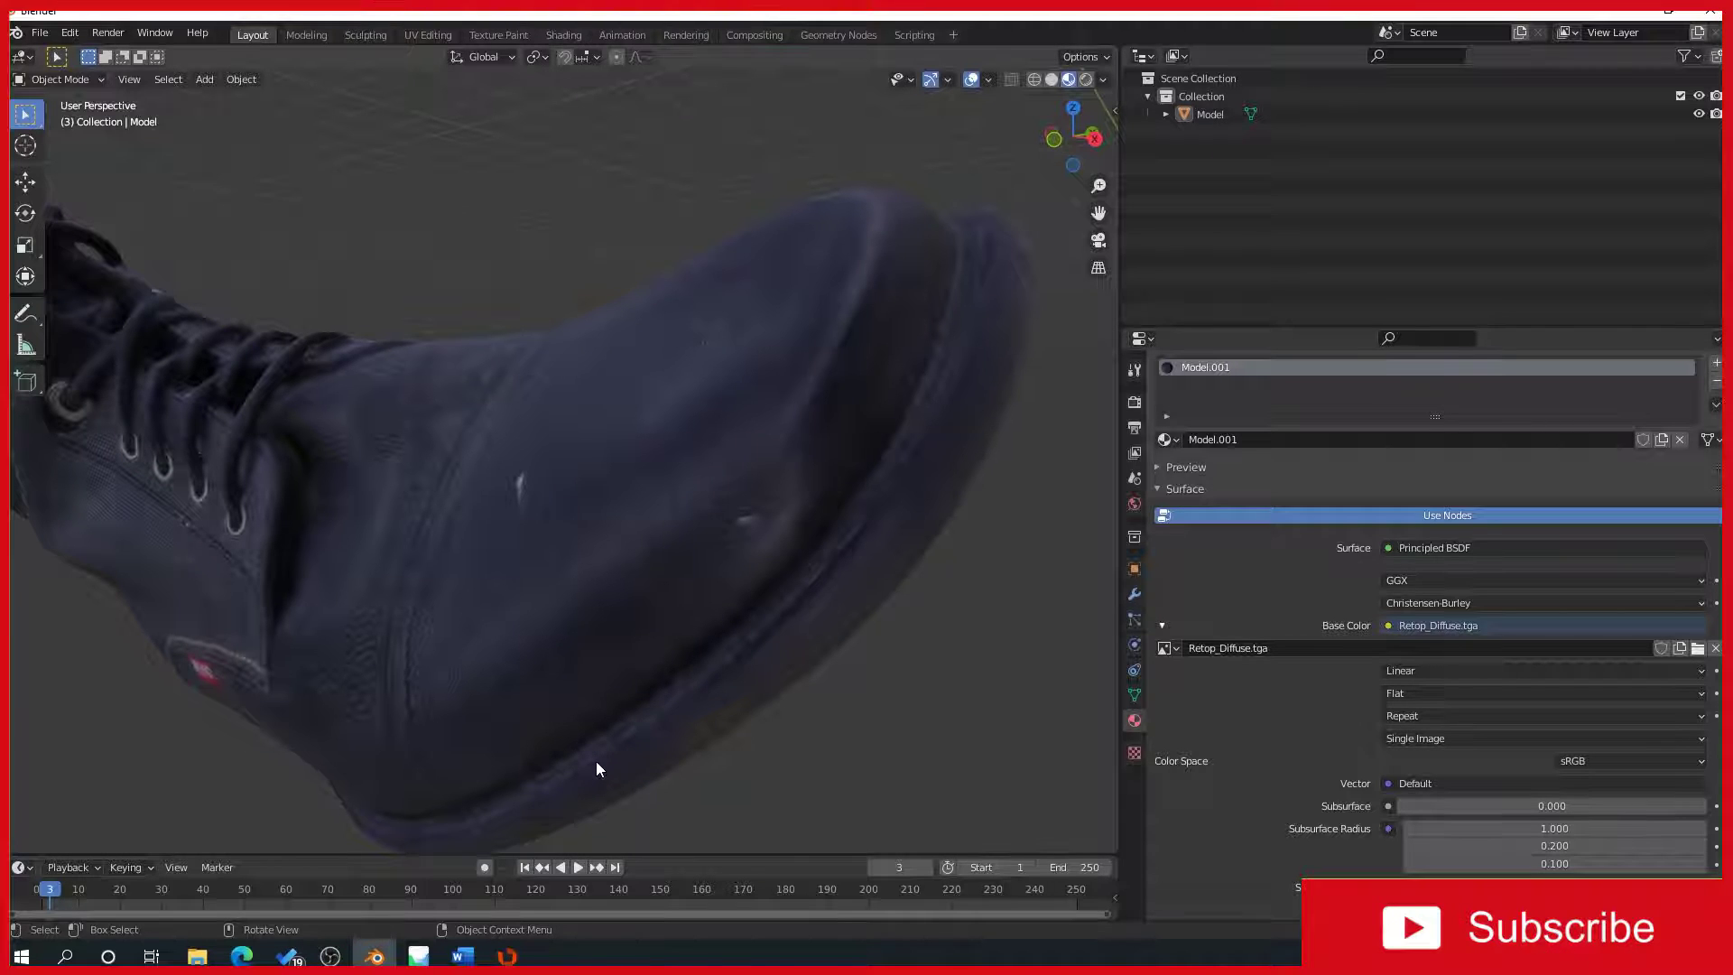
{"action": "scroll", "coordinate": [354, 512], "scroll_direction": "down", "scroll_amount": 3}
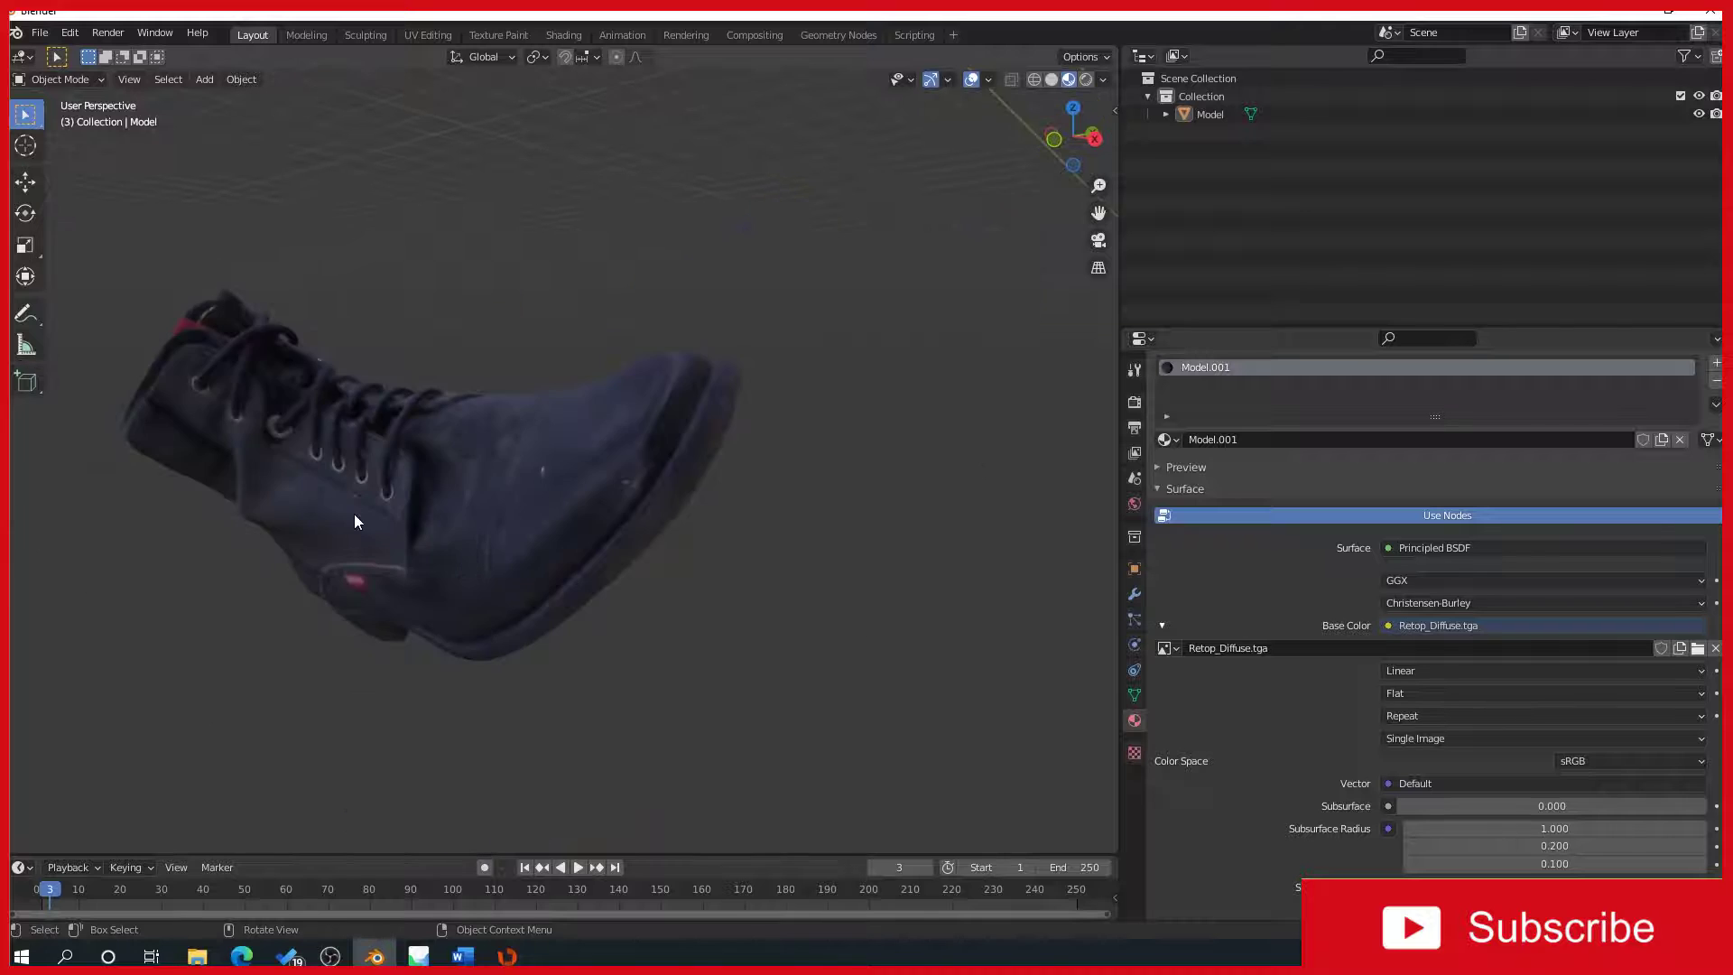
{"action": "middle_click_drag", "start_coordinate": [354, 513], "coordinate": [415, 491]}
{"action": "scroll", "coordinate": [398, 492], "scroll_direction": "down", "scroll_amount": 3}
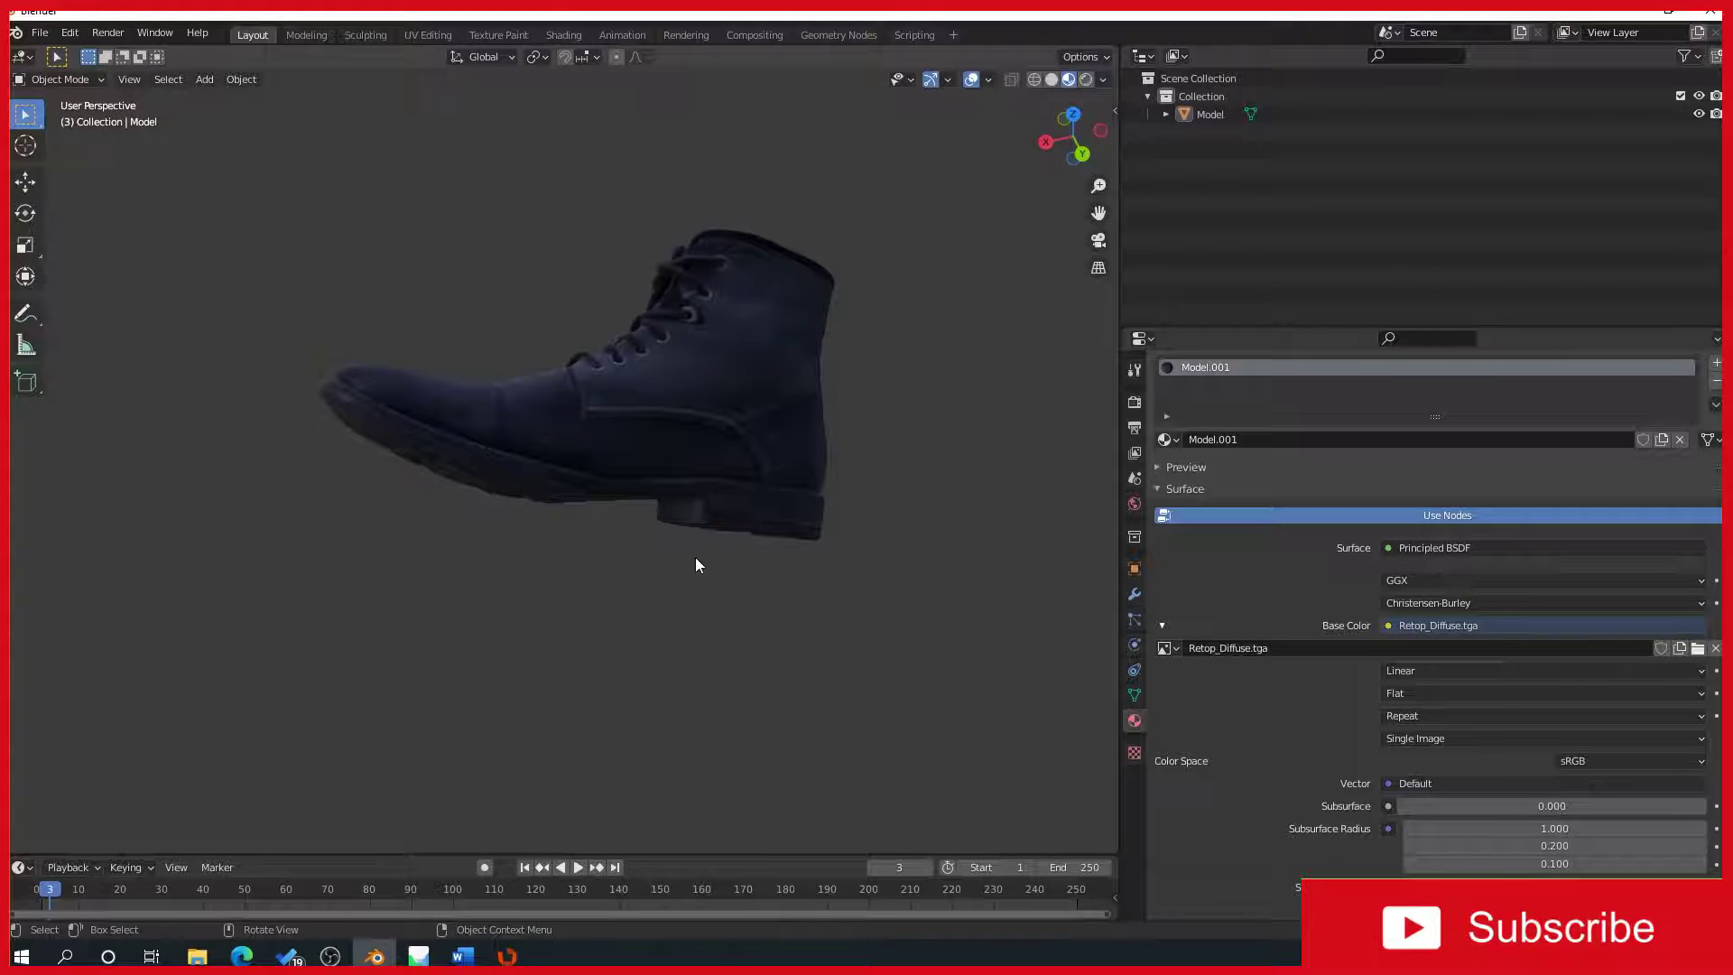
{"action": "middle_click_drag", "start_coordinate": [696, 564], "coordinate": [756, 546]}
{"action": "scroll", "coordinate": [661, 397], "scroll_direction": "up", "scroll_amount": 4}
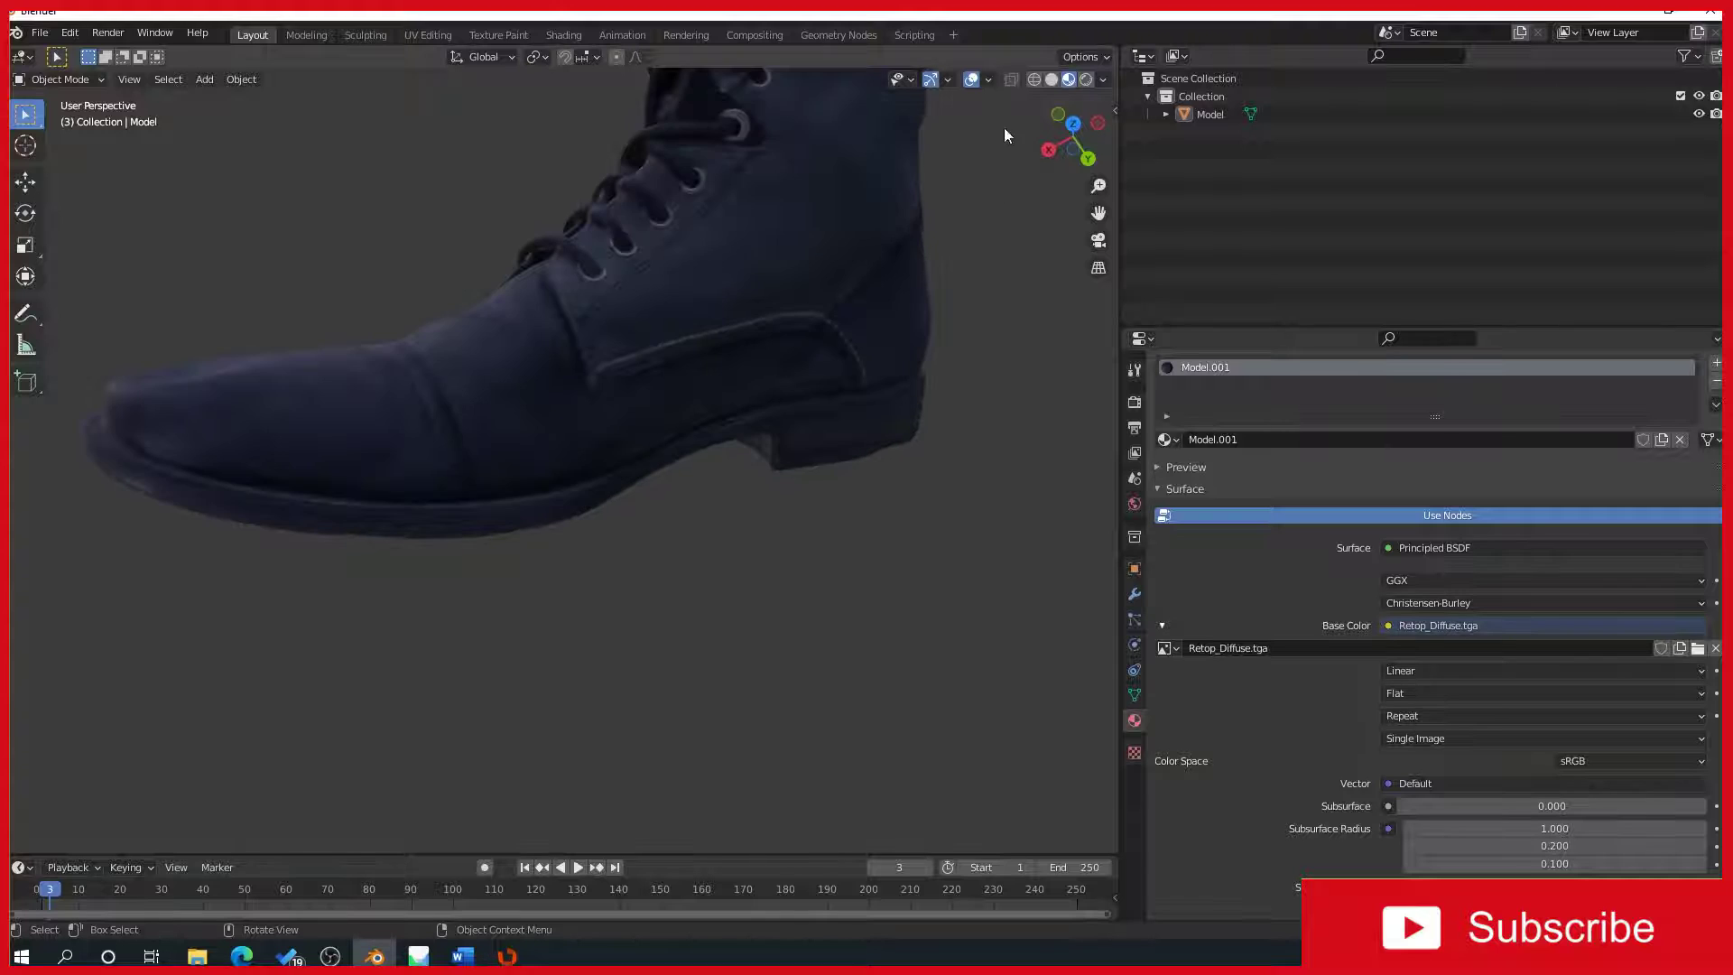
{"action": "left_click", "coordinate": [1052, 79]}
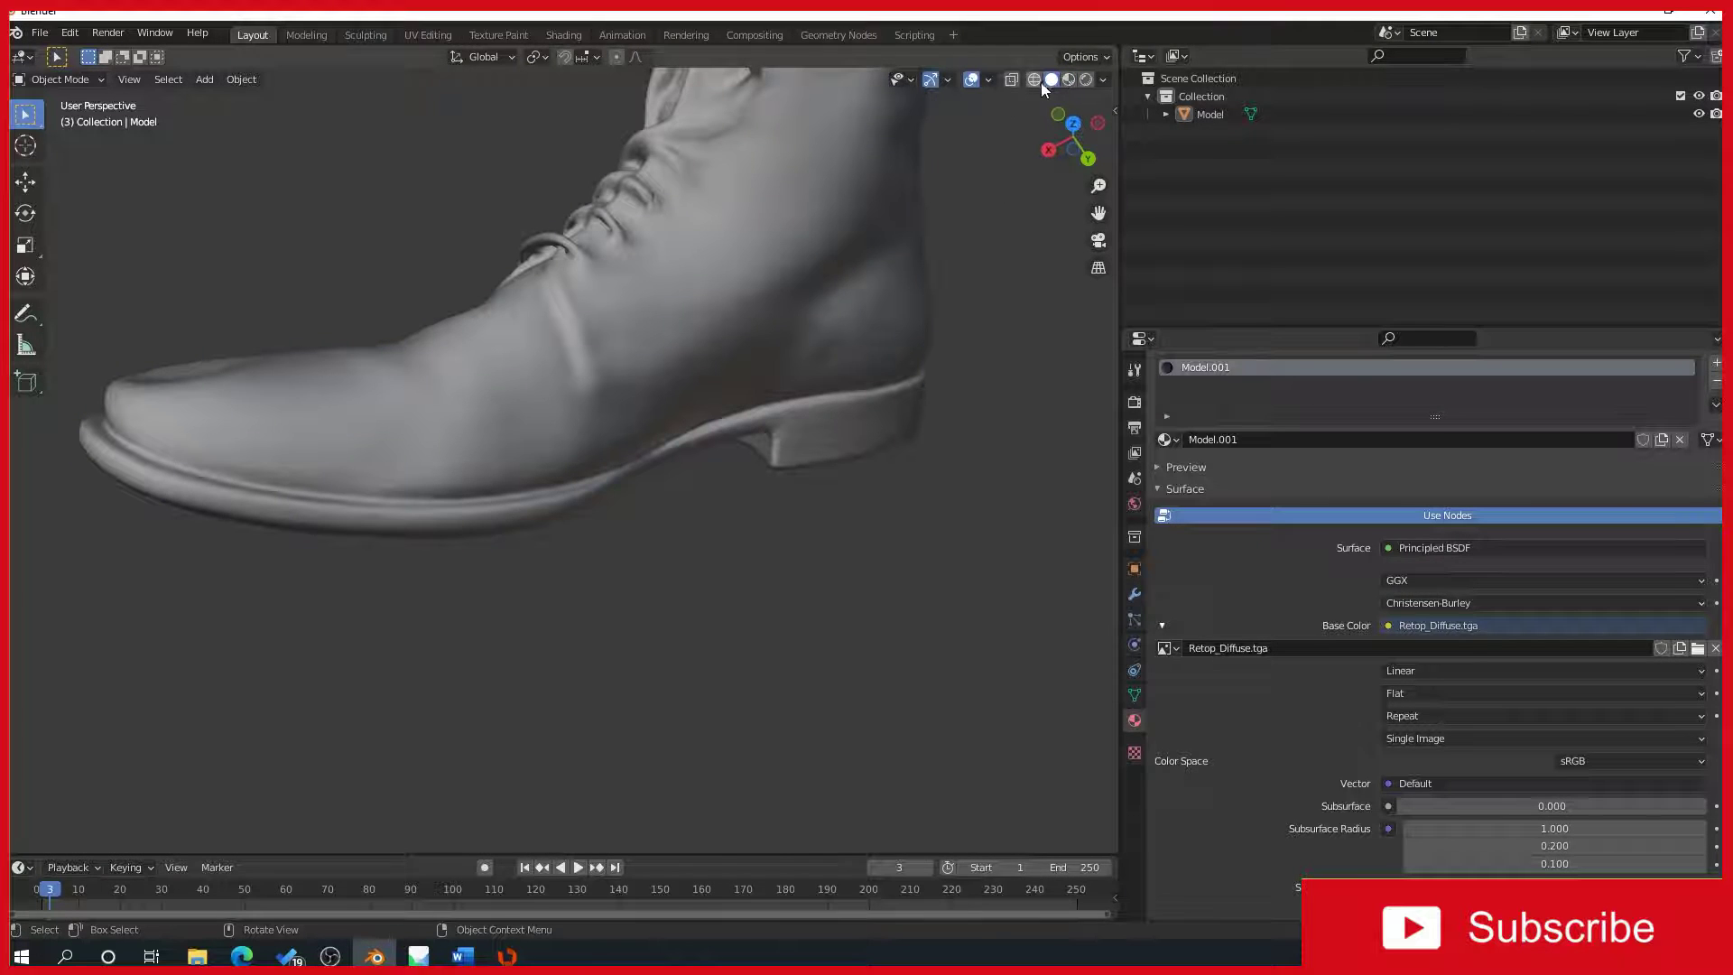
{"action": "left_click", "coordinate": [1069, 79]}
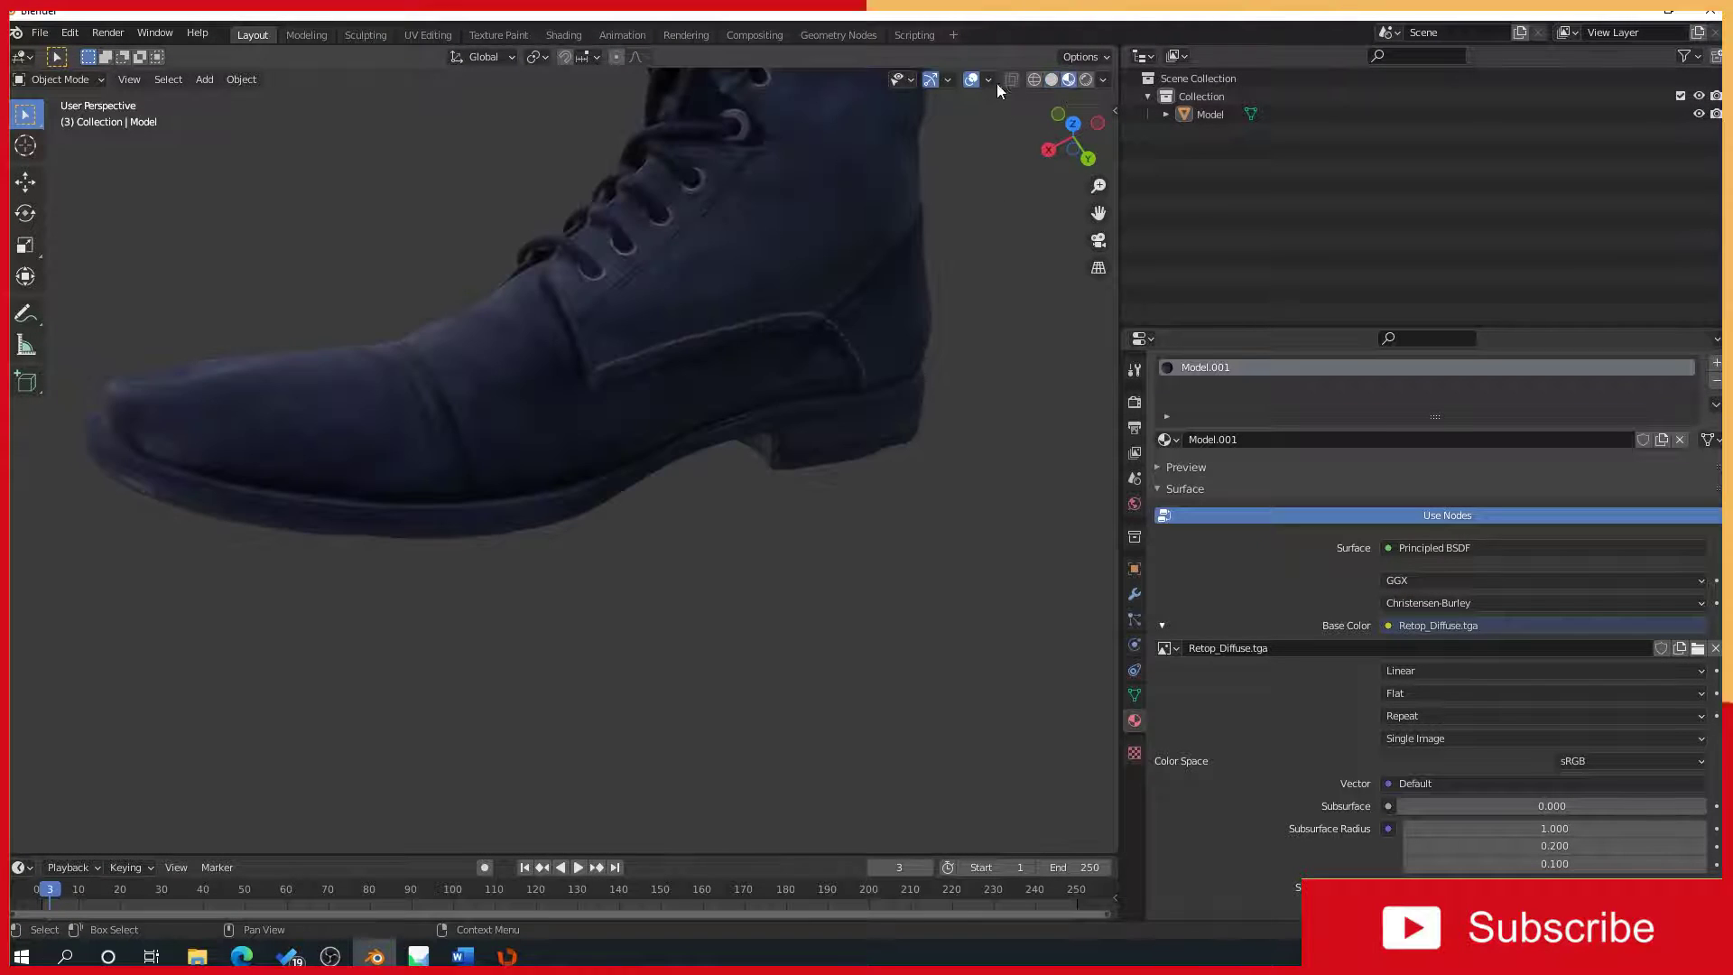
{"action": "left_click", "coordinate": [59, 79]}
{"action": "left_click", "coordinate": [54, 119]}
{"action": "scroll", "coordinate": [353, 231], "scroll_direction": "up", "scroll_amount": 2}
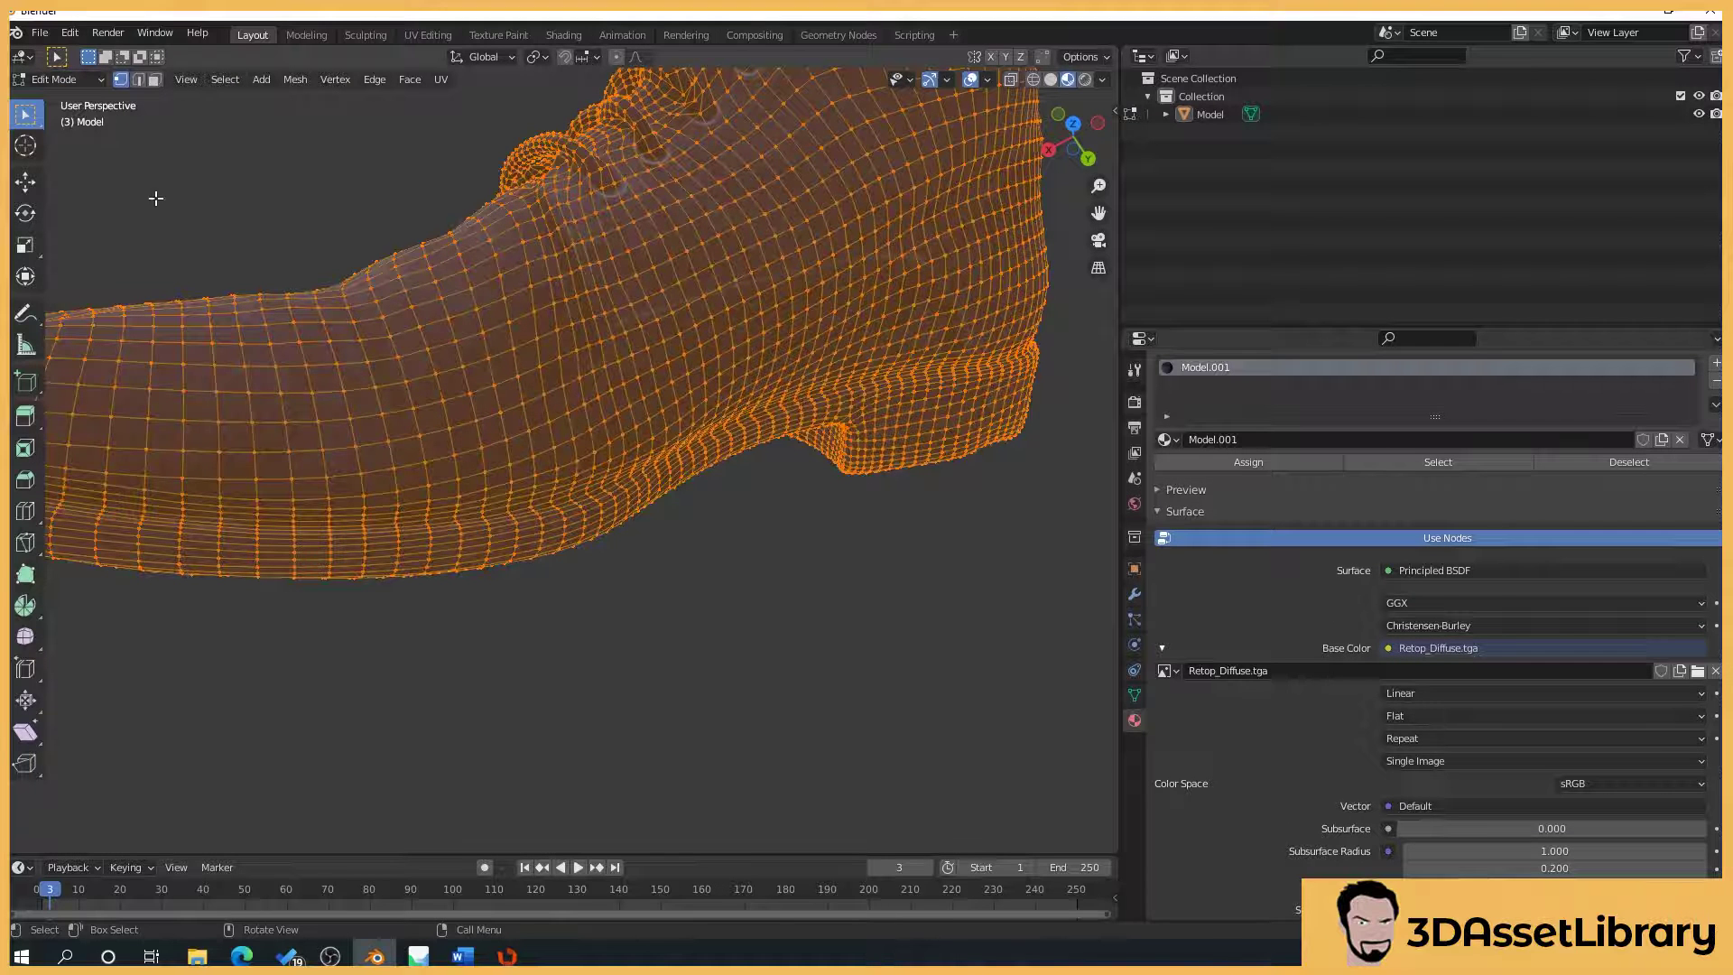
{"action": "key", "text": "2"}
{"action": "key", "text": "alt+a"}
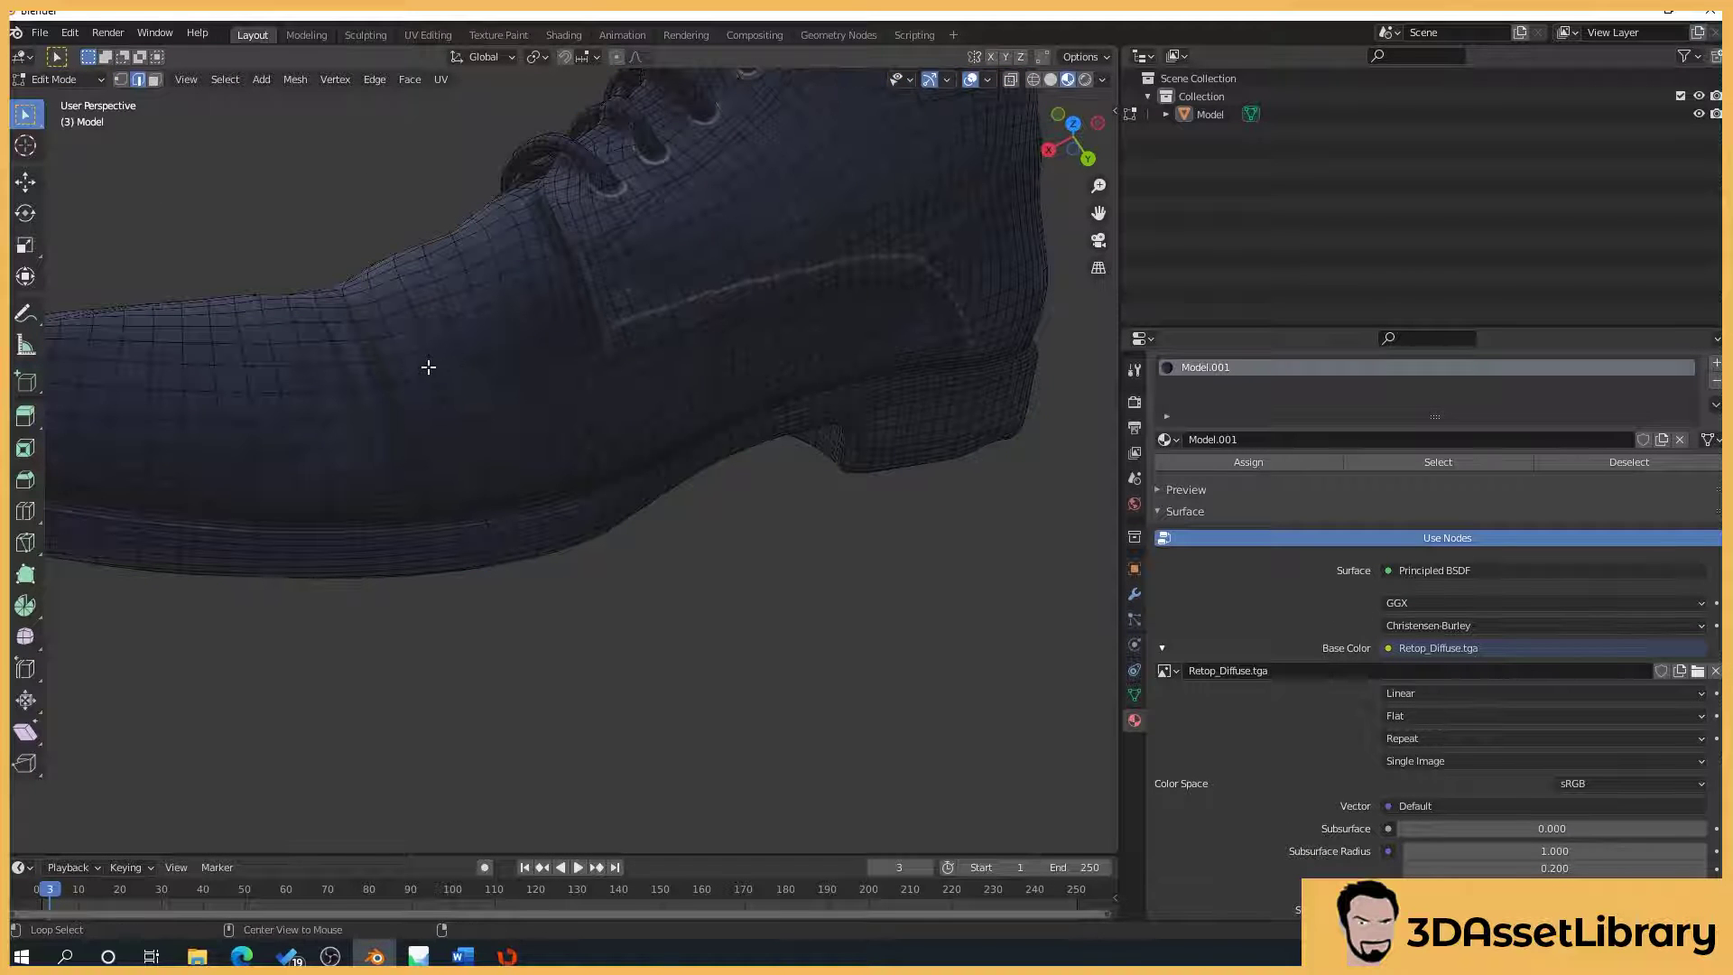
{"action": "left_click", "coordinate": [432, 368], "text": "alt"}
{"action": "left_click", "coordinate": [462, 360], "text": "alt"}
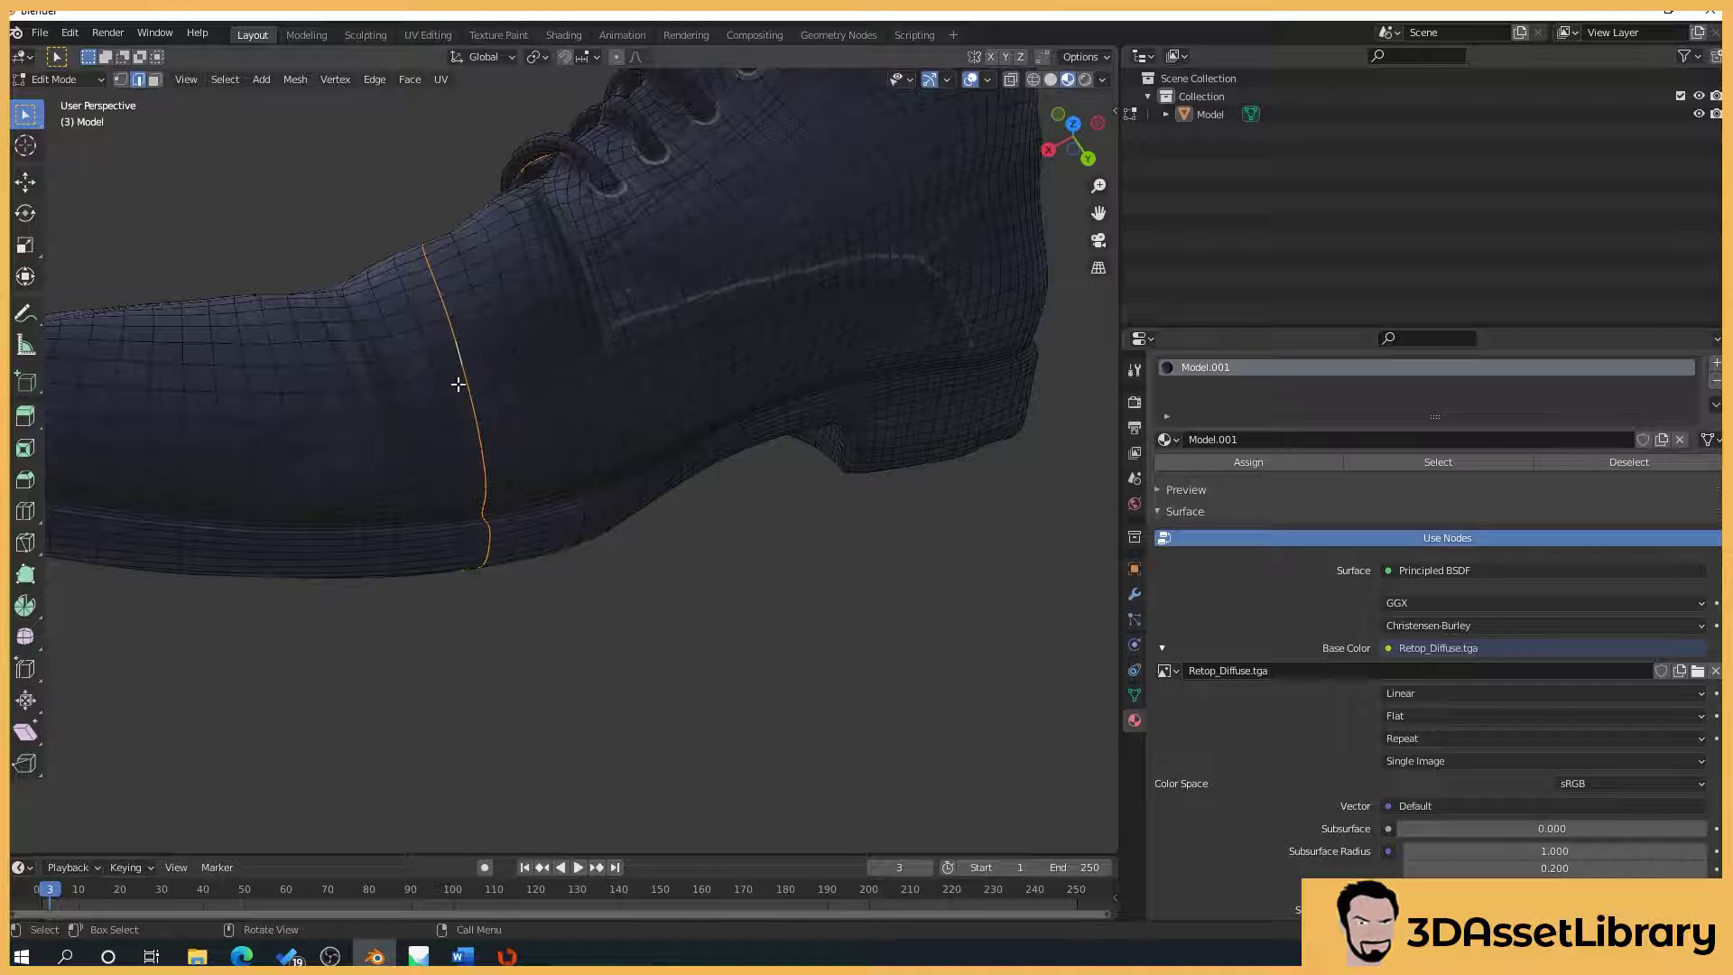
{"action": "left_click", "coordinate": [447, 371], "text": "alt"}
{"action": "middle_click_drag", "start_coordinate": [658, 743], "coordinate": [679, 542]}
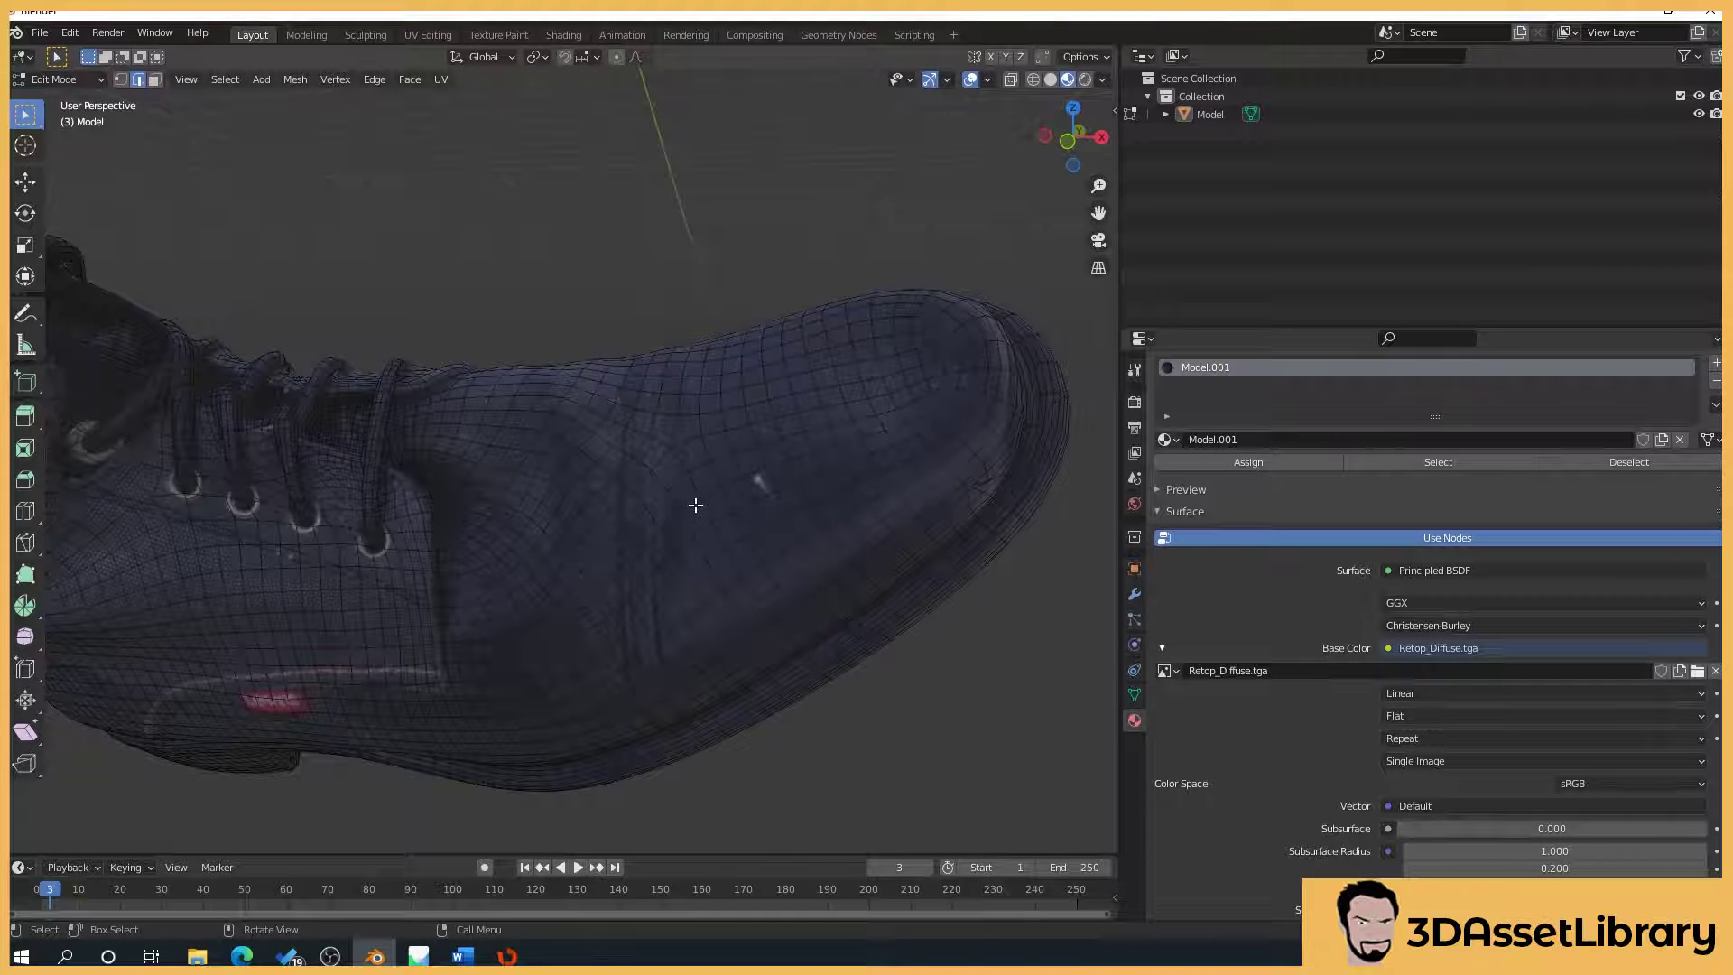
{"action": "middle_click_drag", "start_coordinate": [845, 722], "coordinate": [859, 661]}
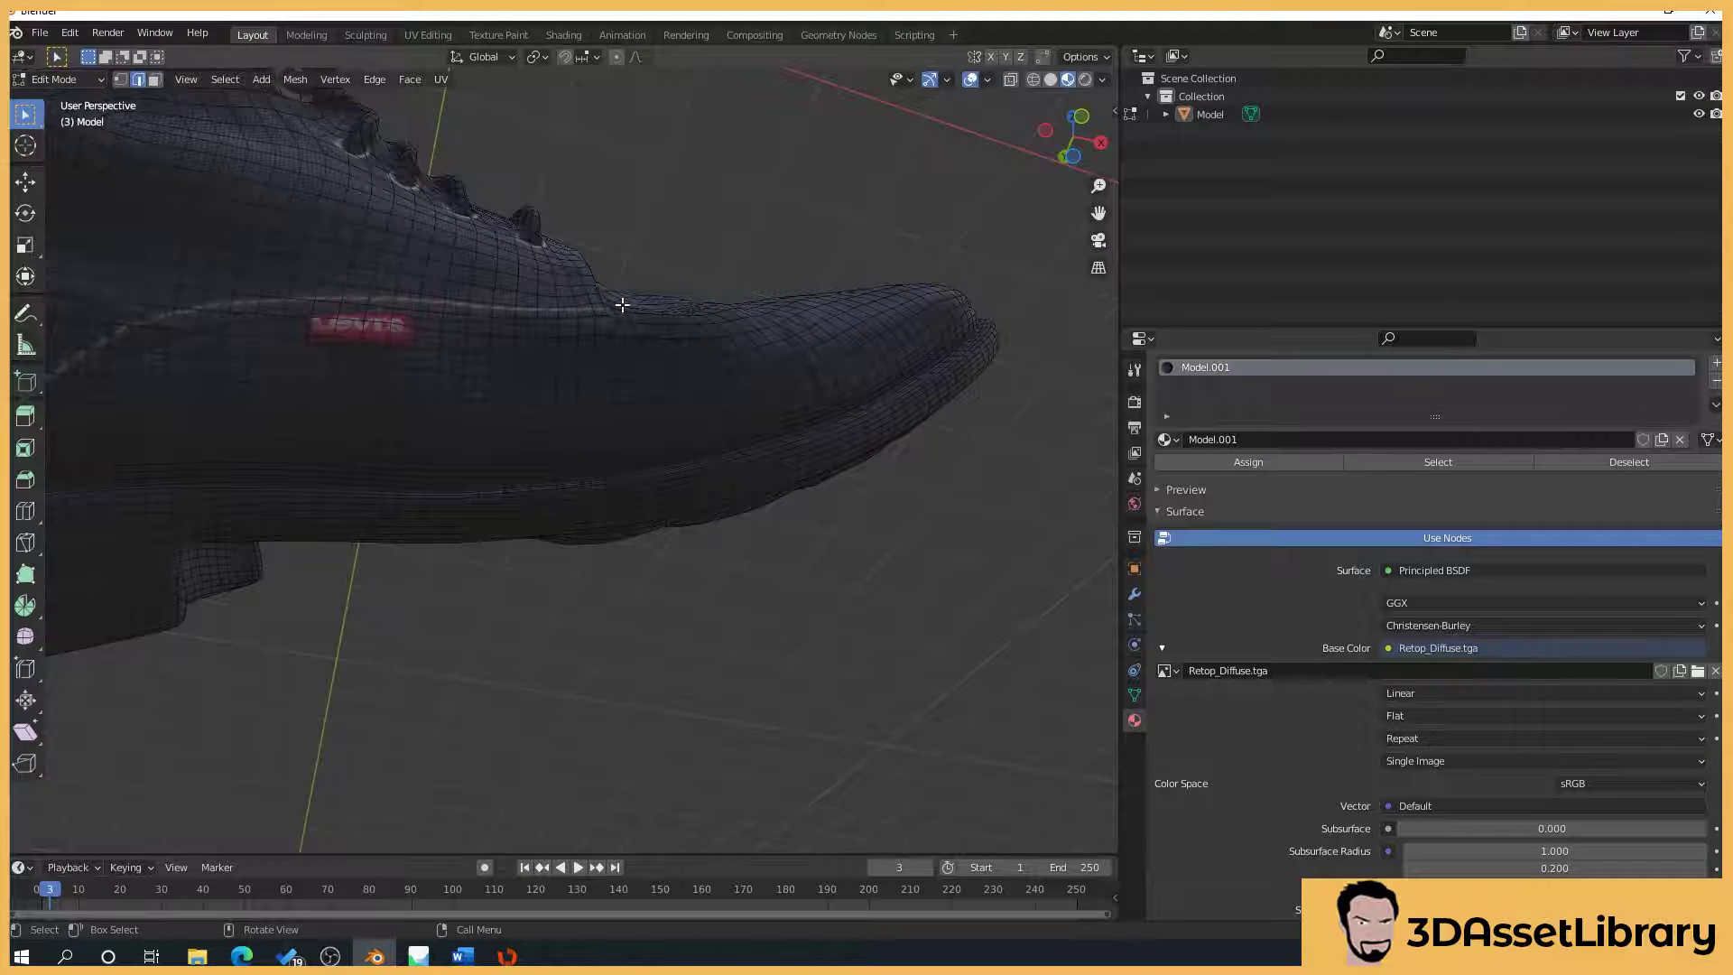
{"action": "middle_click_drag", "start_coordinate": [875, 534], "coordinate": [834, 506]}
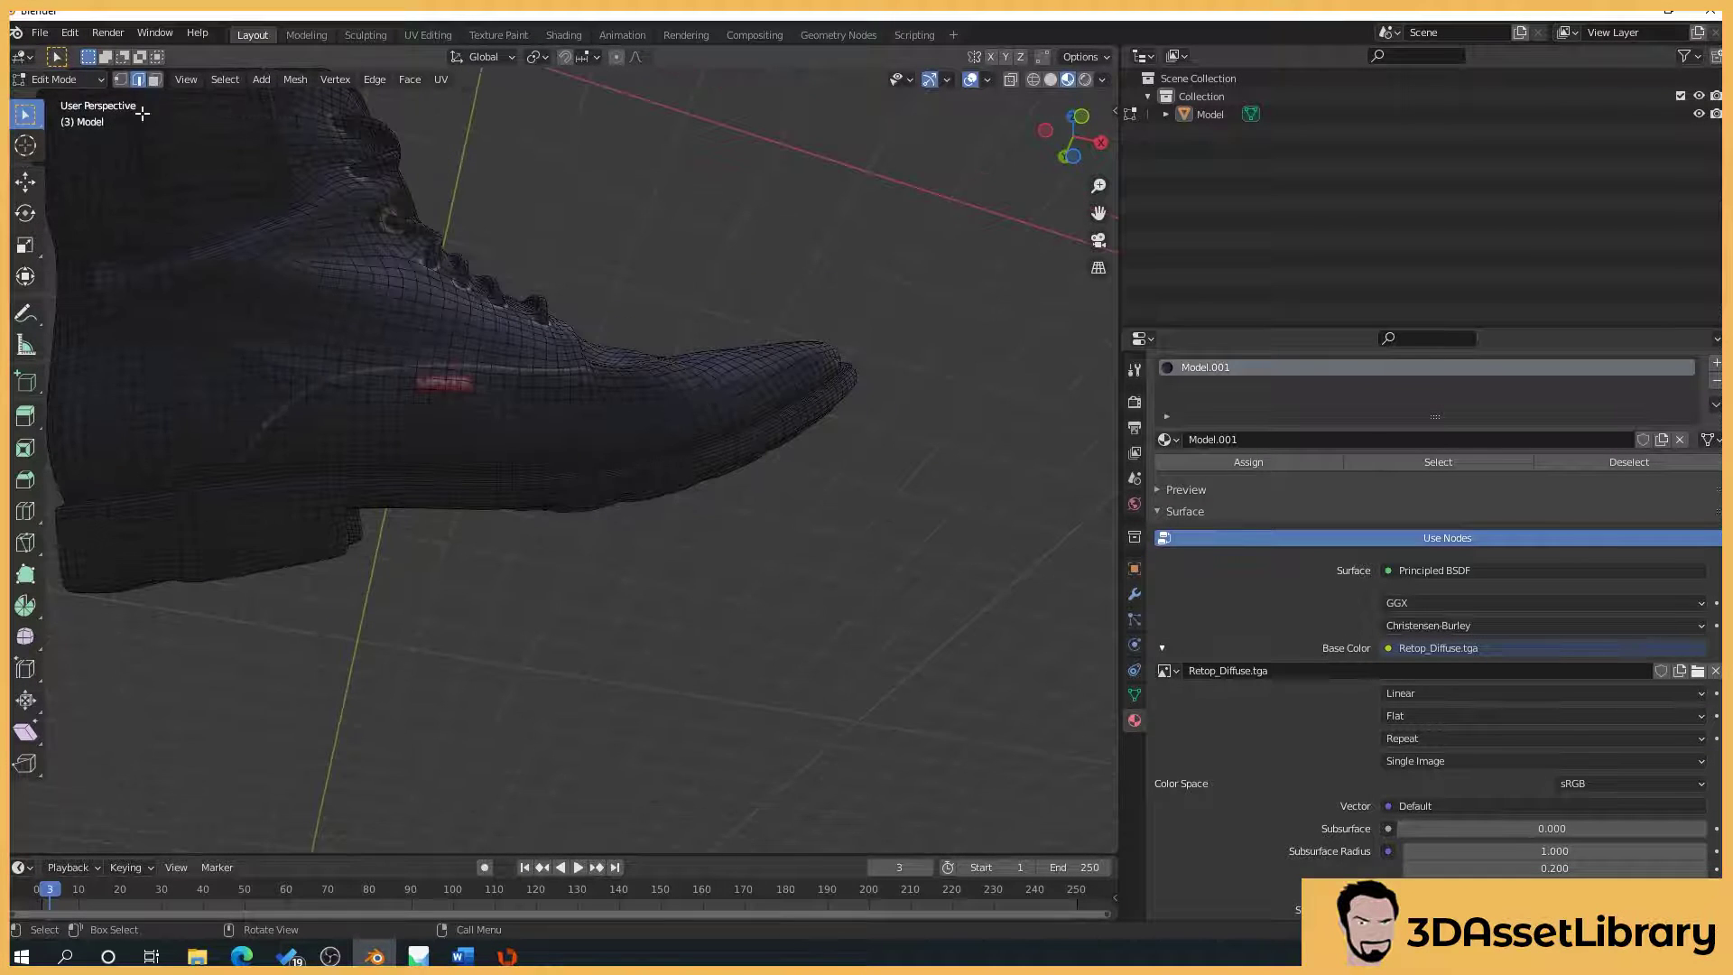
{"action": "left_click", "coordinate": [56, 79]}
{"action": "left_click", "coordinate": [56, 100]}
{"action": "middle_click_drag", "start_coordinate": [643, 490], "coordinate": [1037, 337]}
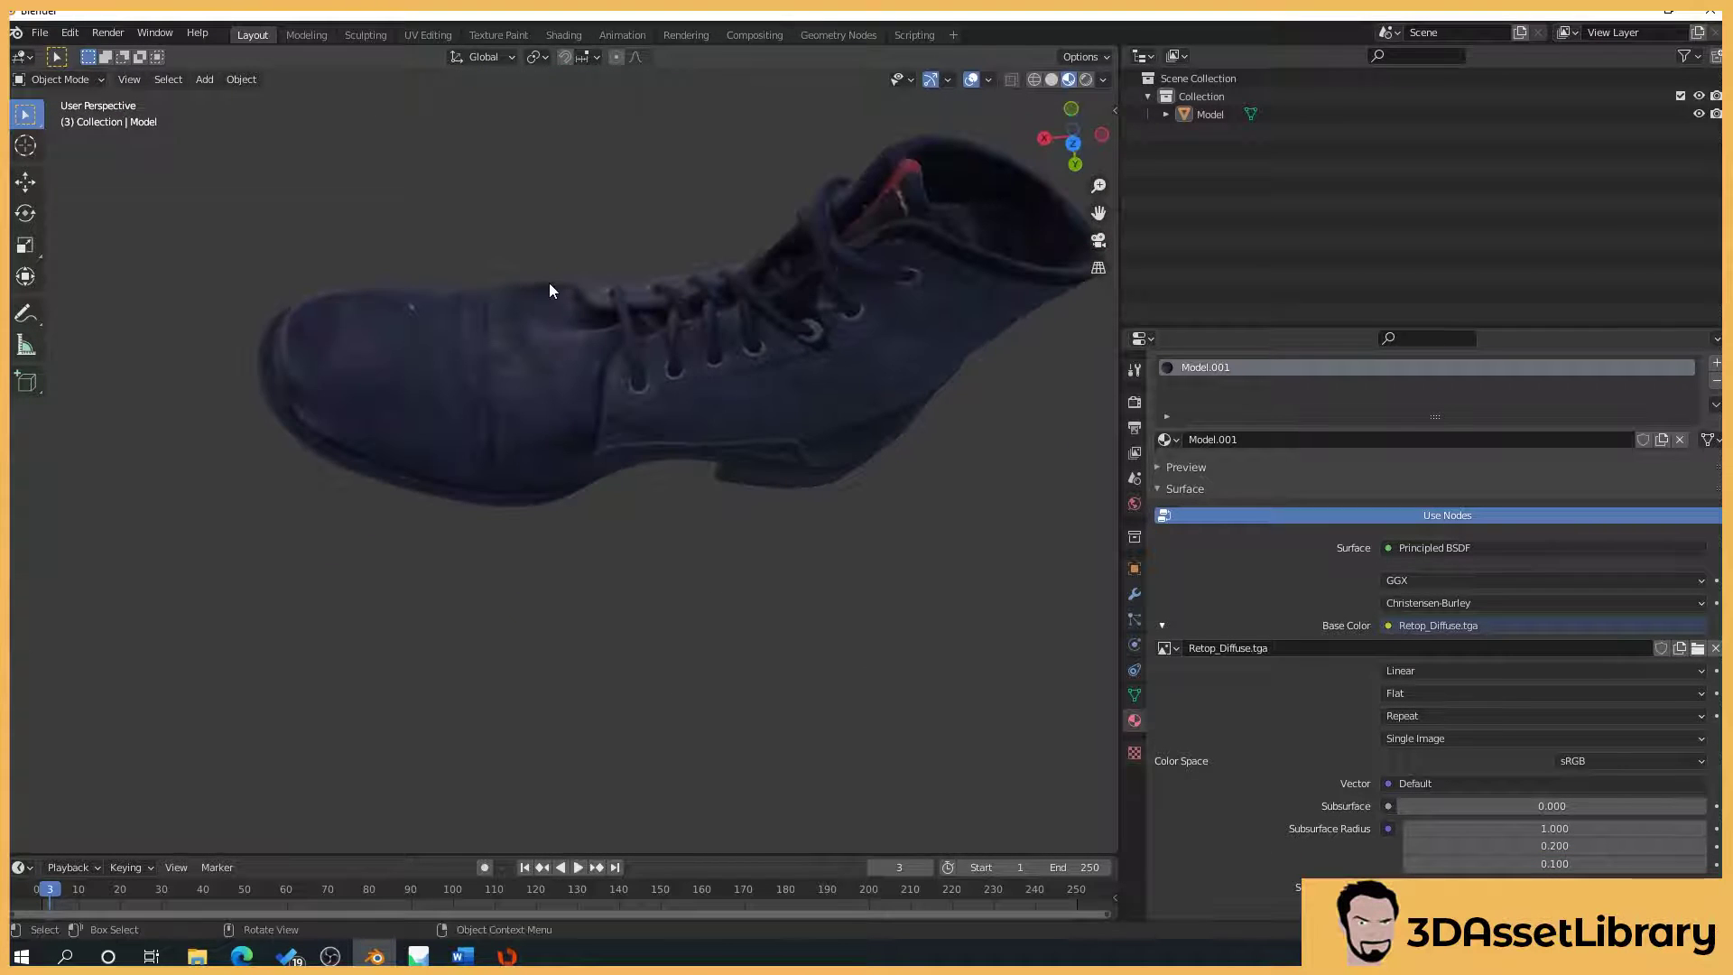